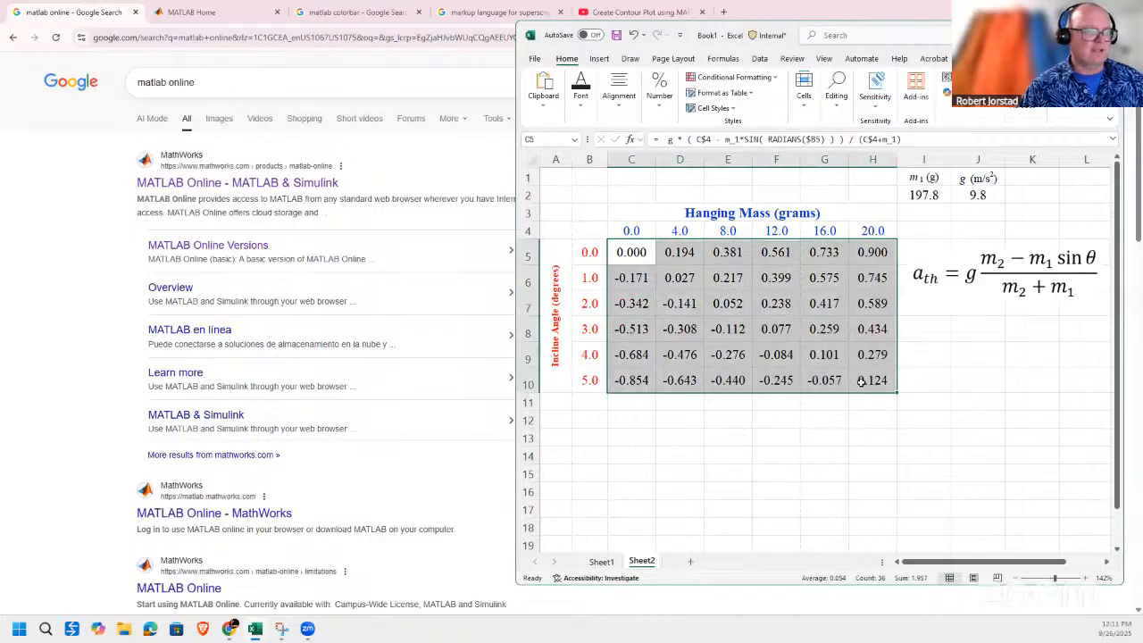
Review the contour plot instructions from Open MATLAB Online to fixing tick marks on Sheet1 of the Excel workbook.
click(601, 562)
click(823, 292)
drag(726, 212, 777, 489)
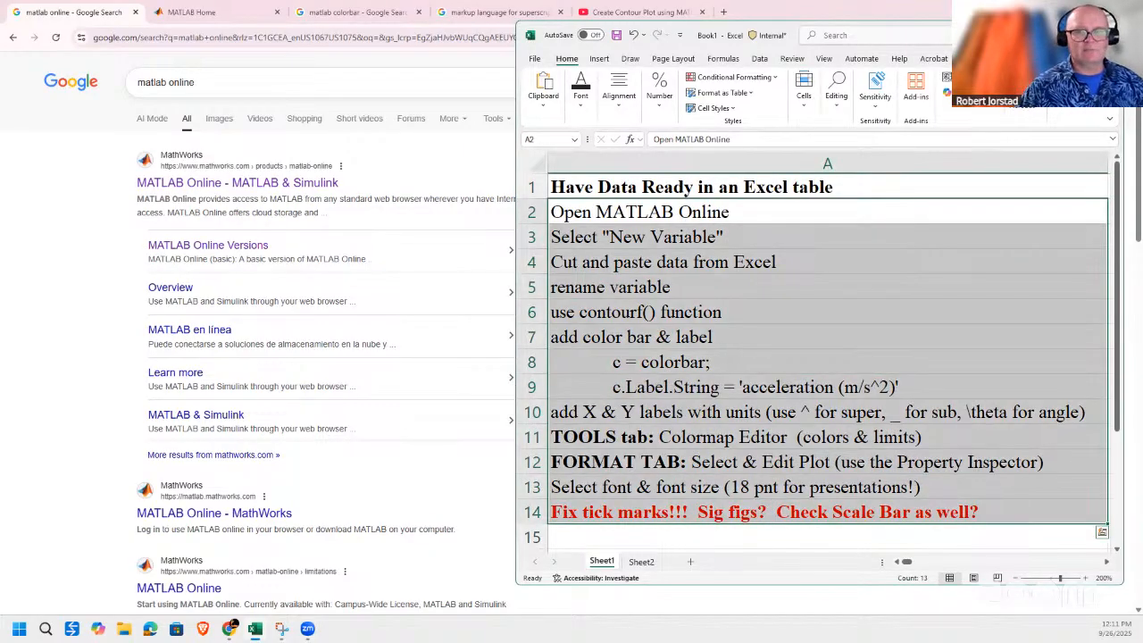
Switch to the browser, open the MATLAB home page through the MATLAB Online Versions search result, and keep only one such tab.
key(alt+Tab)
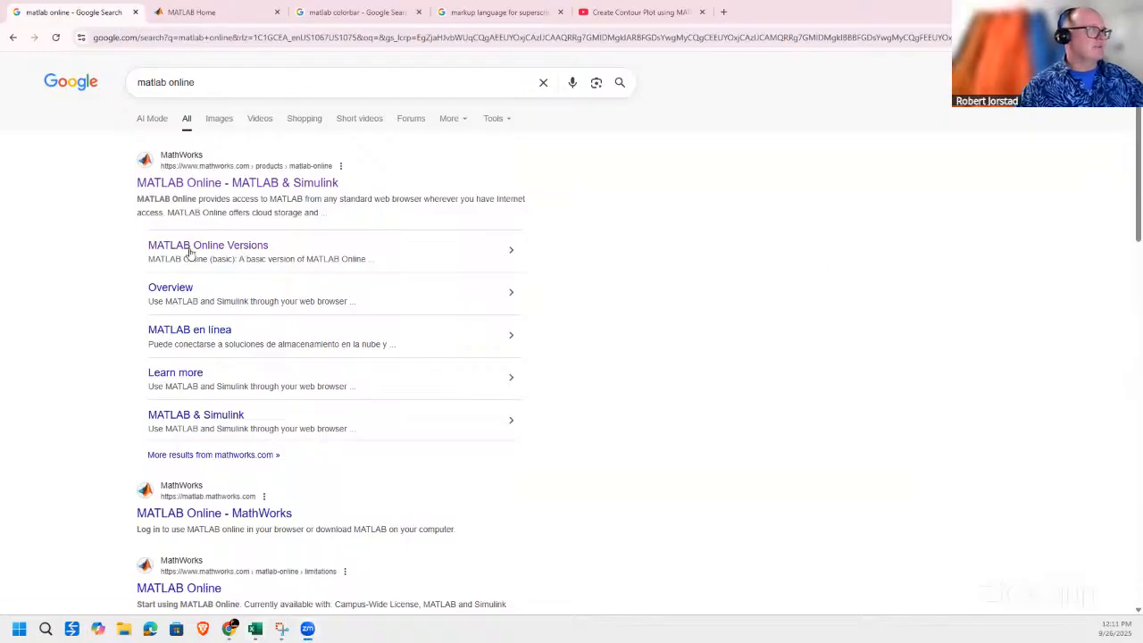
triple_click(186, 85)
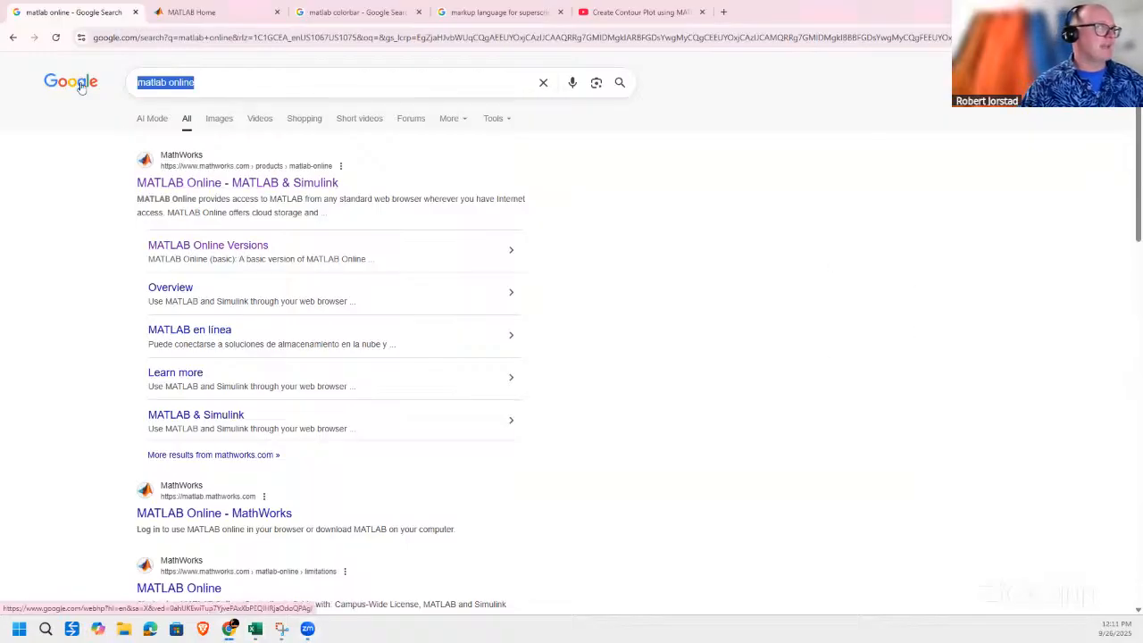
click(209, 248)
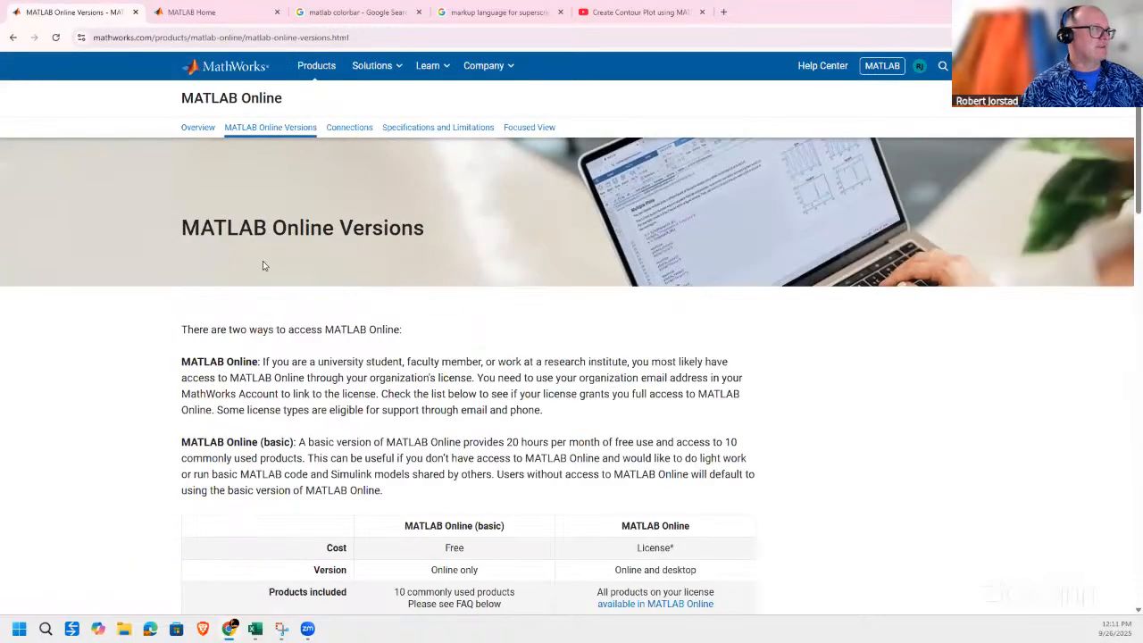
scroll(285, 402, down, 3)
click(281, 478)
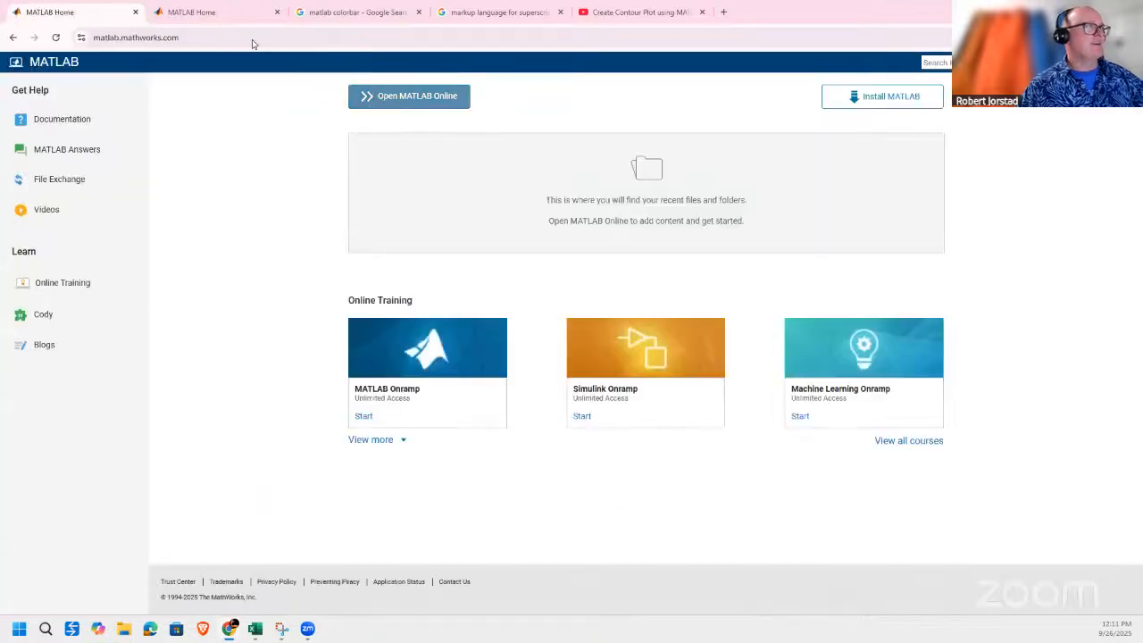
click(135, 11)
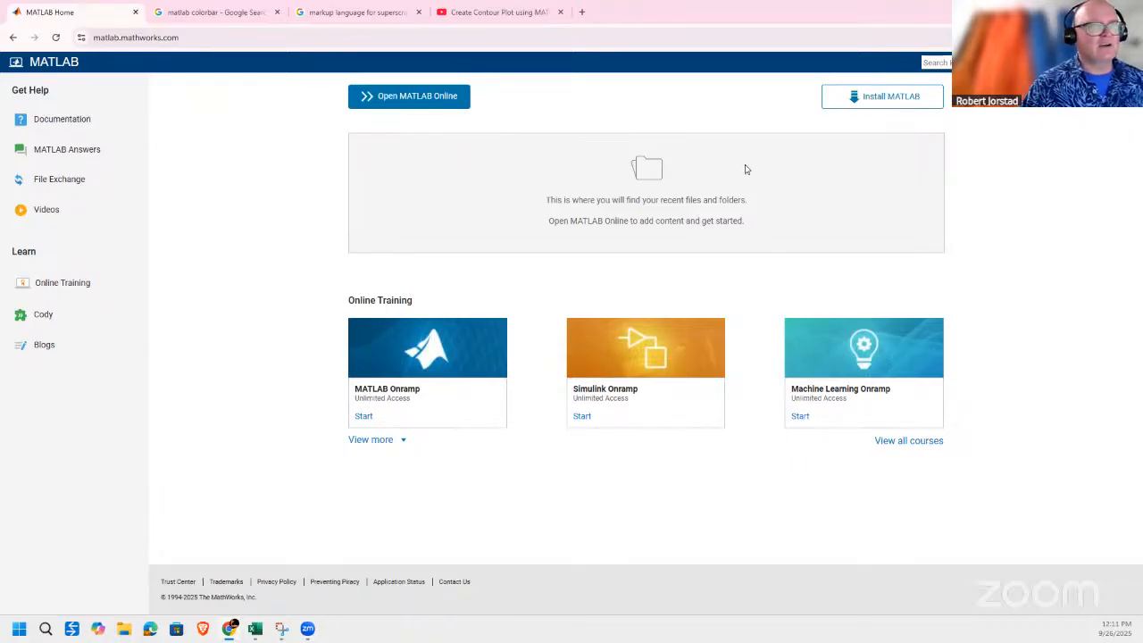
Launch MATLAB Online and create a new variable, with its first cell selected.
click(402, 105)
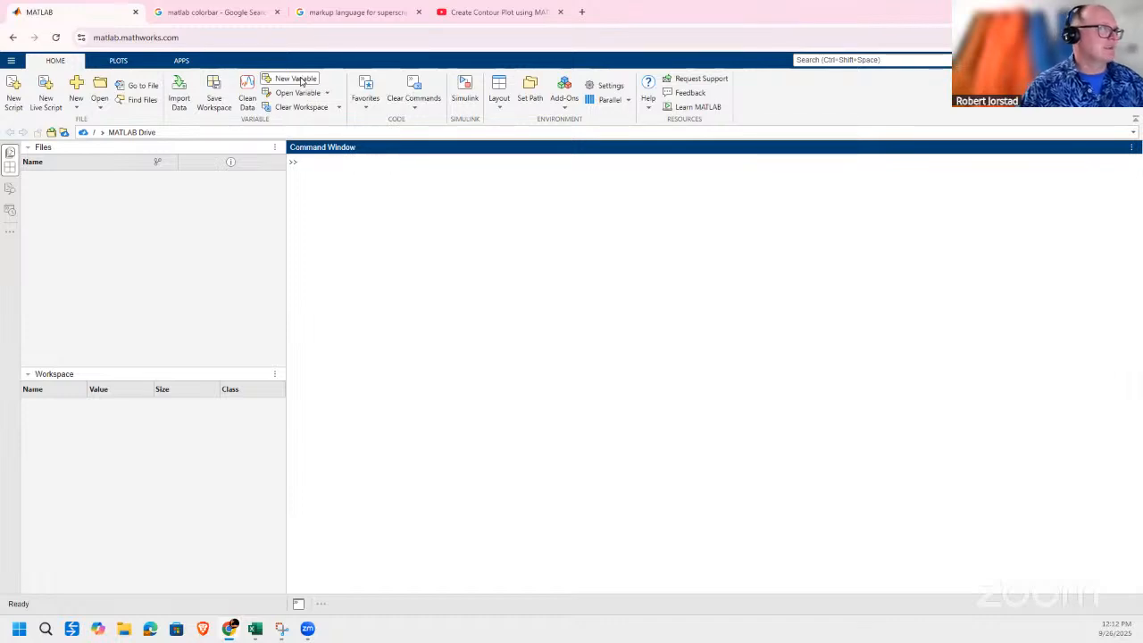
click(298, 79)
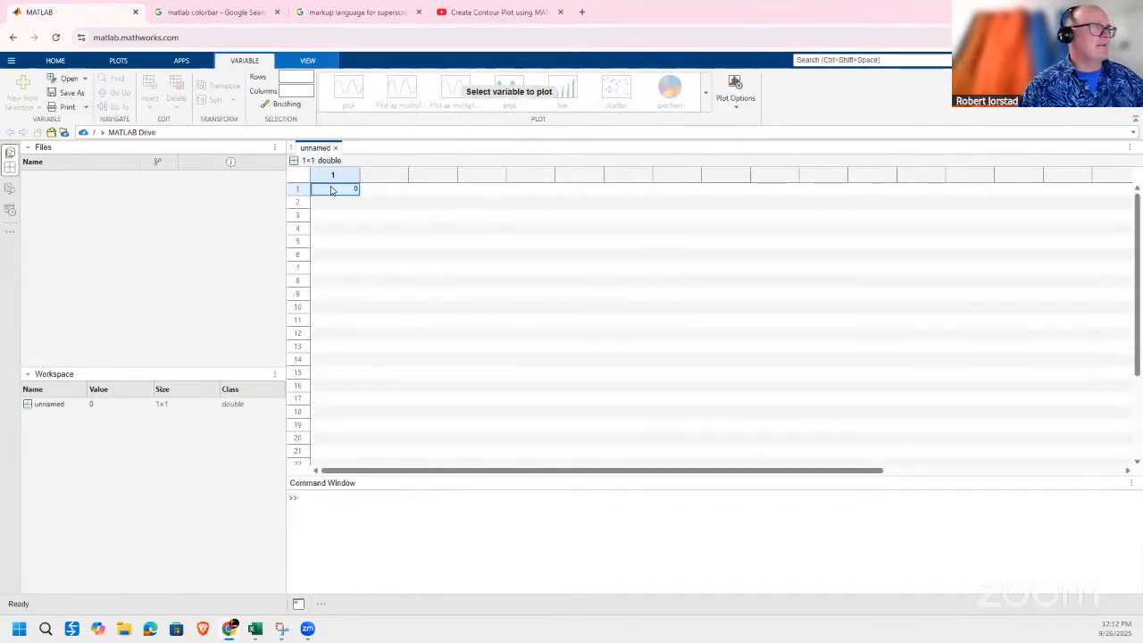
click(330, 190)
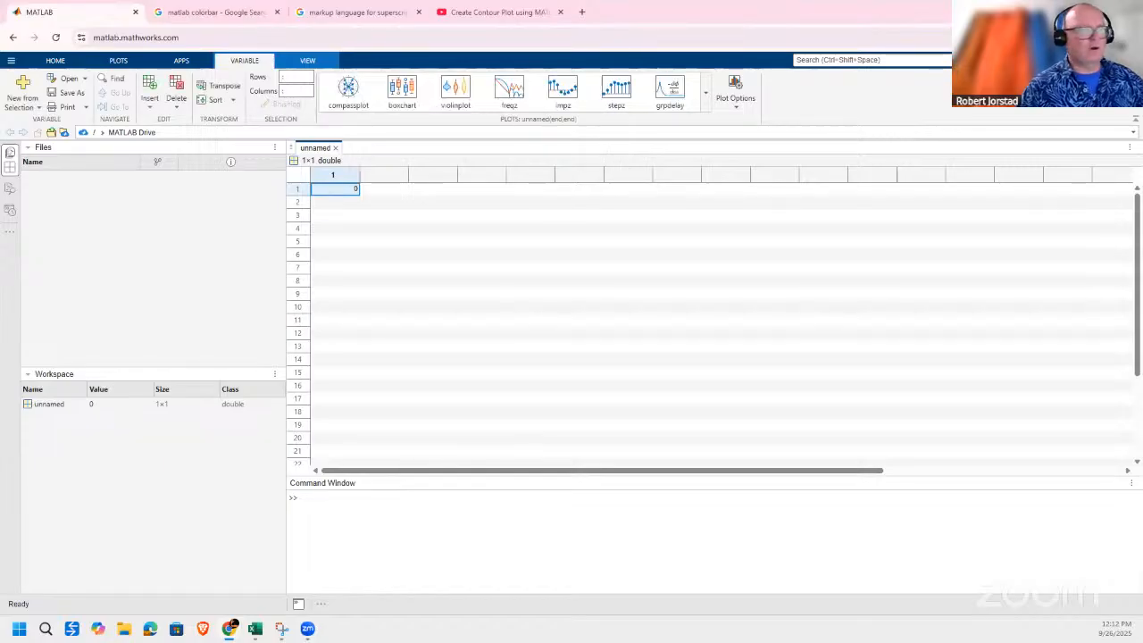
Copy the acceleration values in C5:H10 on Sheet2 of the Excel workbook, without the mass and angle headings.
key(alt+Tab)
click(390, 582)
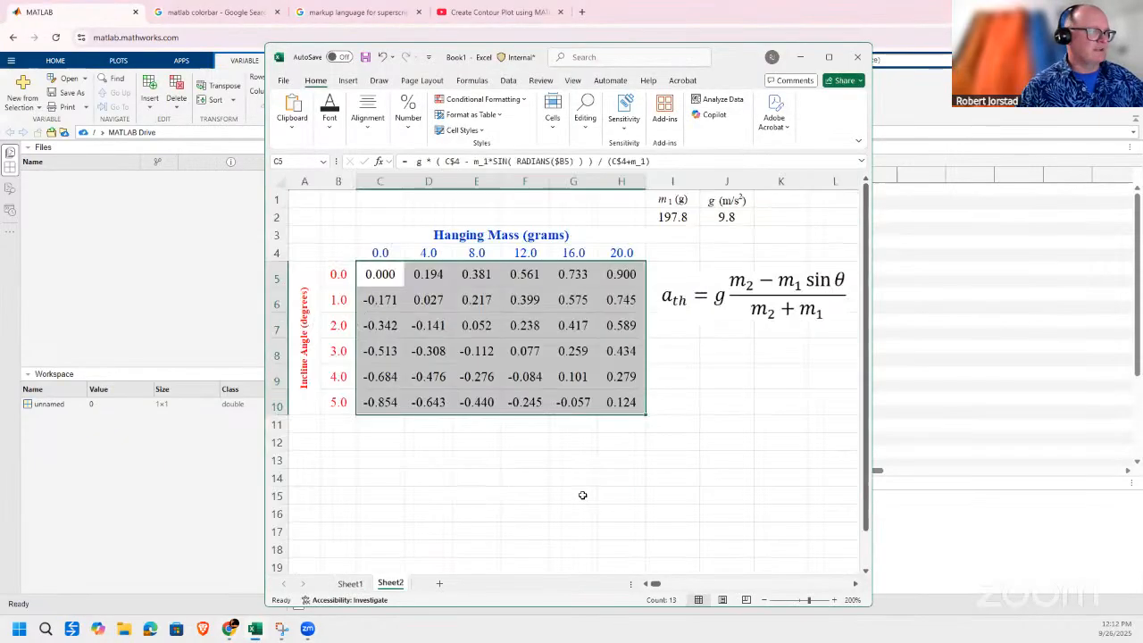
click(574, 496)
drag(384, 276, 616, 400)
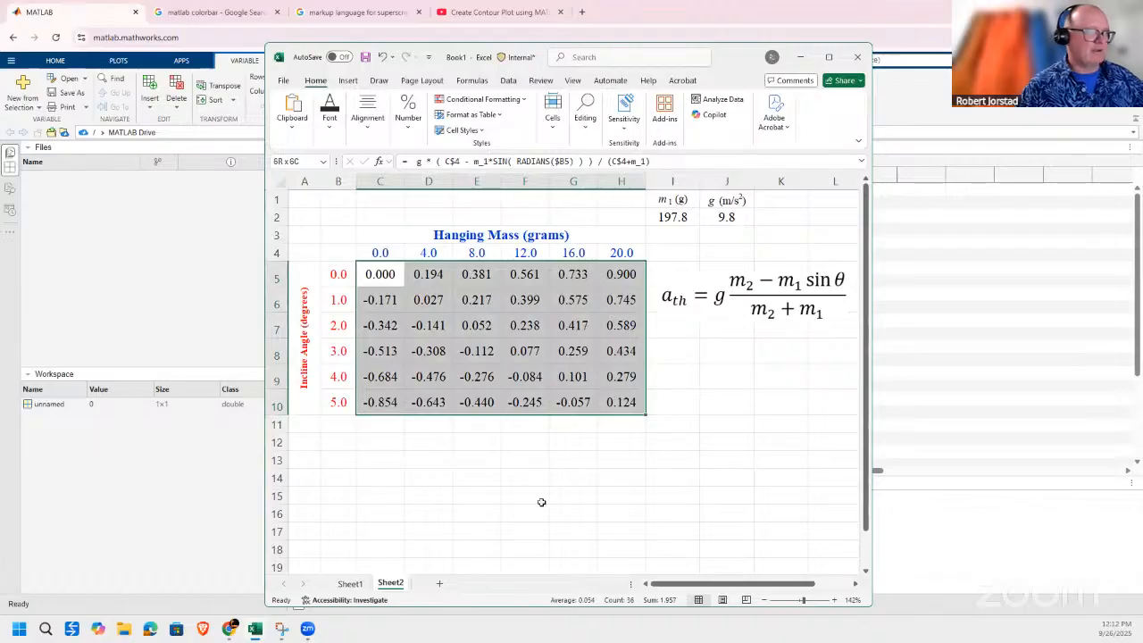
drag(379, 253, 688, 254)
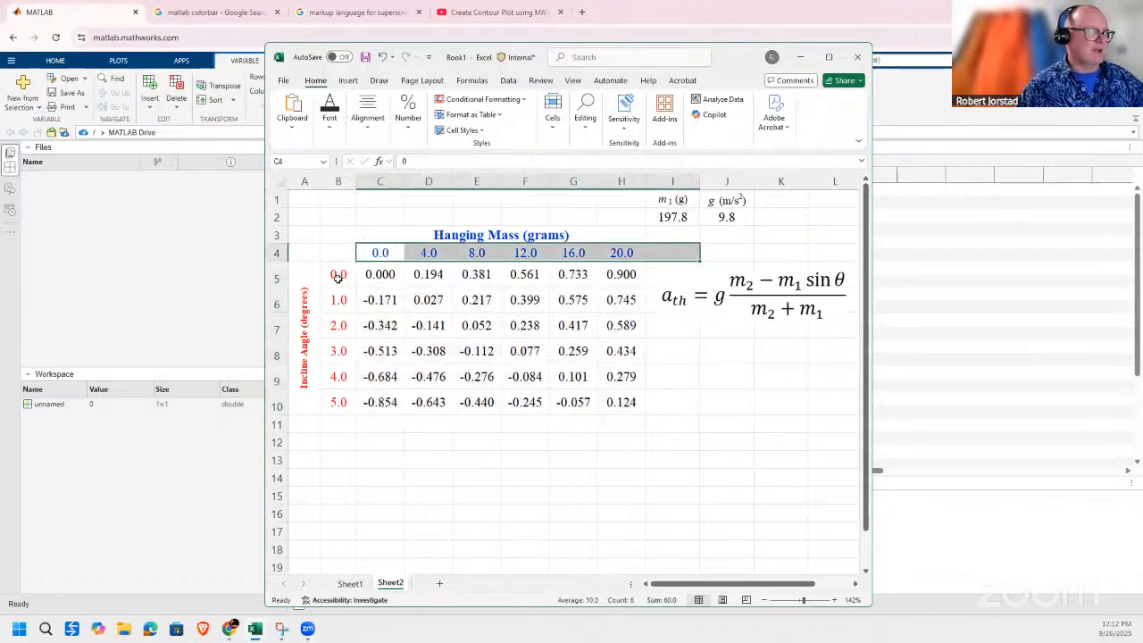
drag(338, 274, 338, 402)
drag(361, 268, 427, 301)
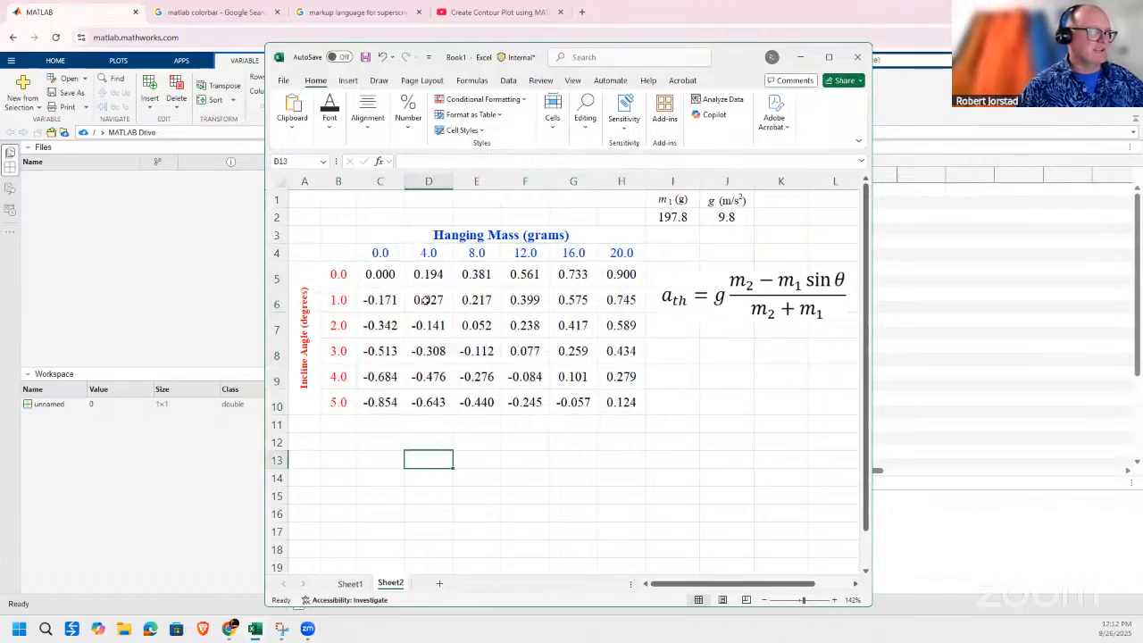
drag(609, 388, 612, 393)
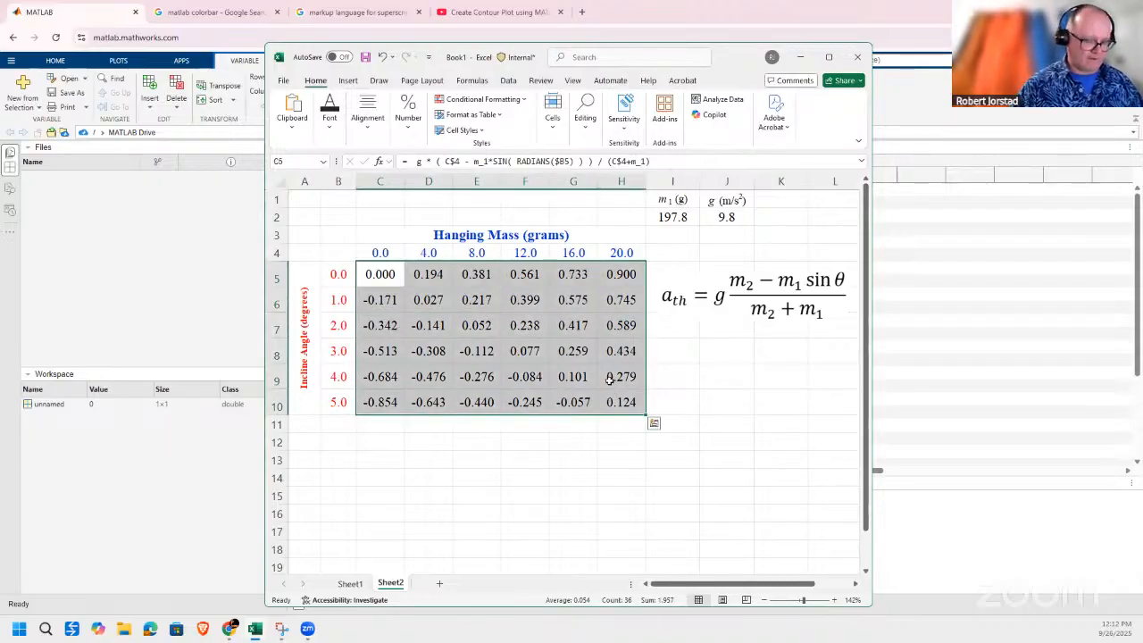
key(ctrl+c)
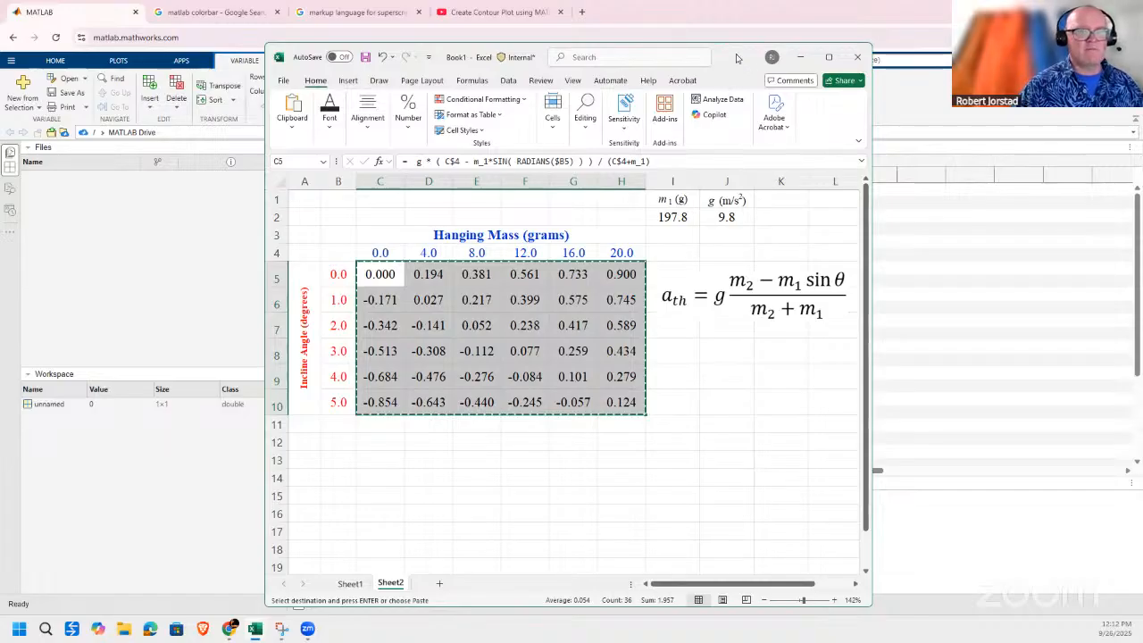
Return to MATLAB and paste the copied acceleration table into the new variable, starting at row 1, column 1.
click(800, 56)
click(375, 214)
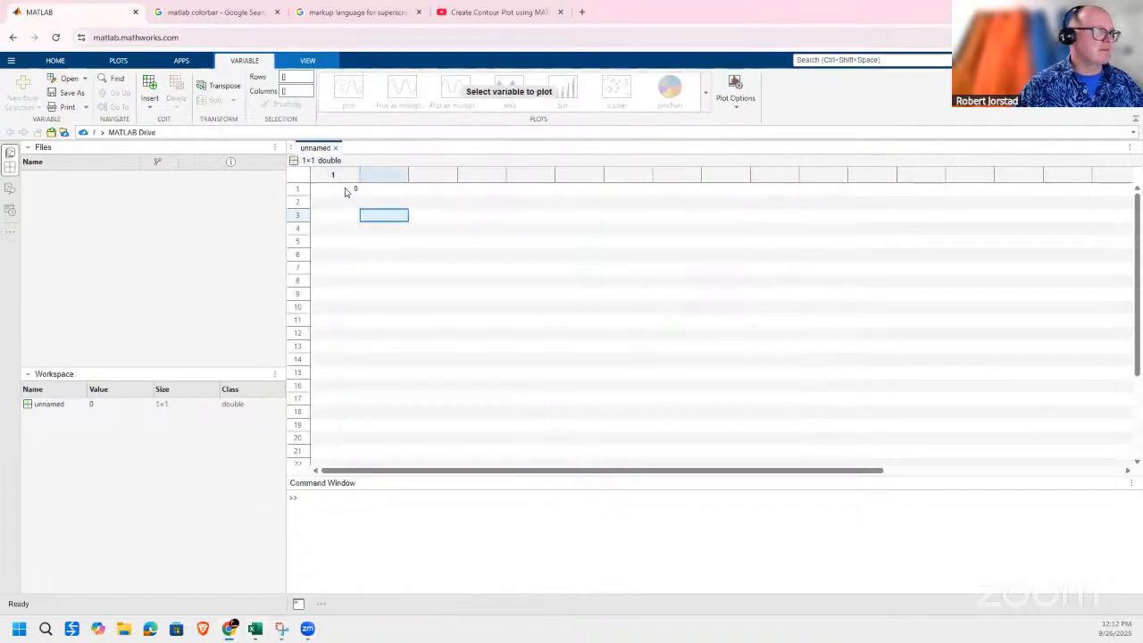
click(345, 190)
click(382, 191)
click(345, 201)
click(343, 190)
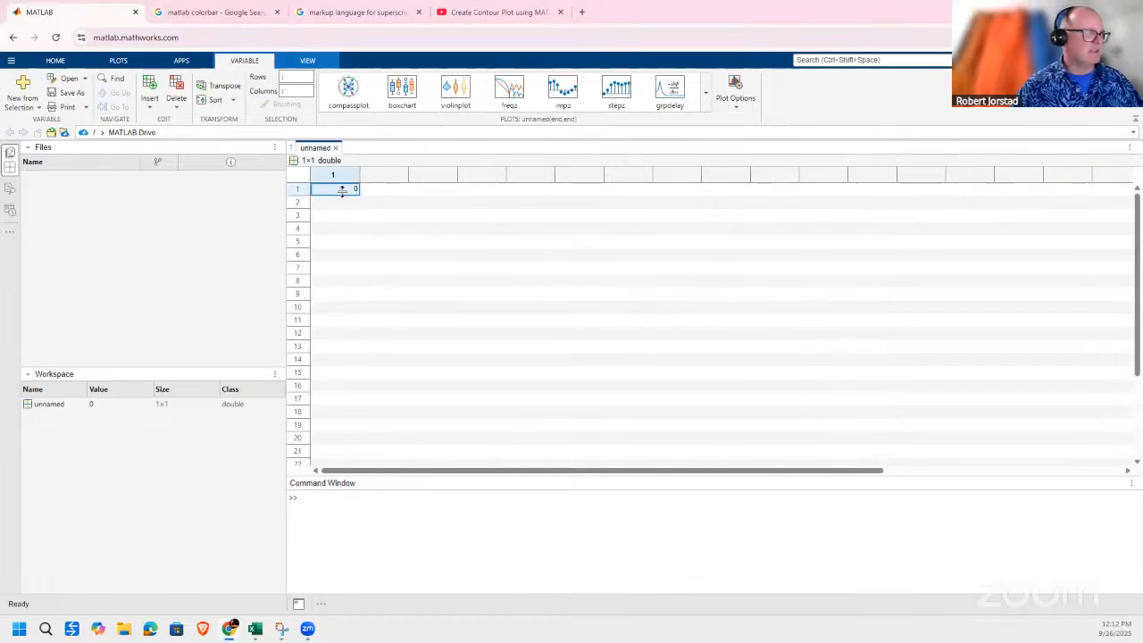
key(ctrl+v)
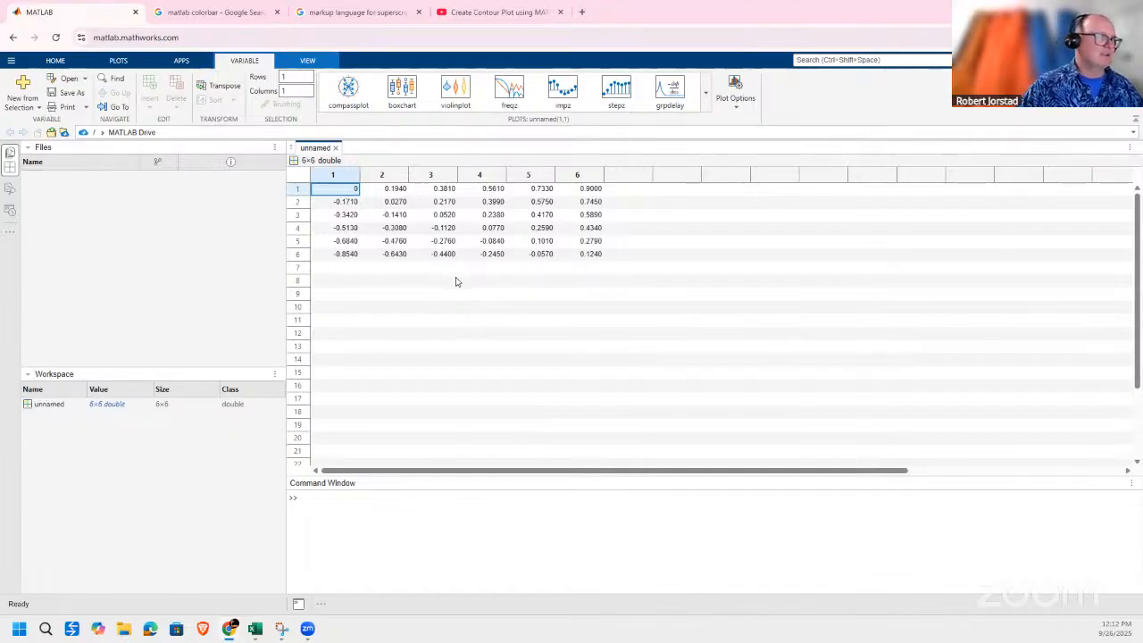
Rename the unnamed workspace variable as theory_data.
click(49, 406)
click(50, 407)
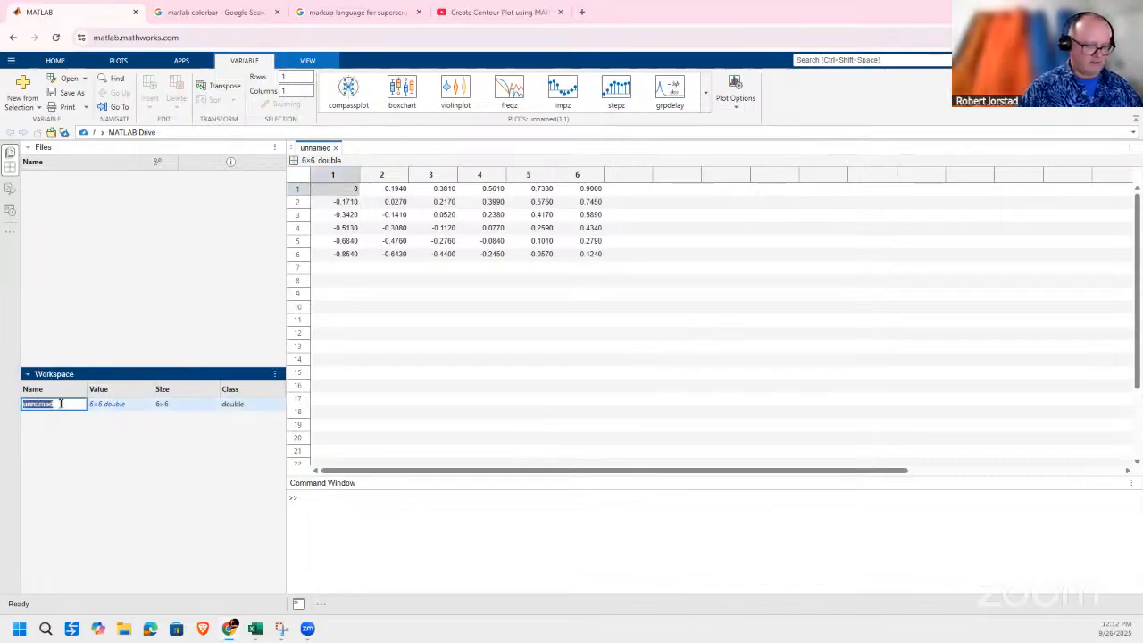
text(data)
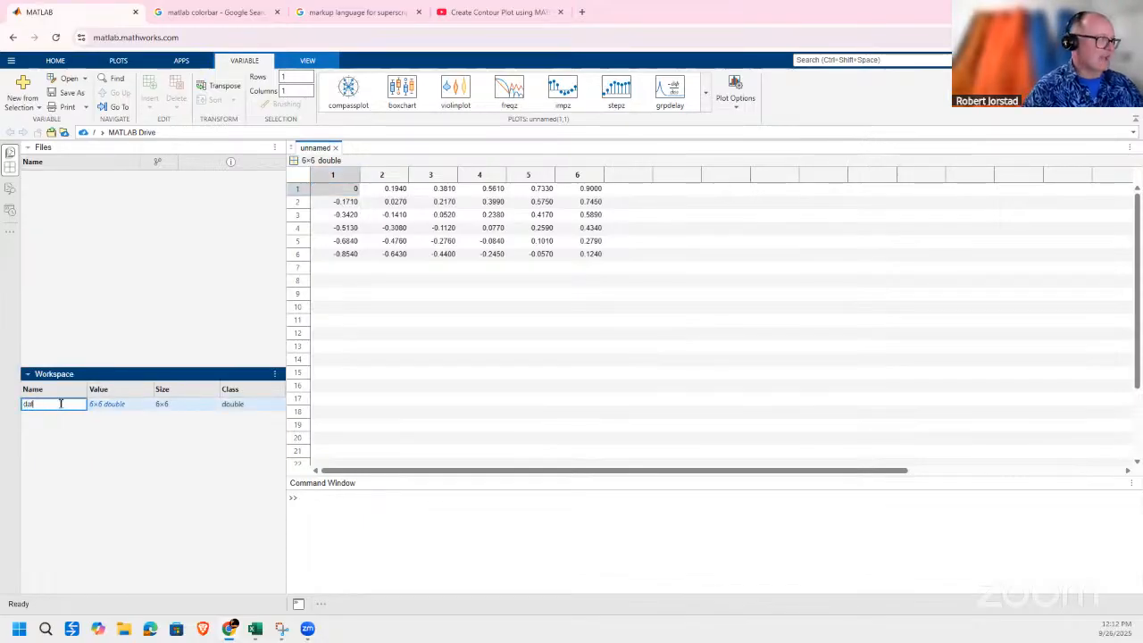
key(BackSpace)
key(BackSpace)
key(BackSpace)
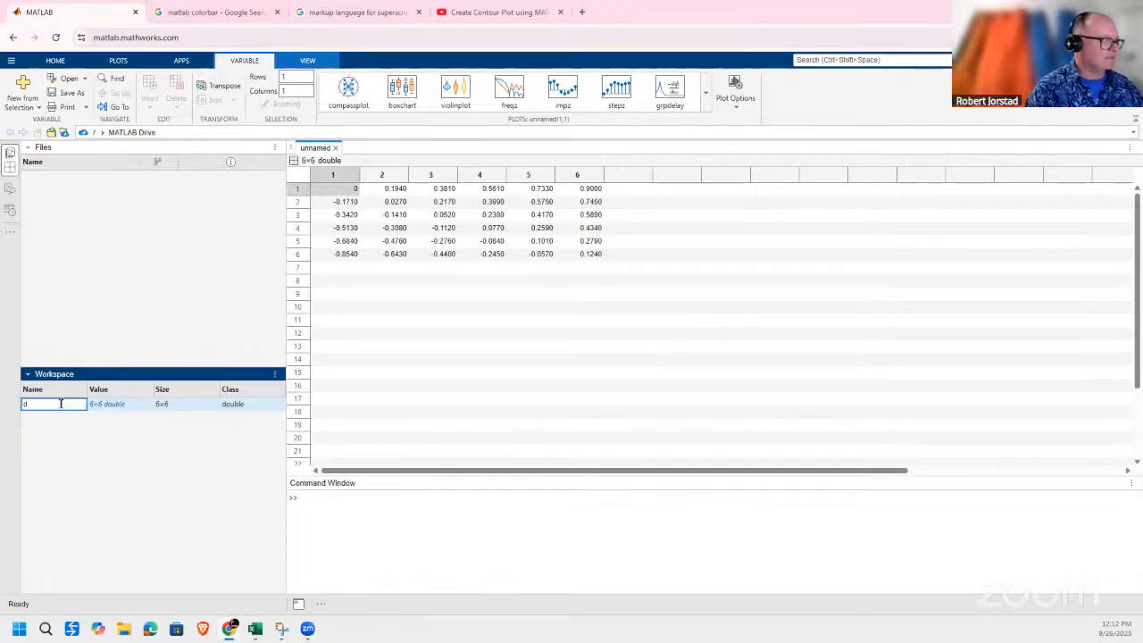
text(theory_data)
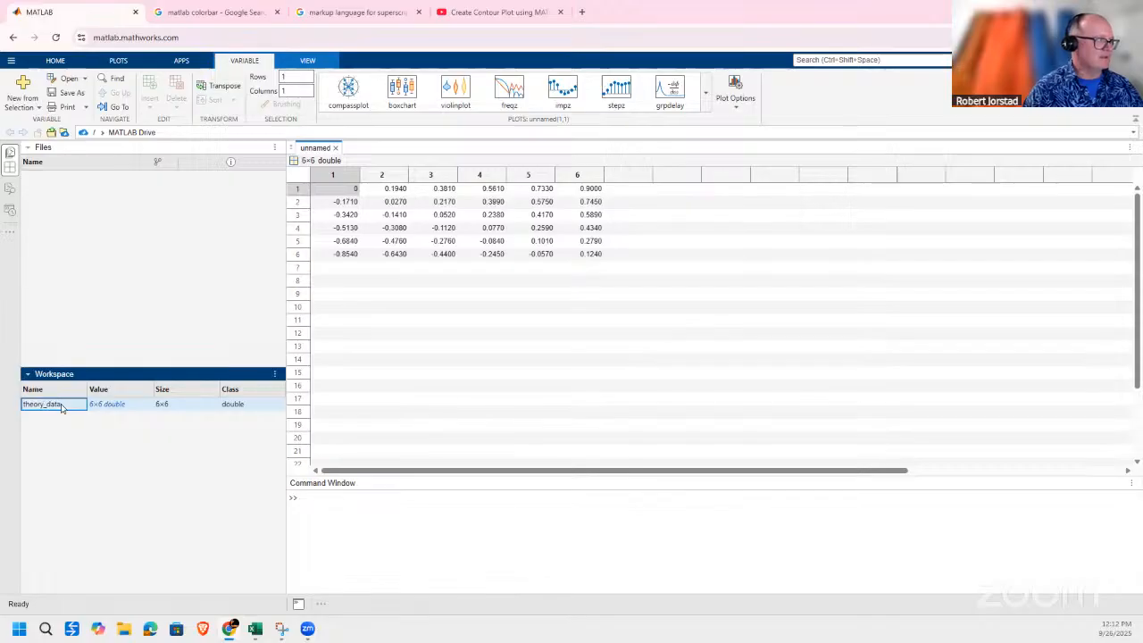
key(Return)
Create a filled contour plot of the variable by running contourf(theory_data), and inspect the plot's upper-left corner.
click(318, 497)
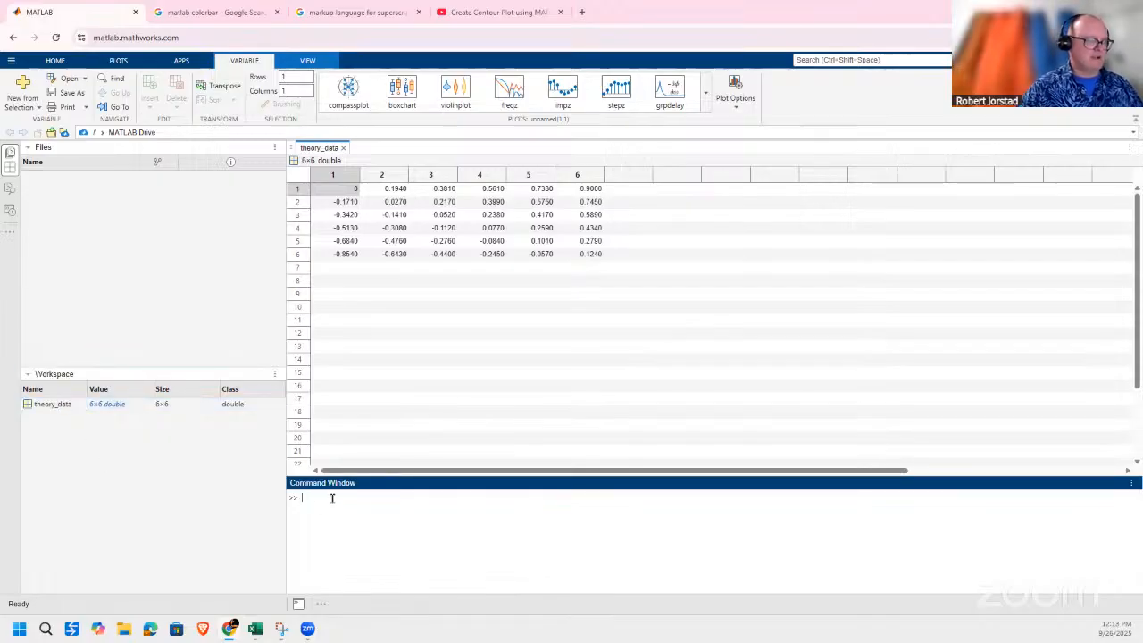
text(contour)
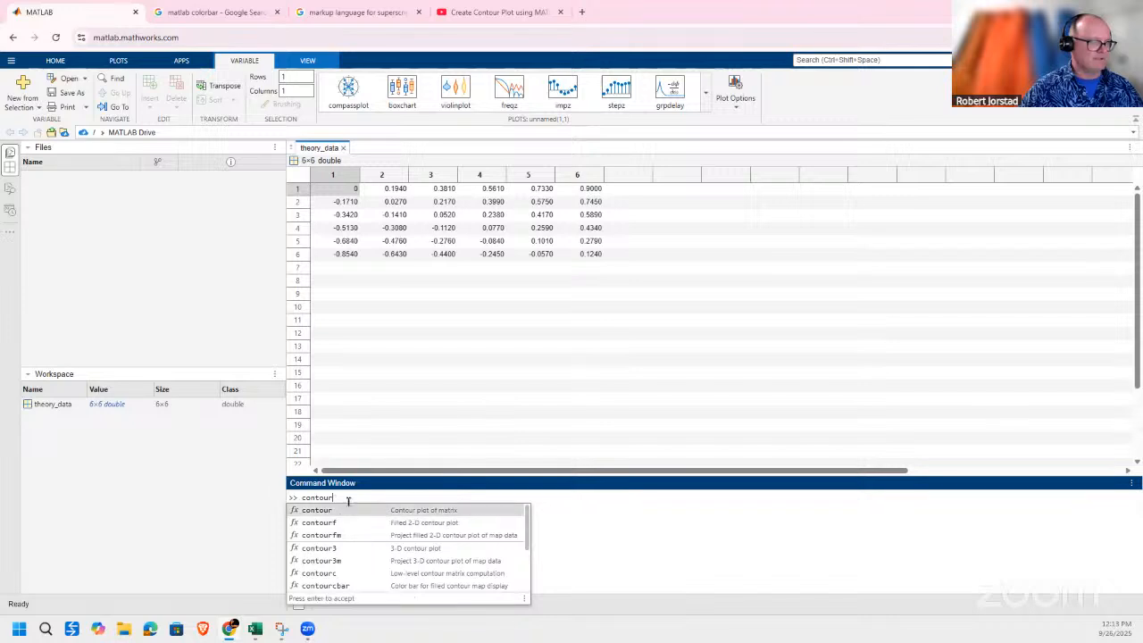
click(329, 521)
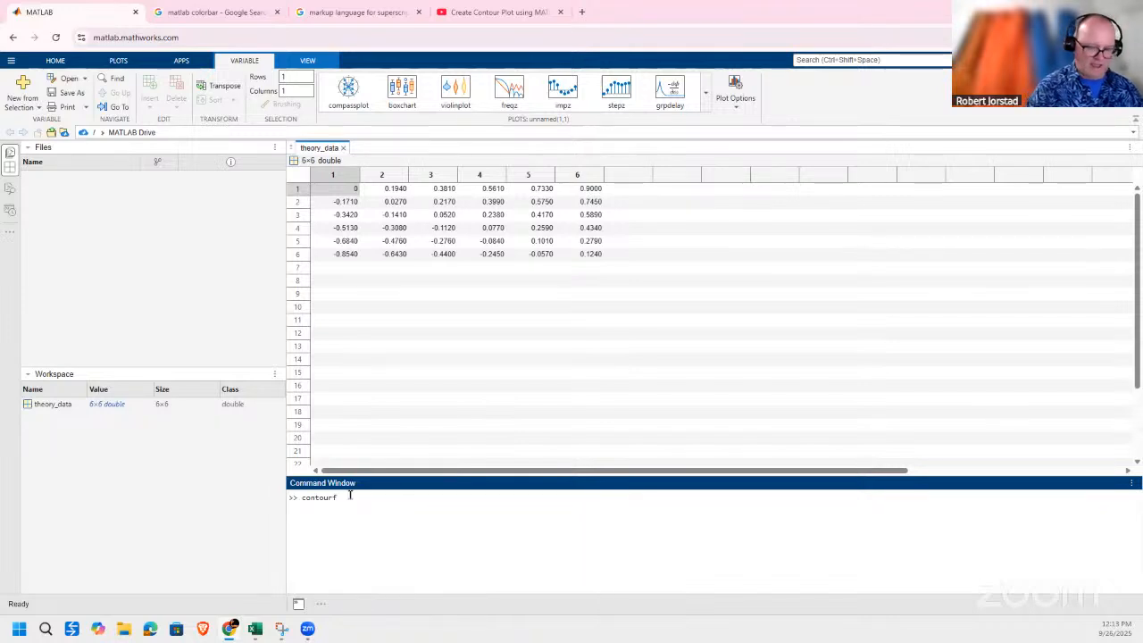
text((theory_data)
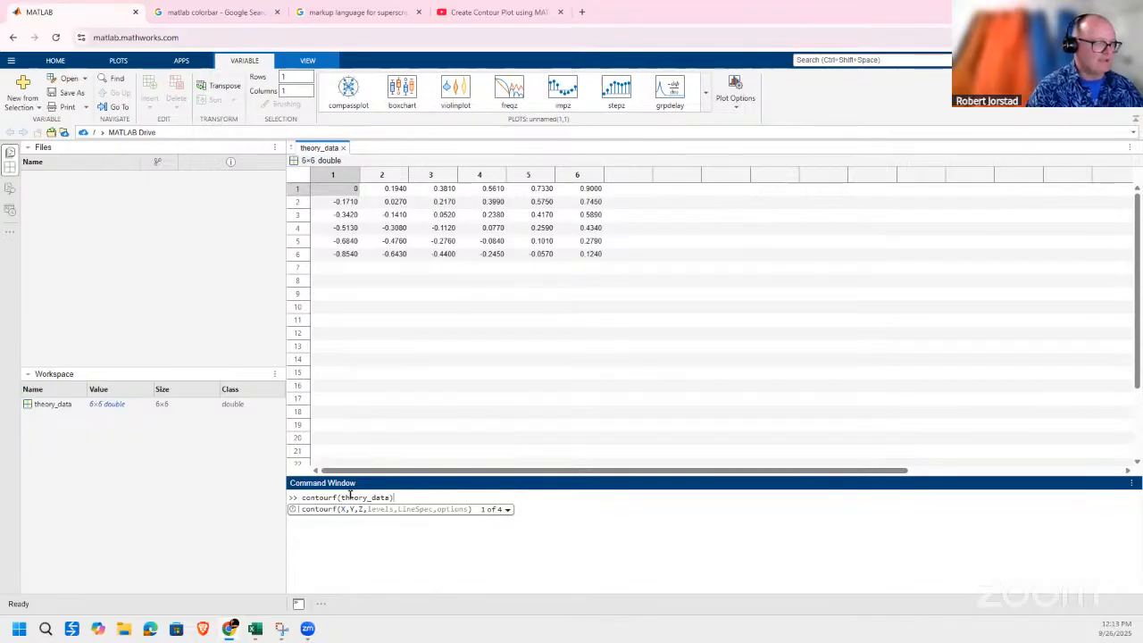
text())
key(Return)
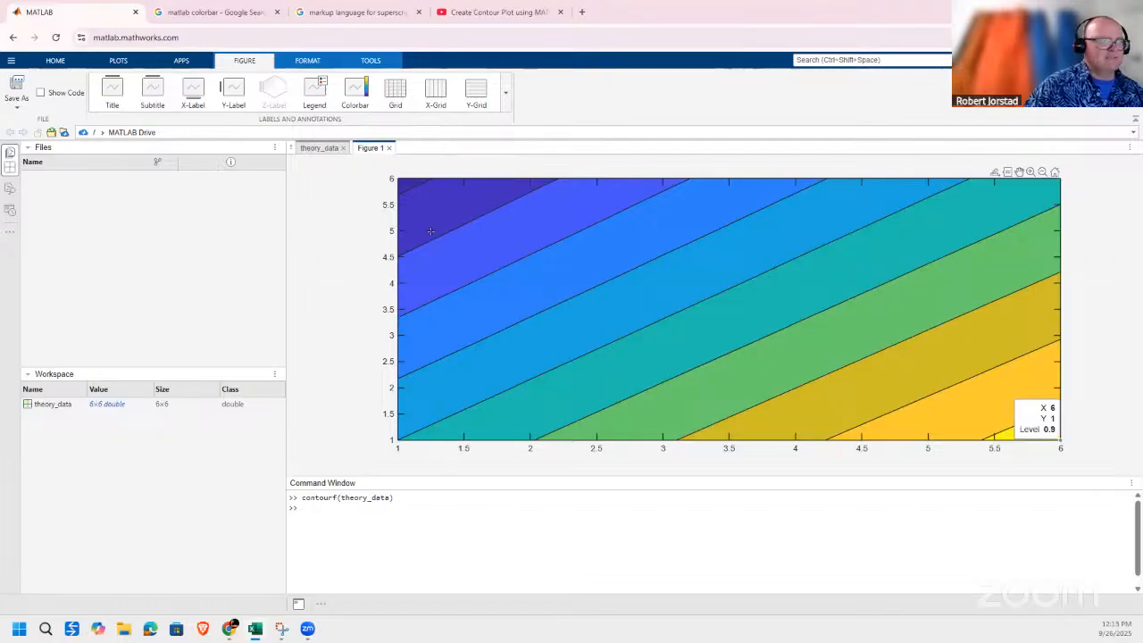
mouse_move(411, 184)
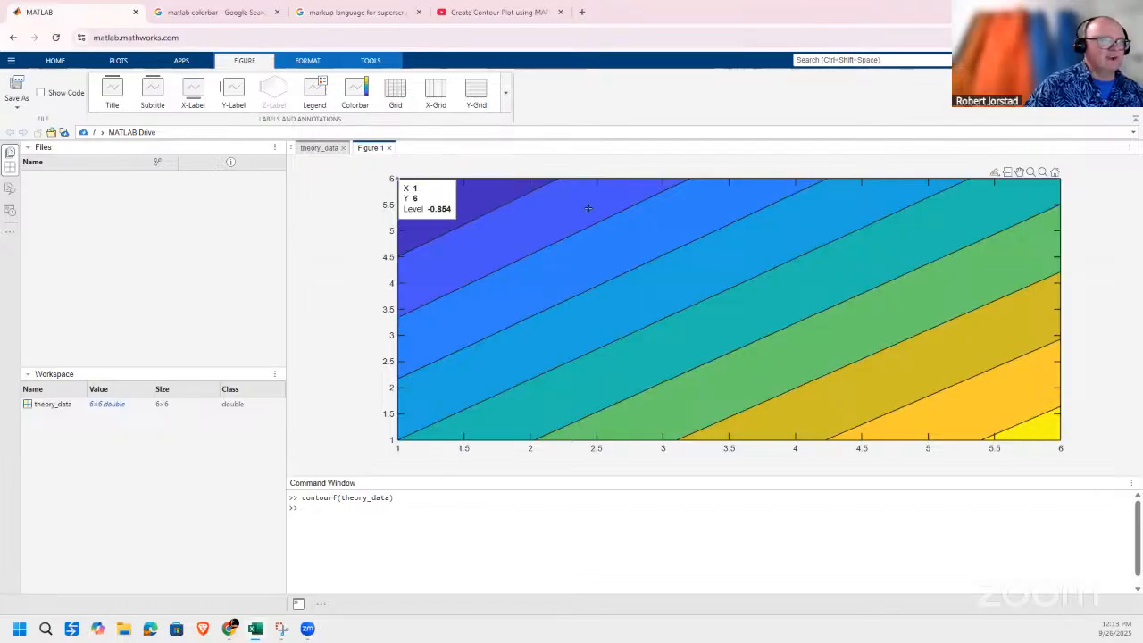
Consult Sheet1 of the Excel workbook for the color bar and label commands, and return to MATLAB.
click(357, 507)
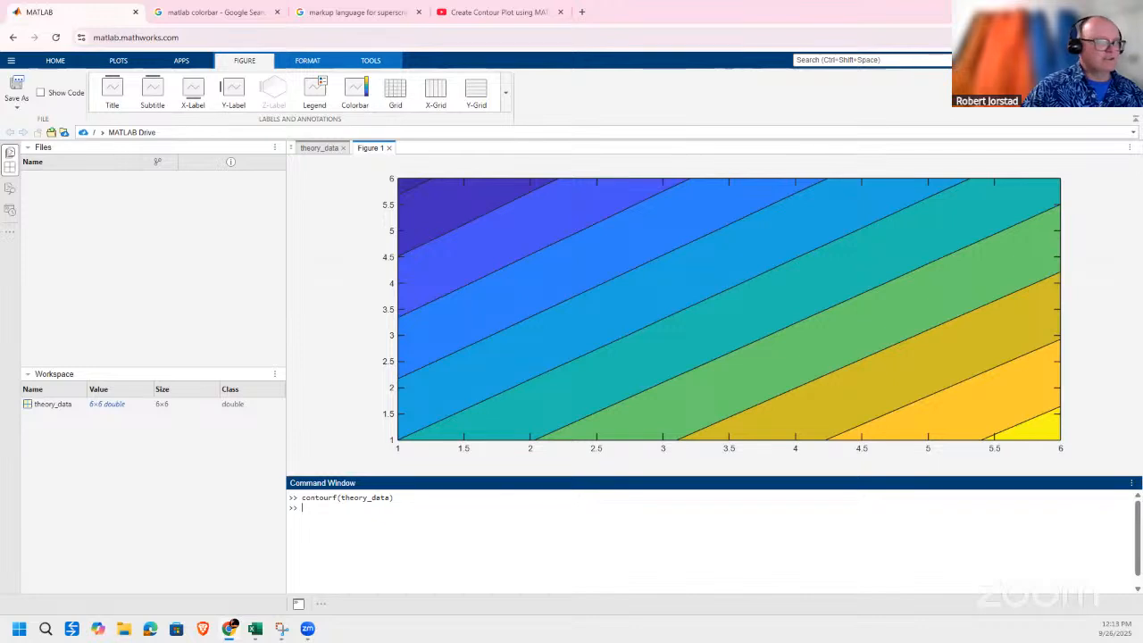
key(alt+Tab)
click(344, 602)
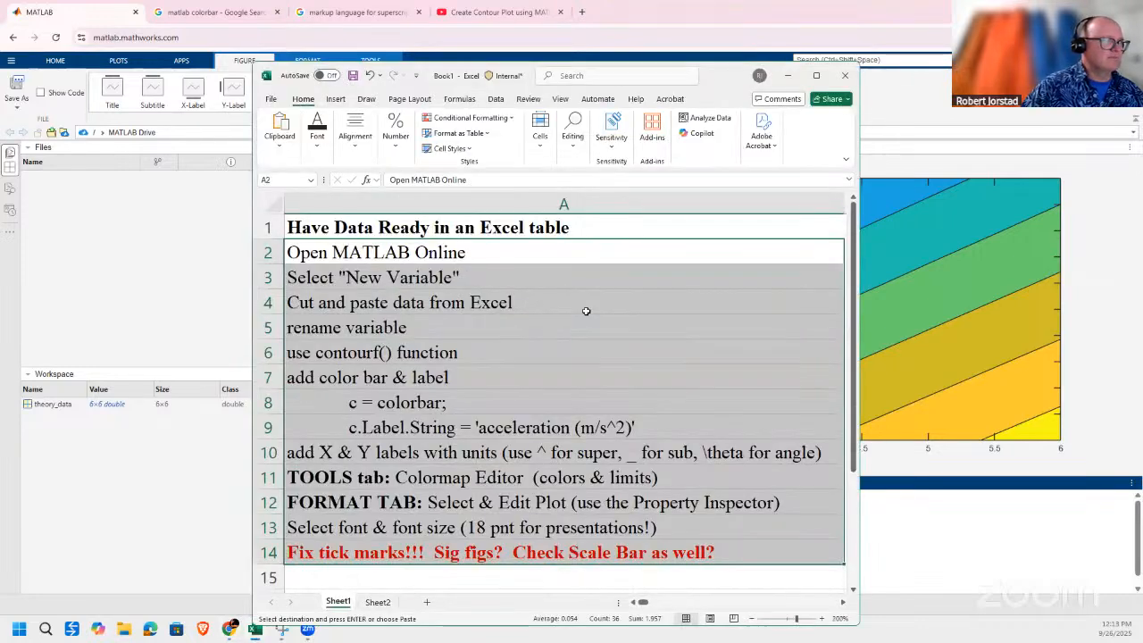
click(584, 307)
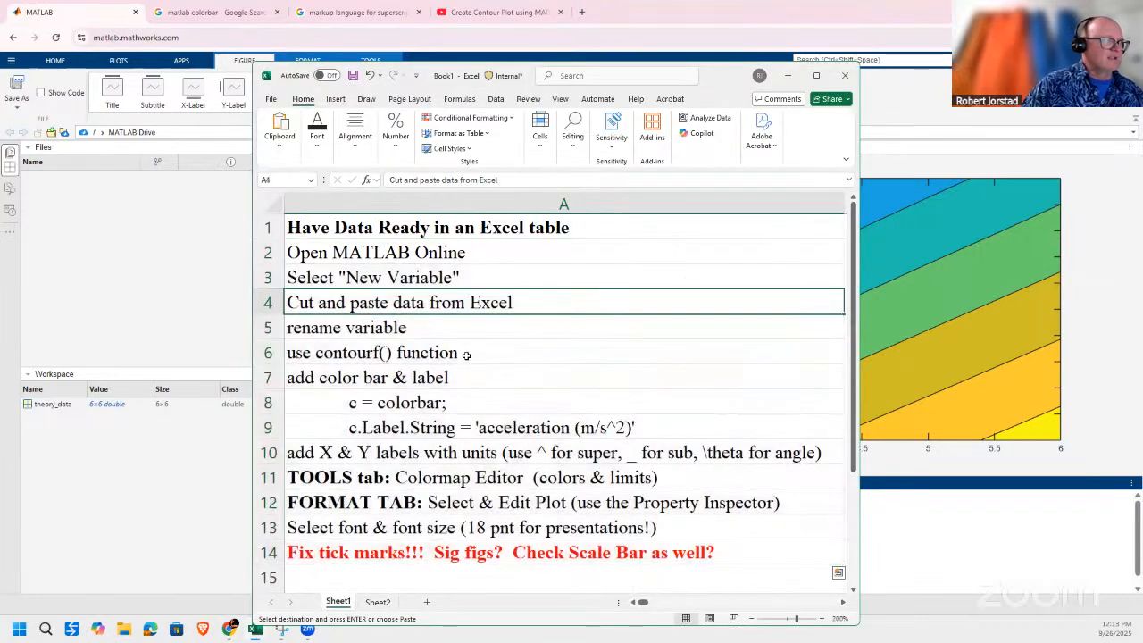
click(398, 404)
drag(399, 450, 397, 431)
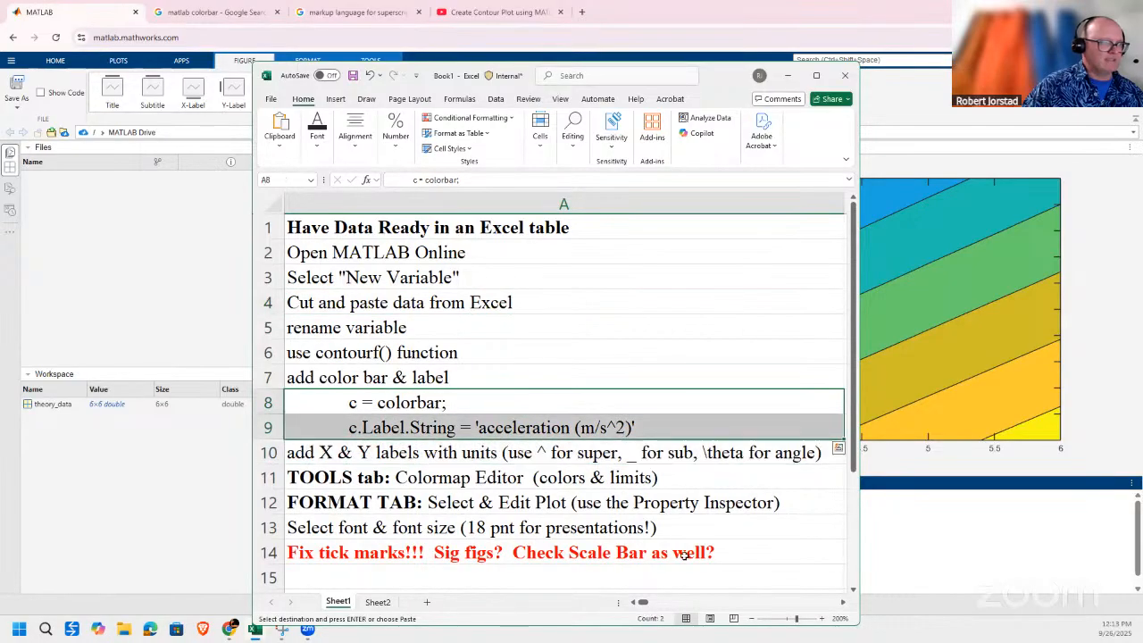
click(403, 407)
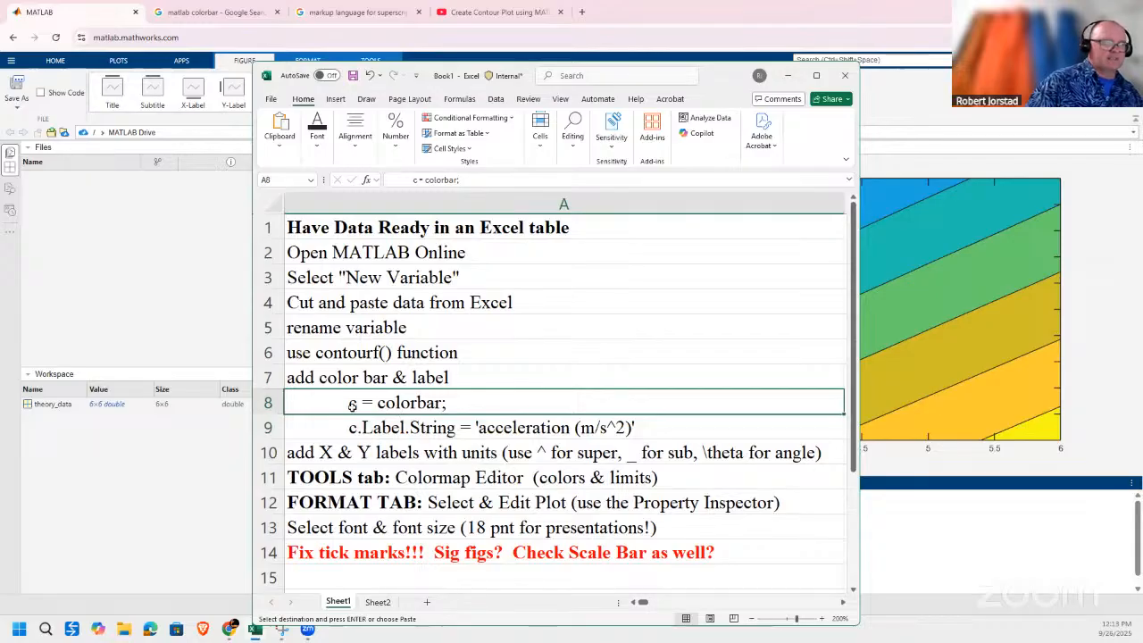
click(353, 429)
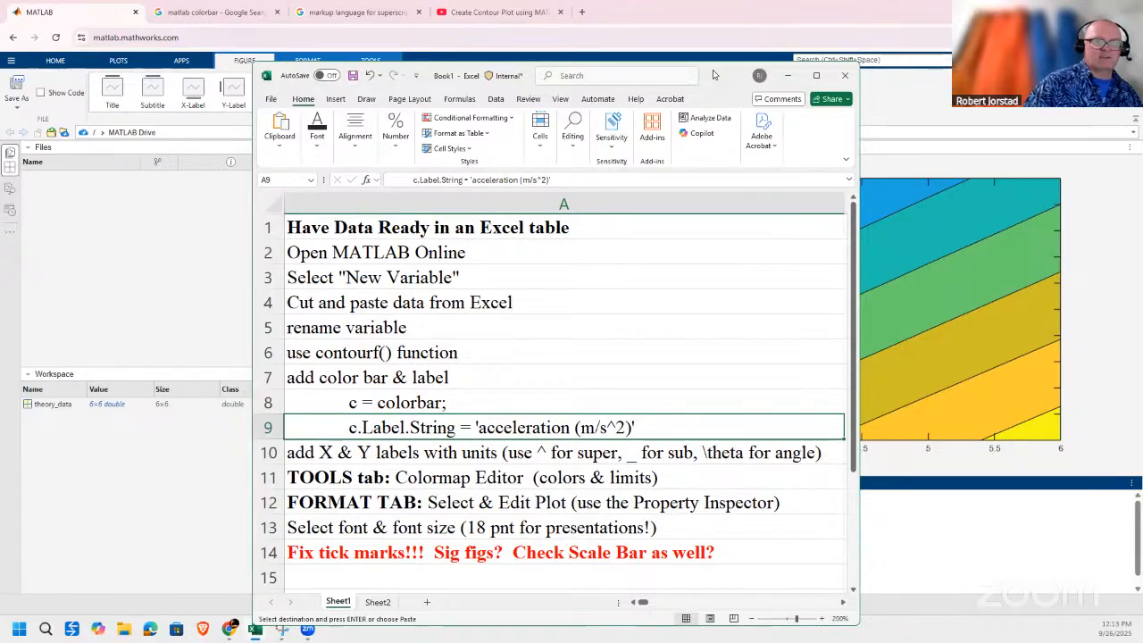
click(787, 75)
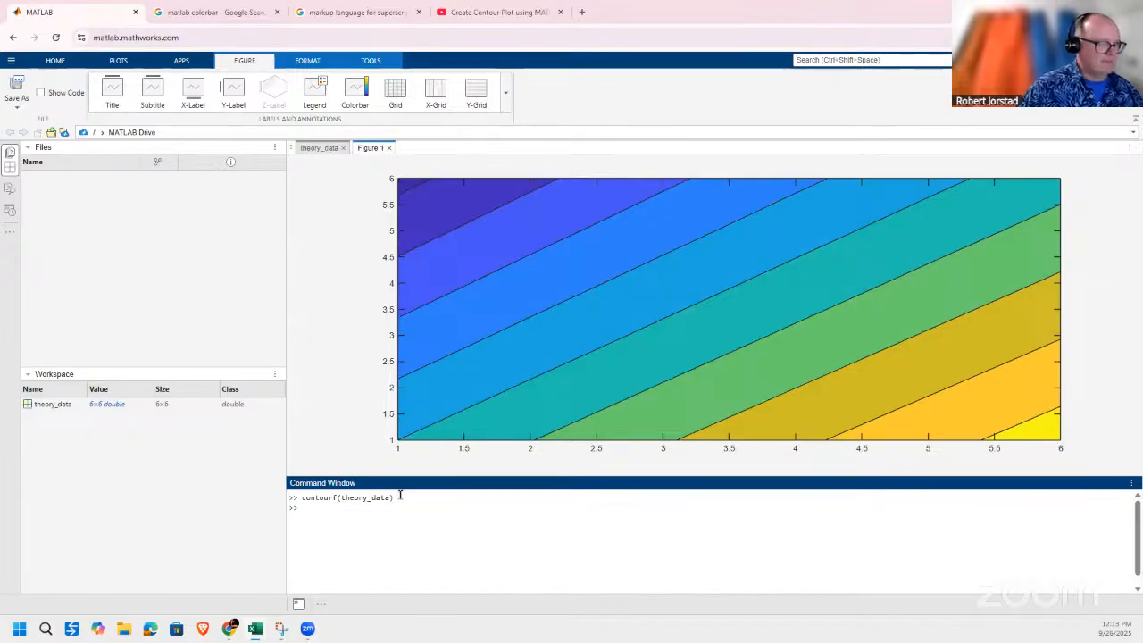
Add a color bar to the contour plot by running c= colorbar.
text(c= colo)
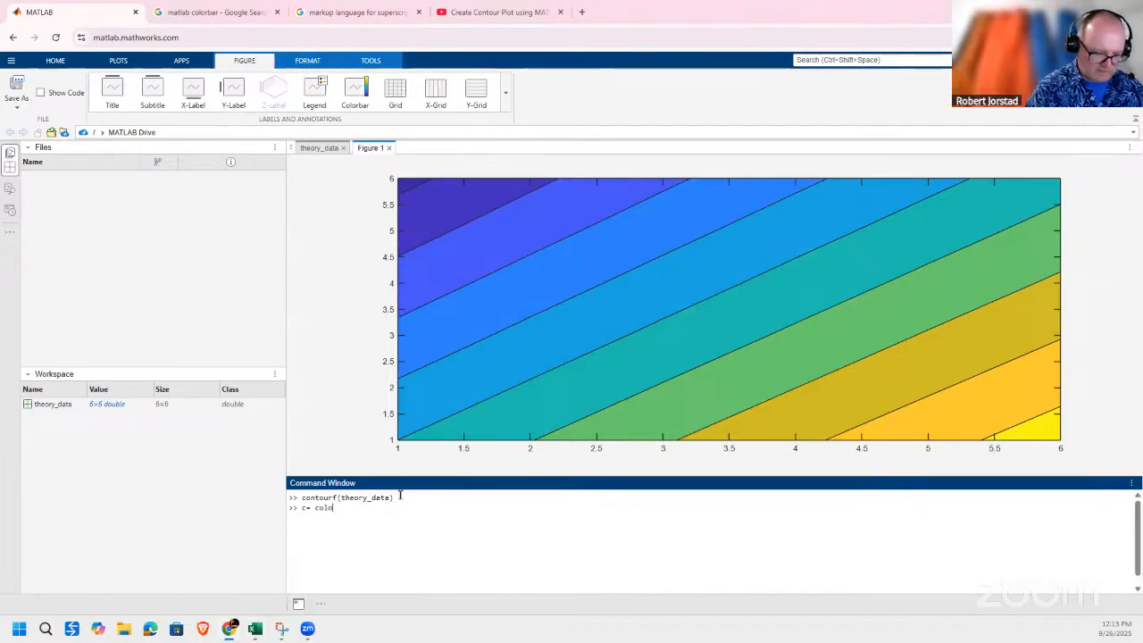
text(rbar)
key(Return)
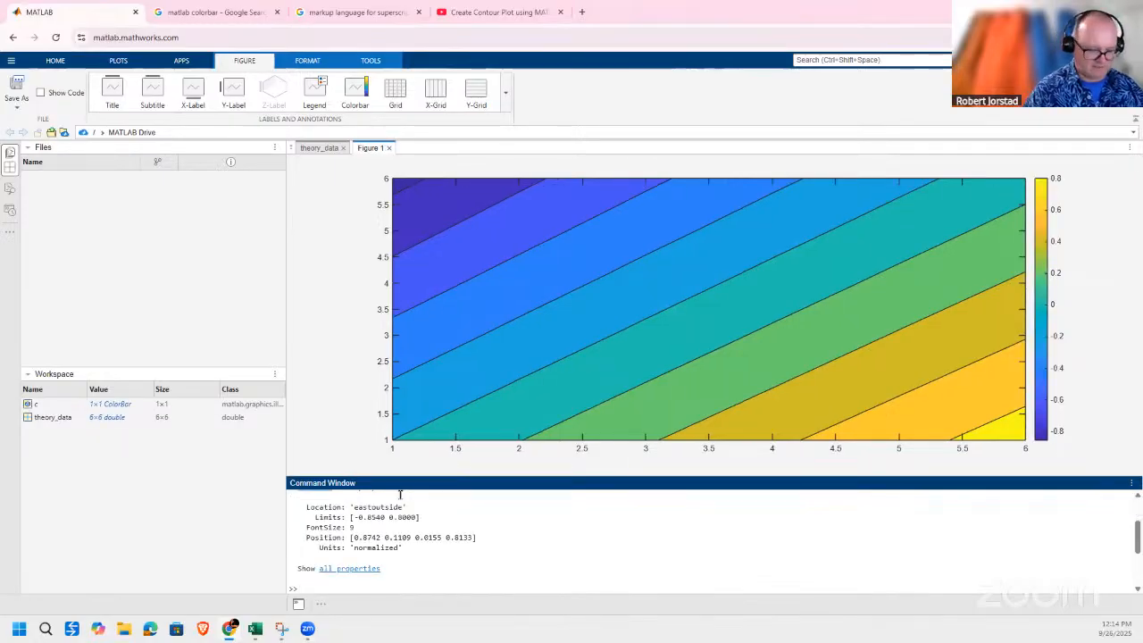
Label the color bar by running c.Label.String = 'acceleration (m/s^2)'.
text(Lab)
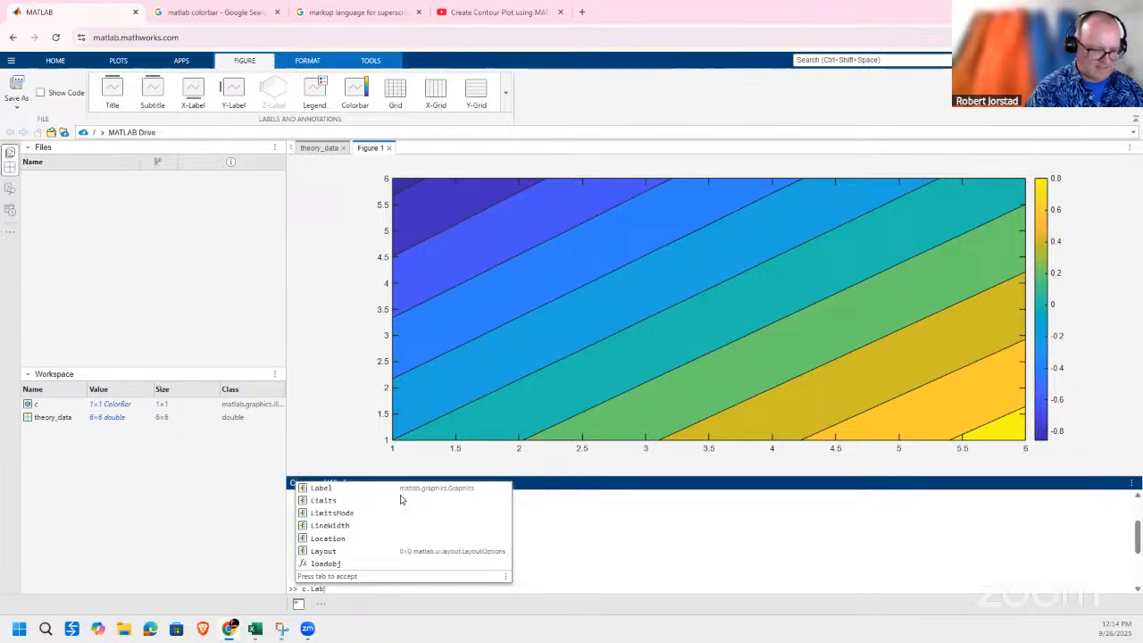
text(el.String)
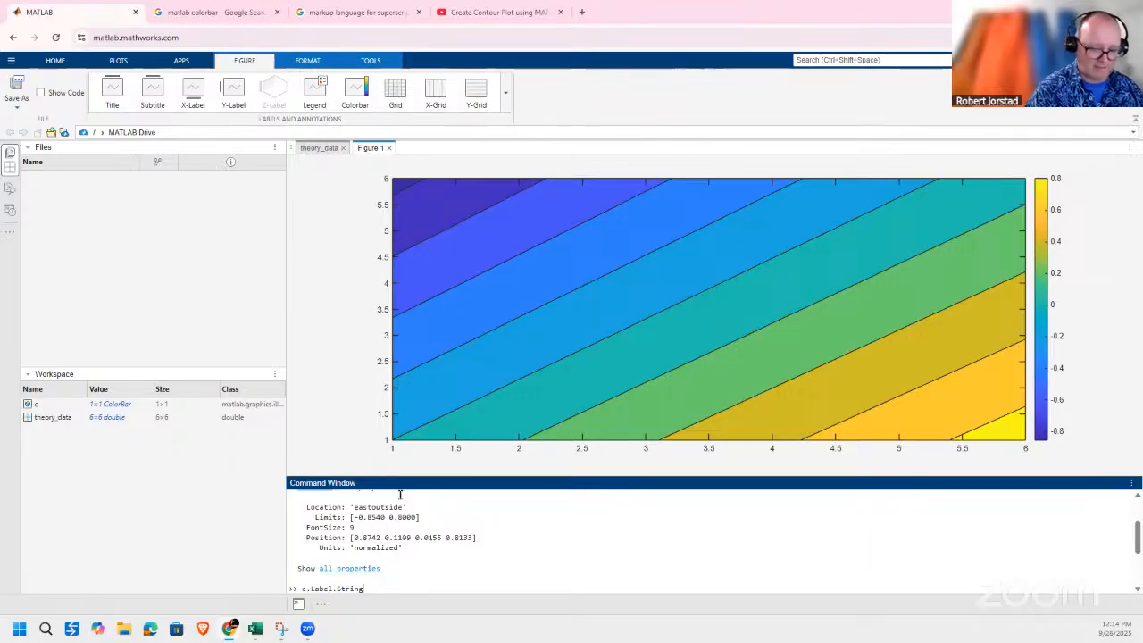
text(= 'ac)
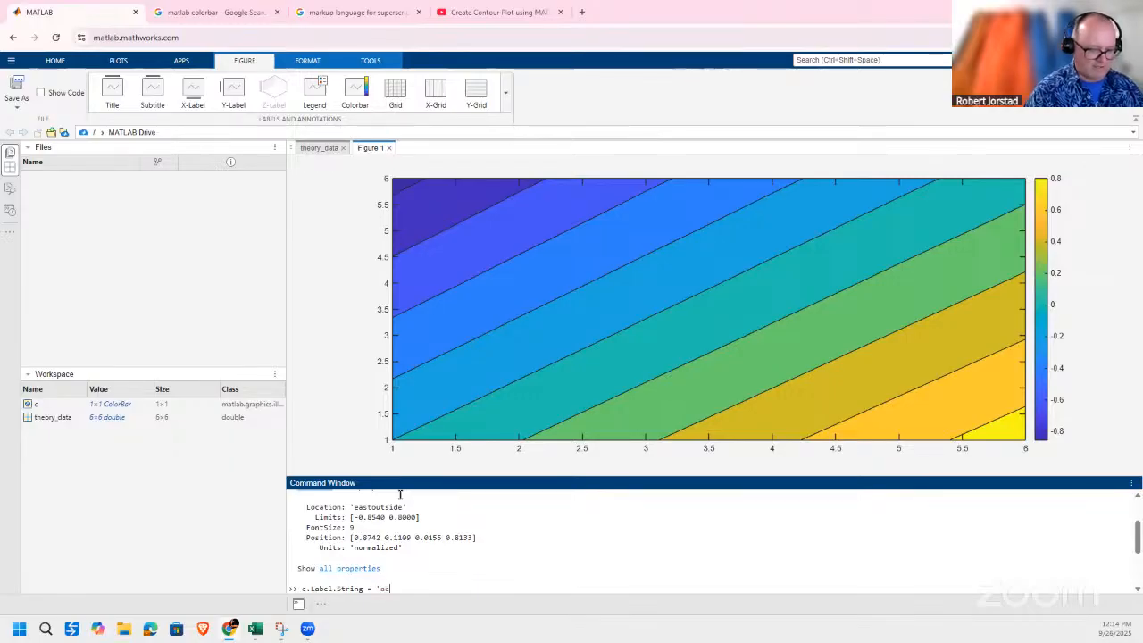
text(celeration)
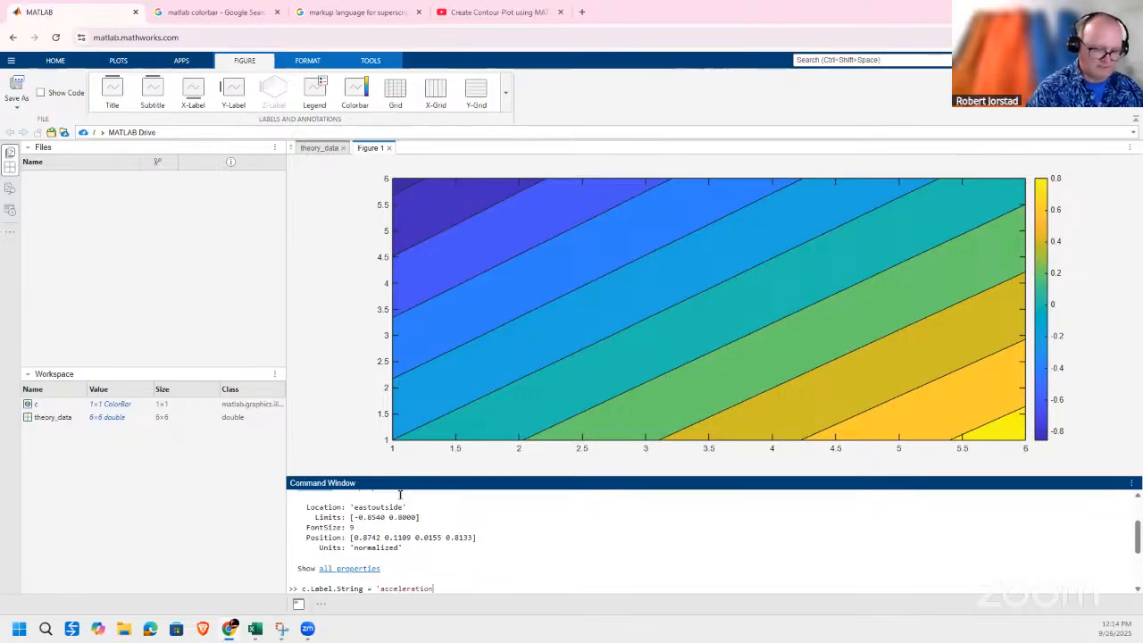
text( (m/s^2)
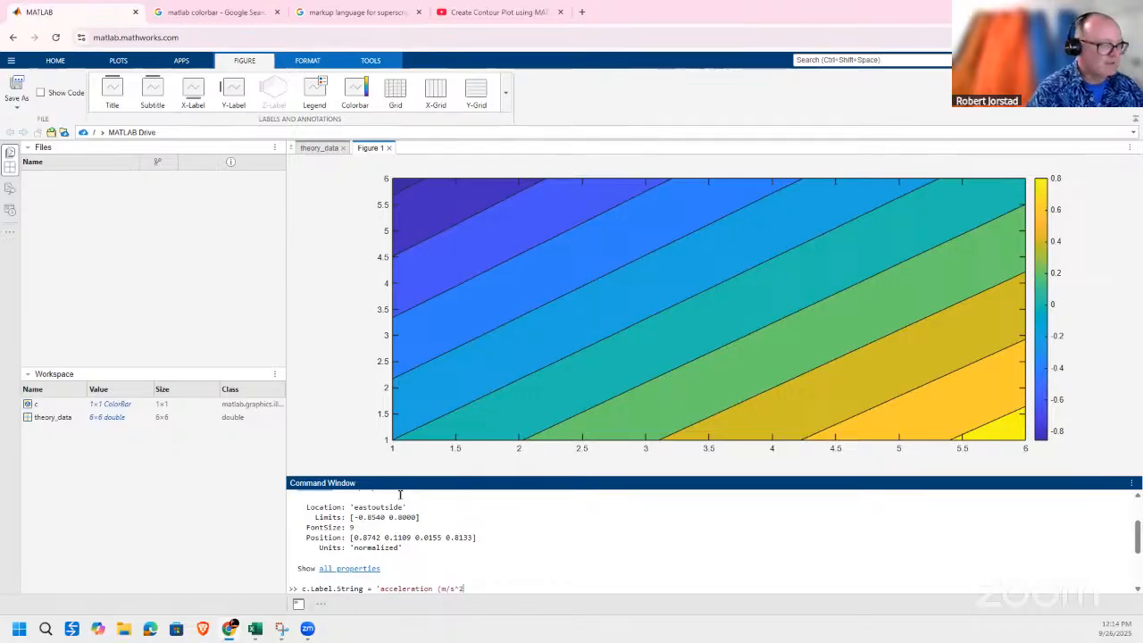
text()')
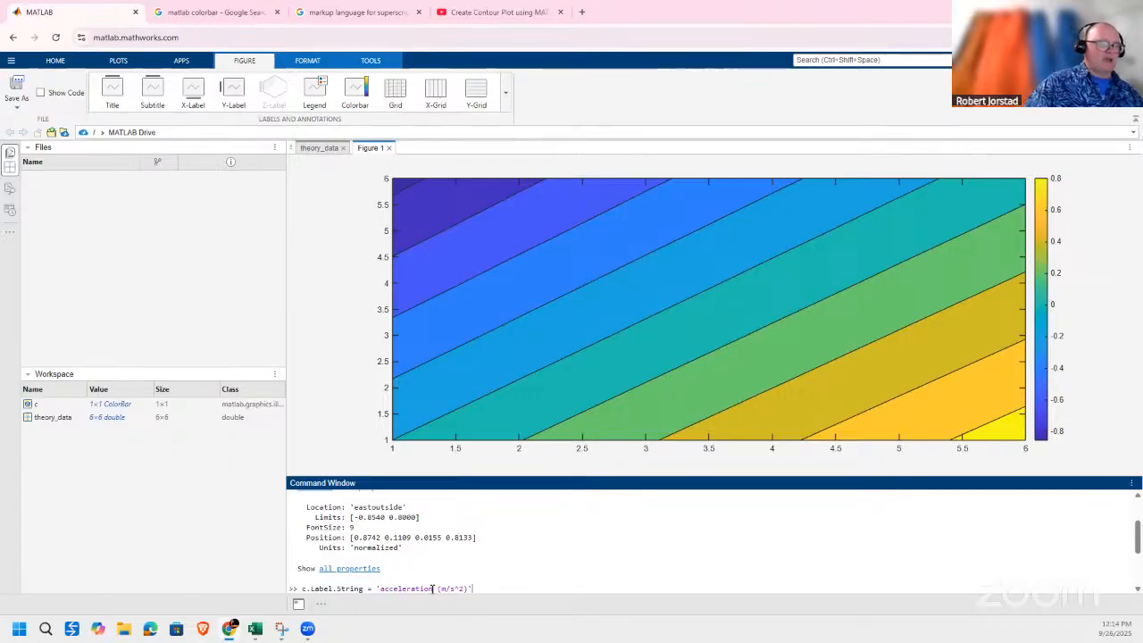
drag(433, 588, 382, 584)
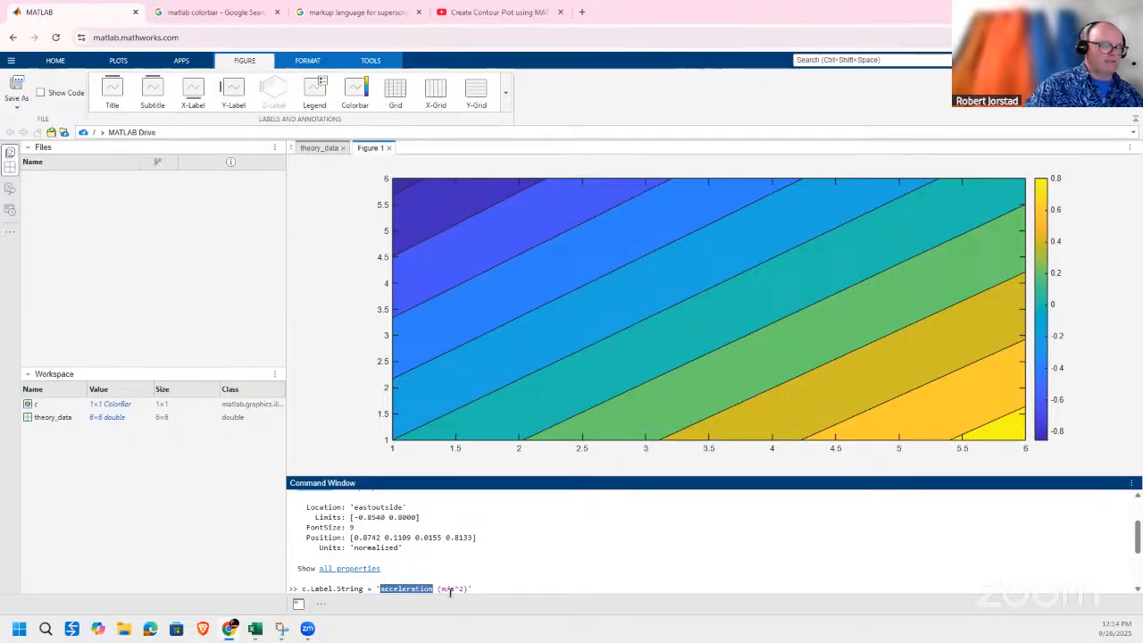
click(477, 588)
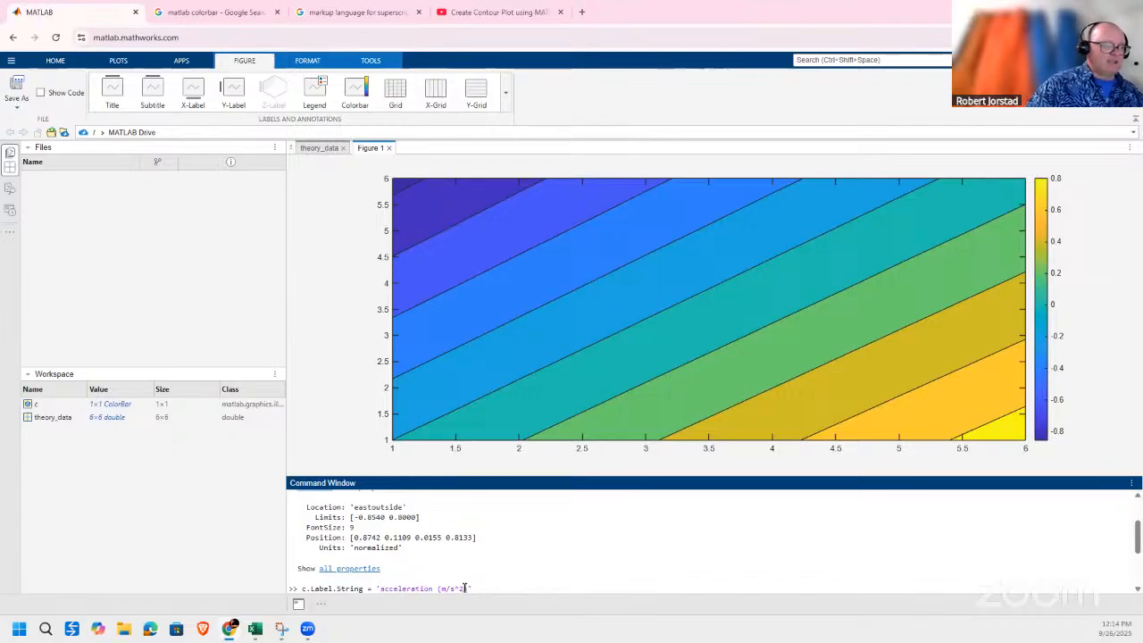
drag(459, 588, 454, 586)
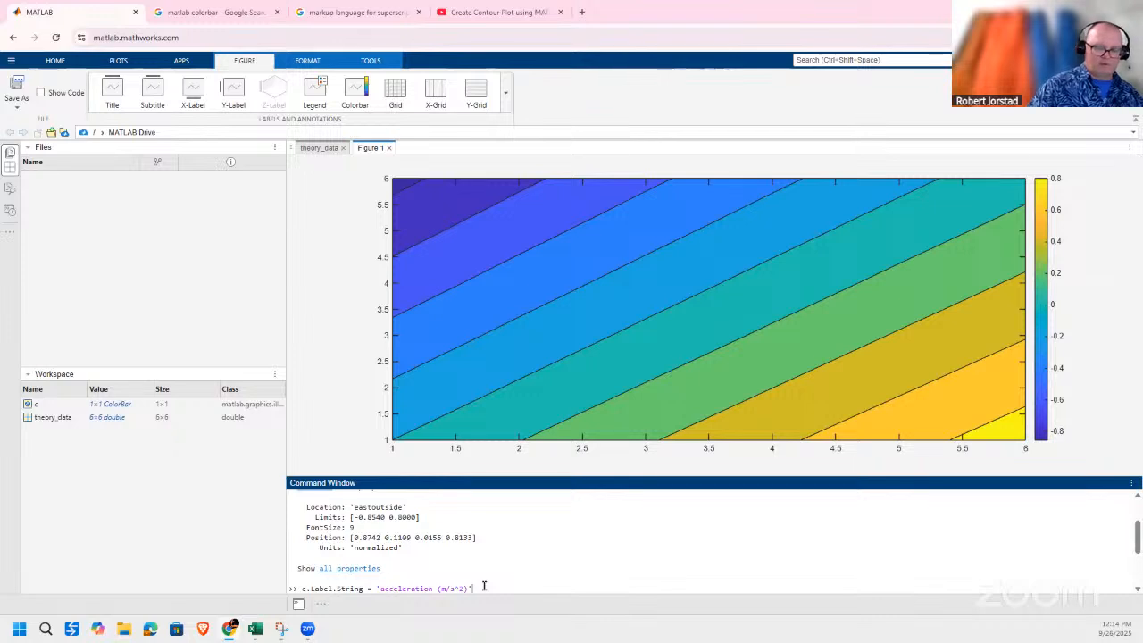
key(Return)
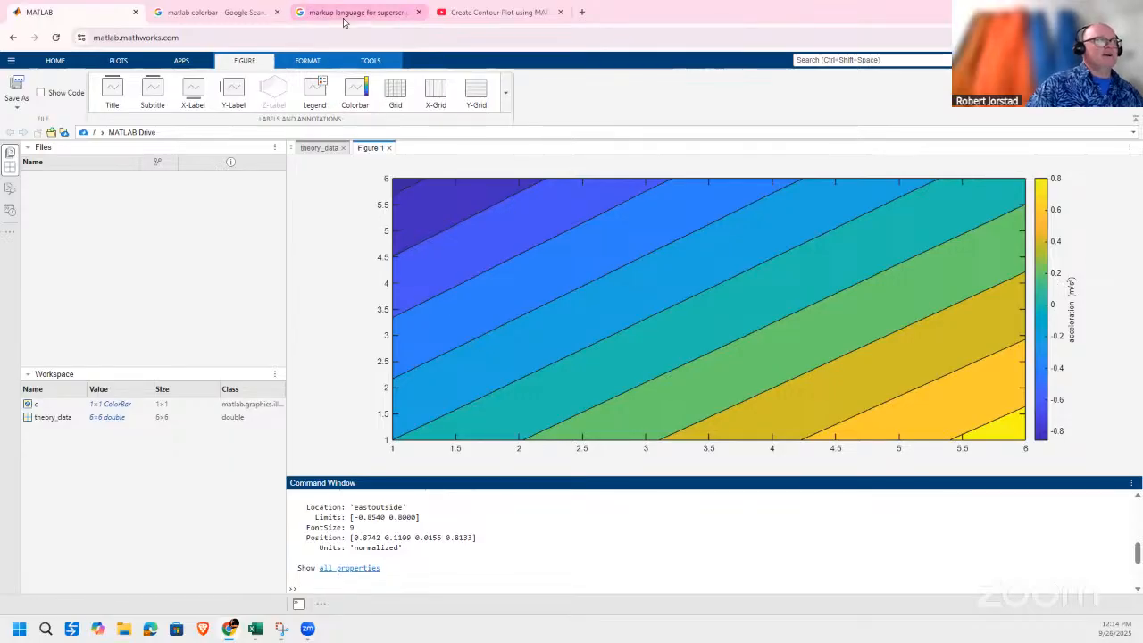
Consult the MathWorks colorbar documentation and the search results on MATLAB superscript markup, and return to the MATLAB figure.
click(245, 18)
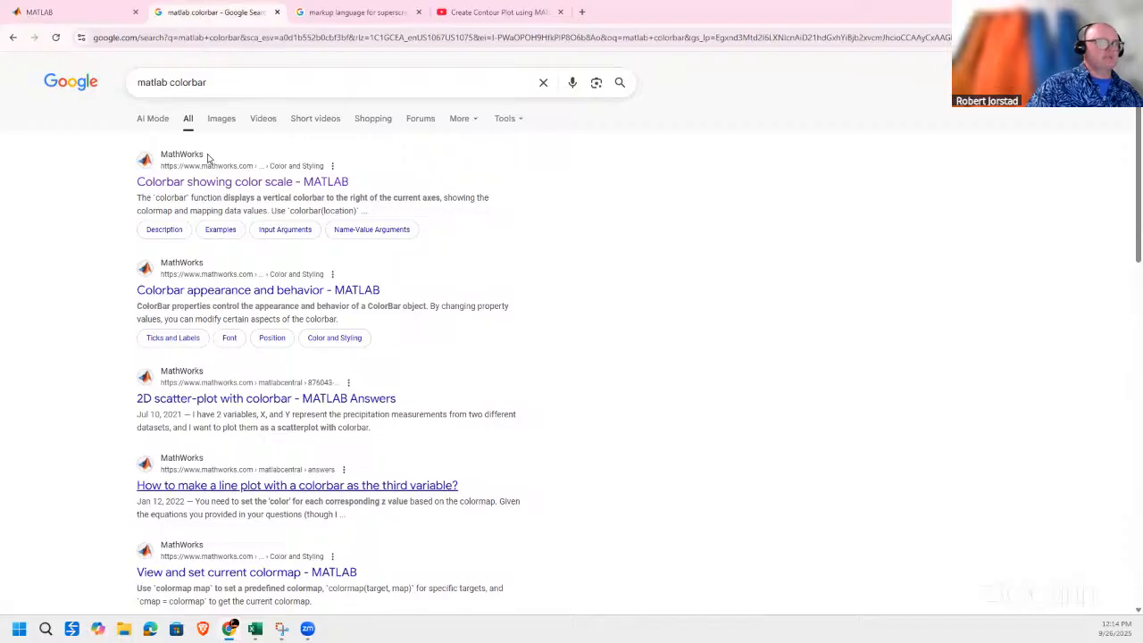
click(260, 184)
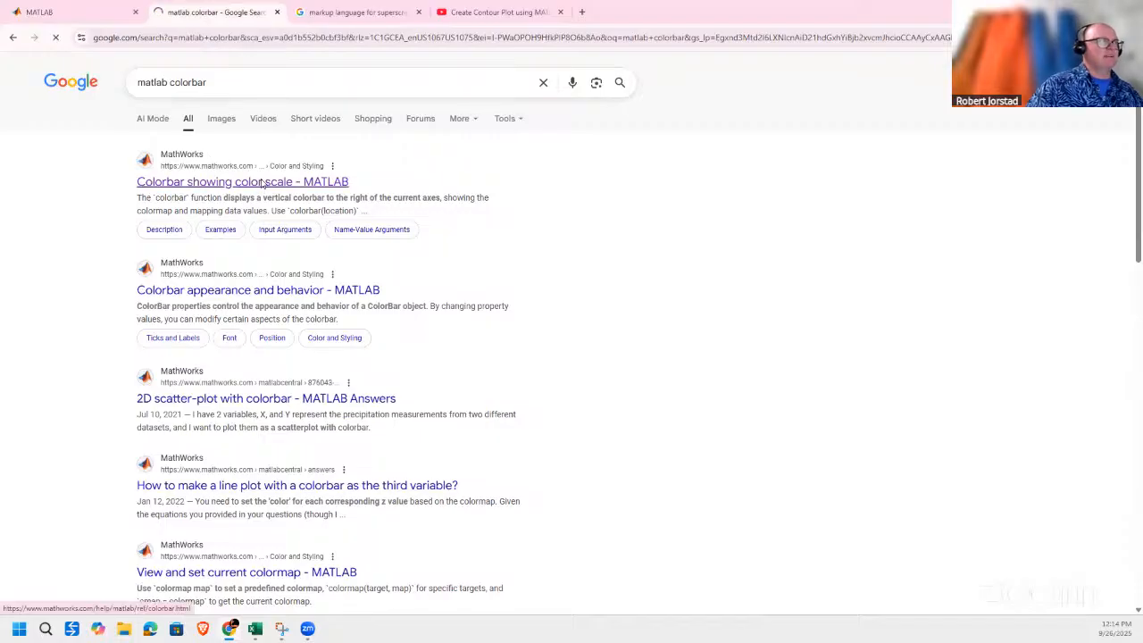
scroll(417, 234, down, 5)
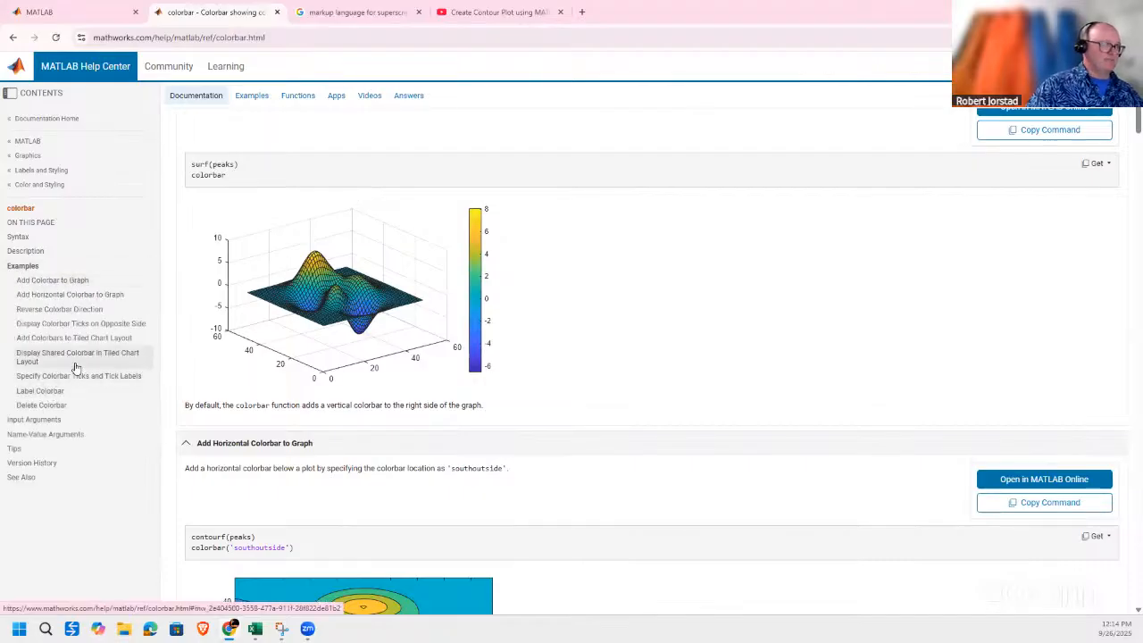
click(371, 18)
click(391, 358)
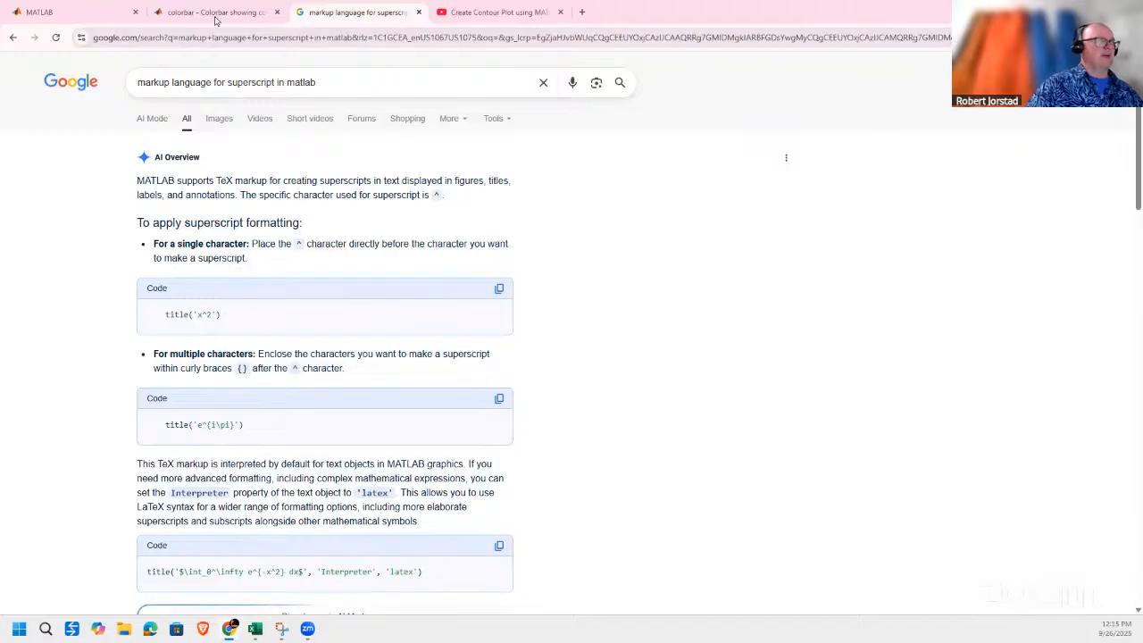
click(46, 16)
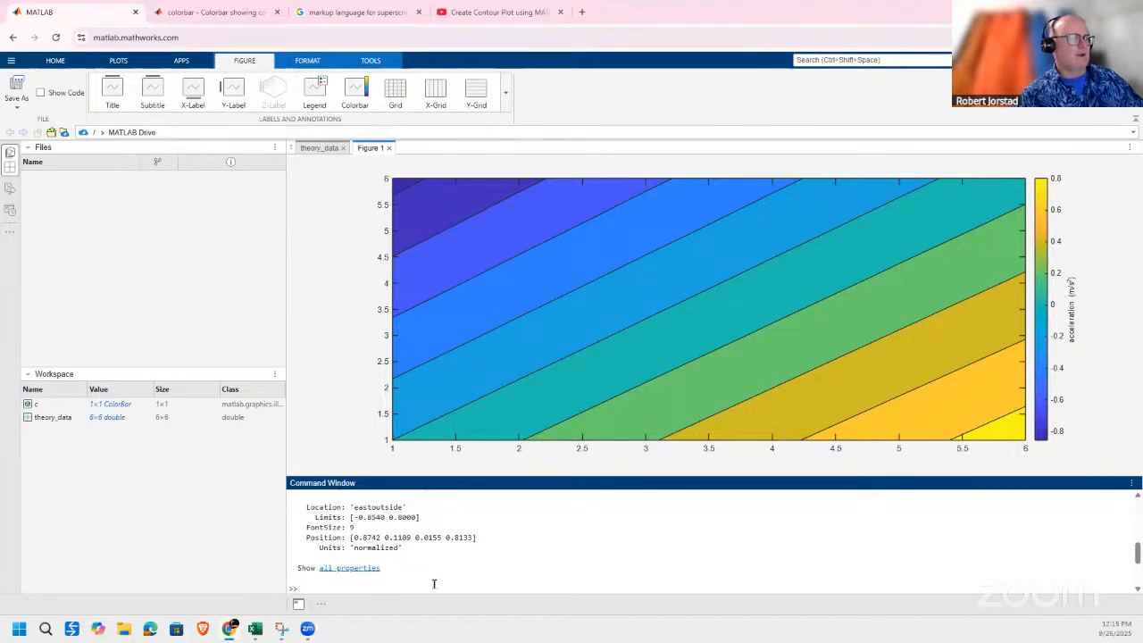
Add the x-axis label "Hanging Mass (grams)" to the contour plot.
click(193, 96)
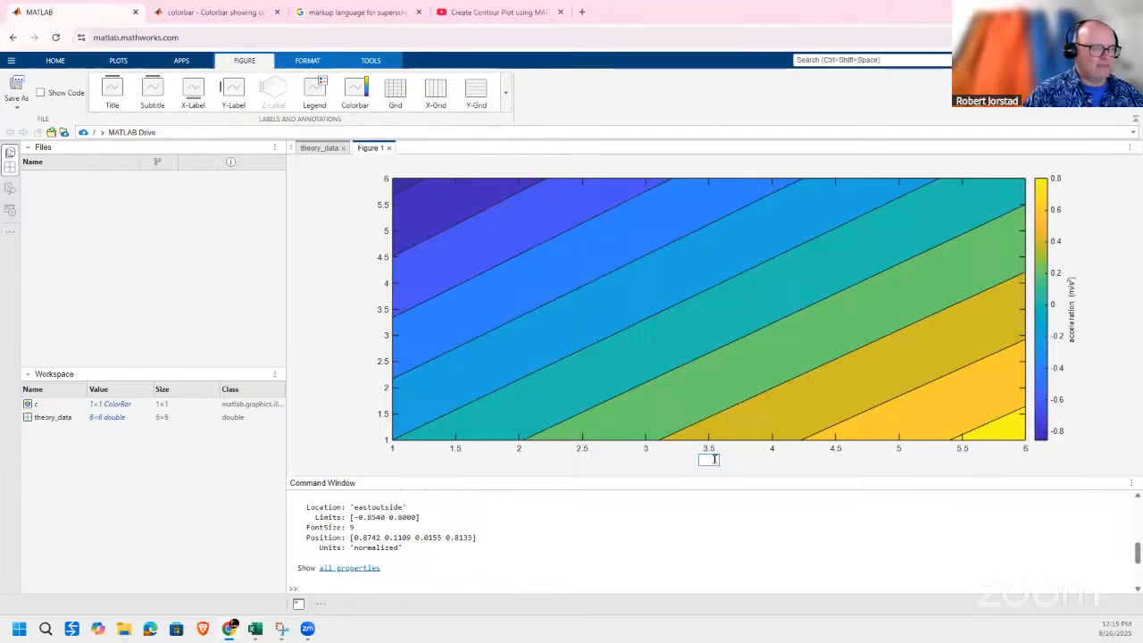
text(Hanging Mas)
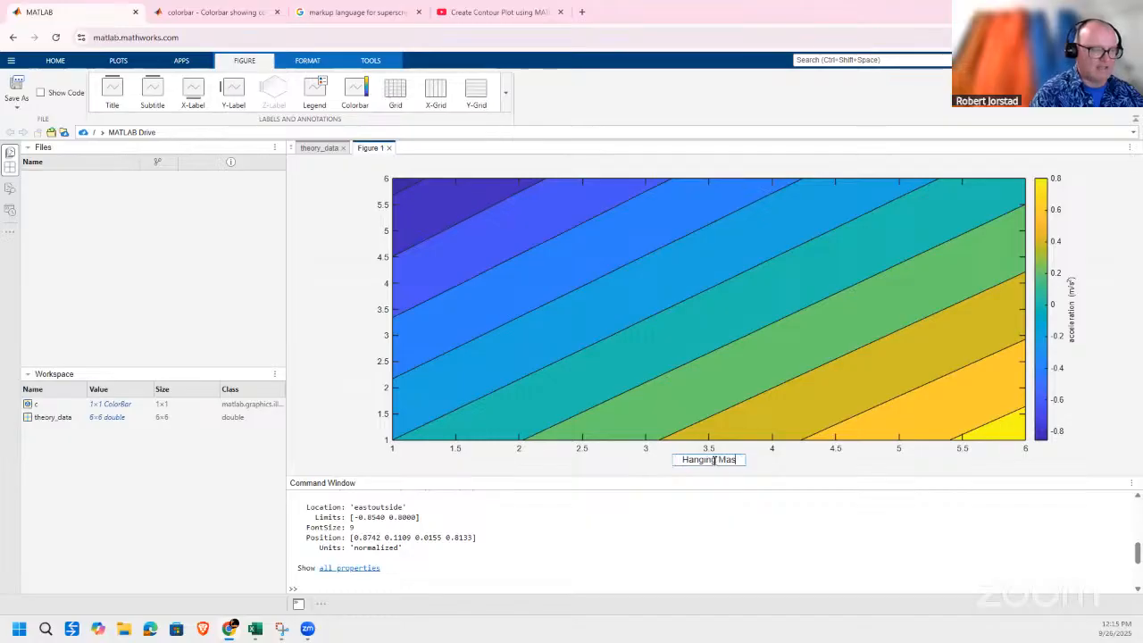
text(s (grams))
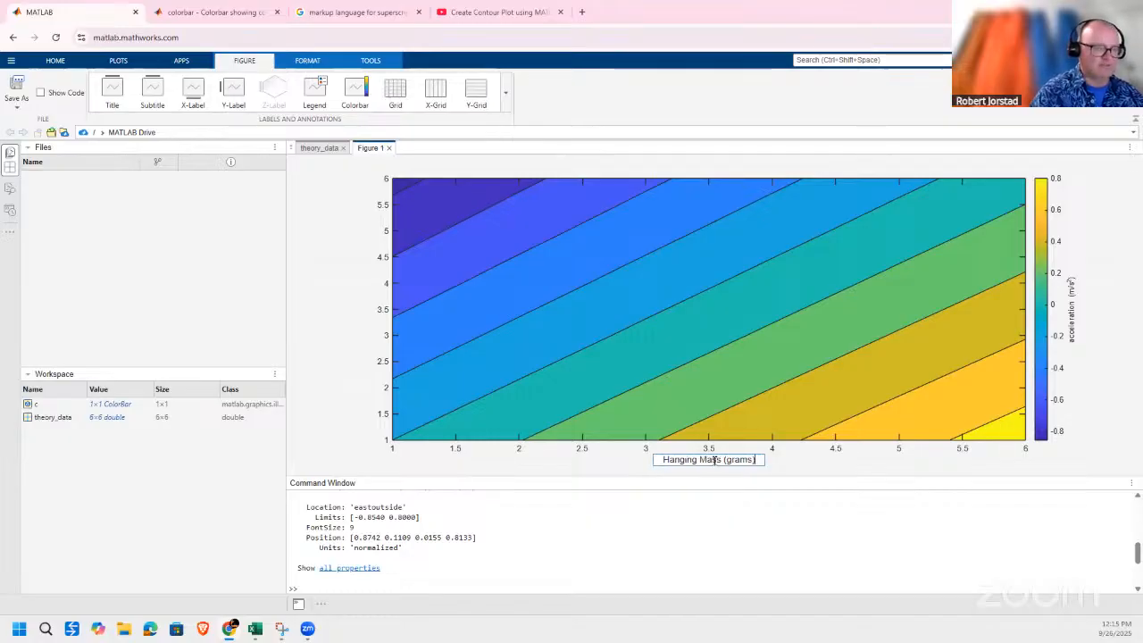
drag(720, 460, 663, 461)
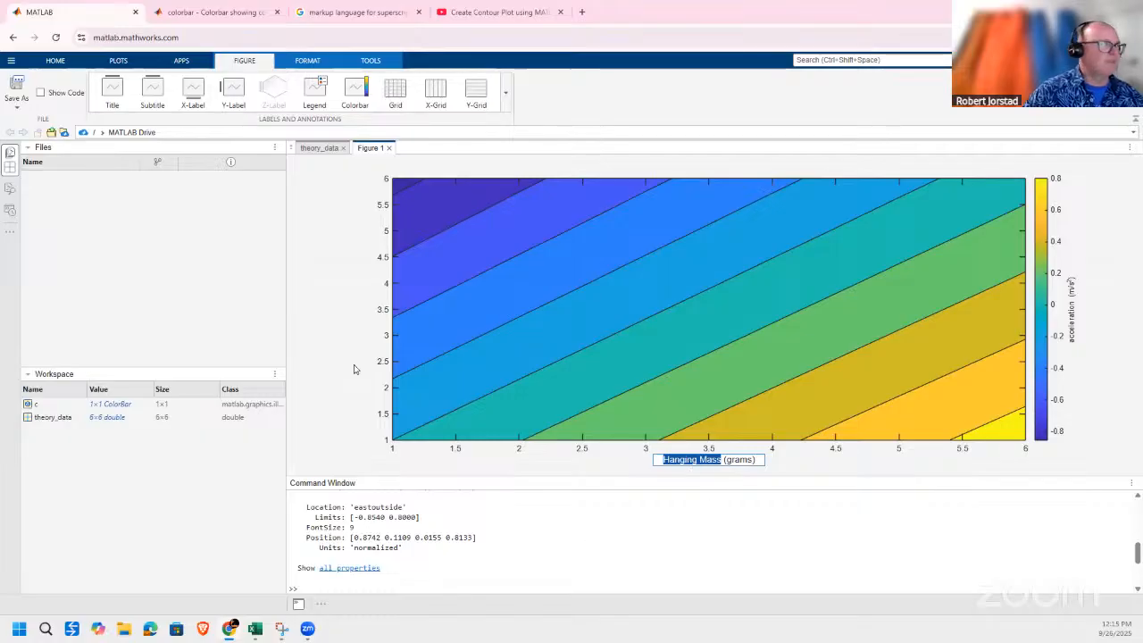
Add the y-axis label "Incline Angle (degrees)" to the contour plot.
click(233, 94)
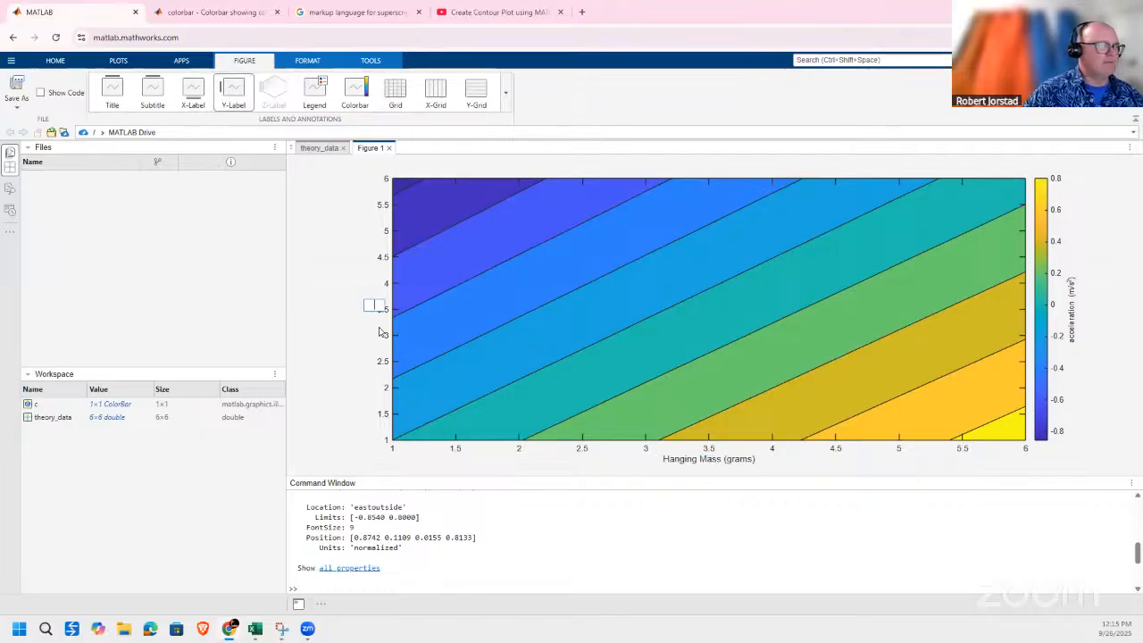
text(Incli)
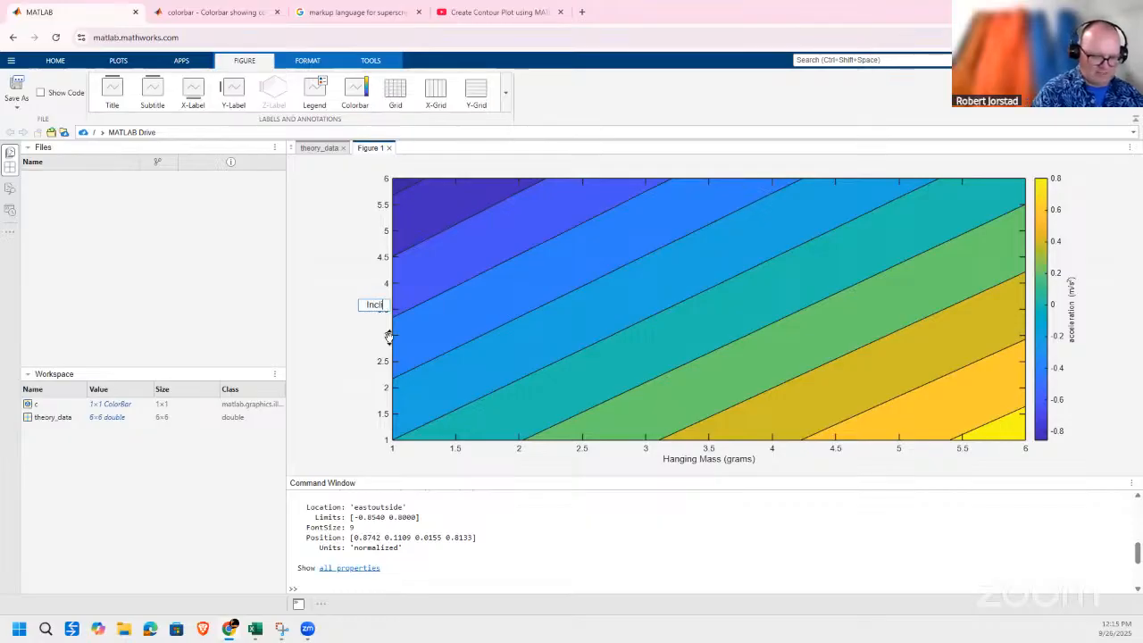
text(ne Angle (degrees)
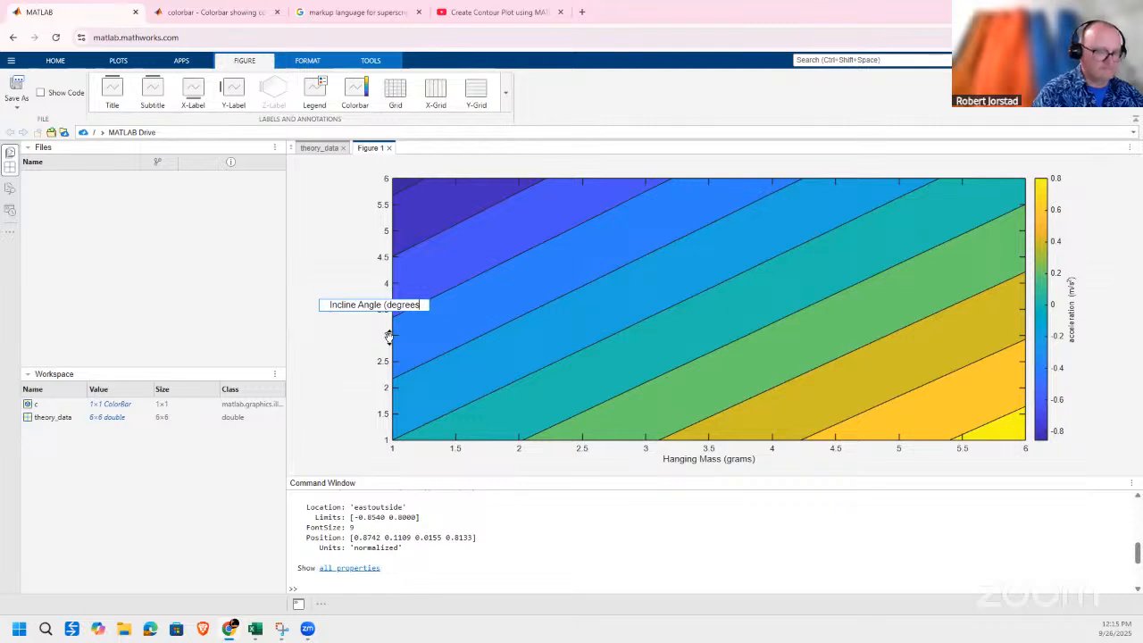
text())
click(389, 336)
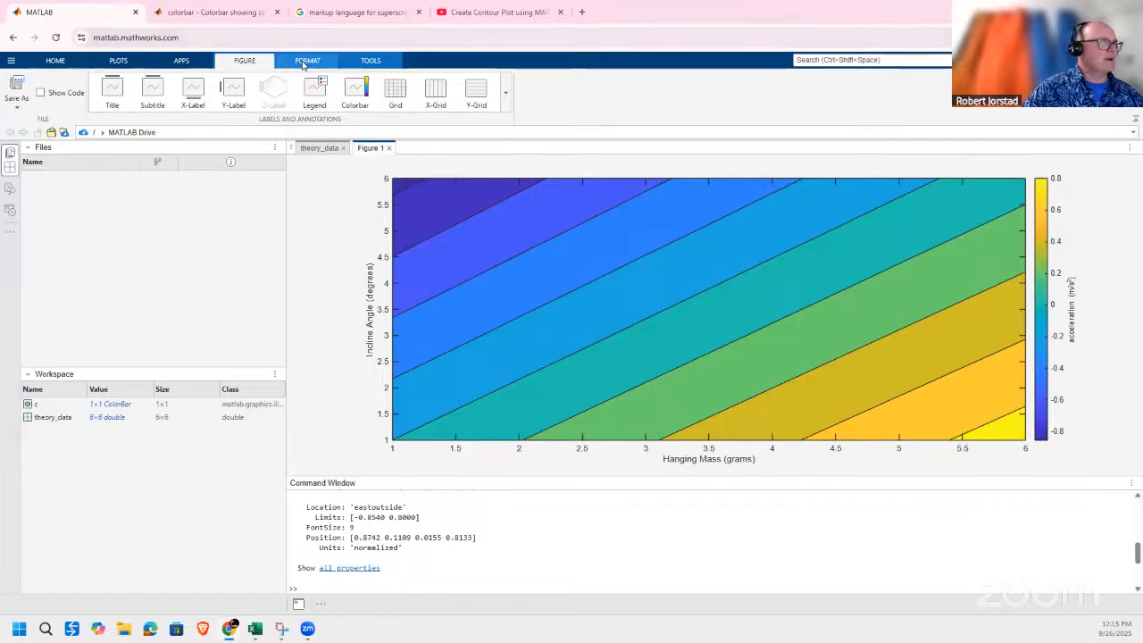
Enable plot editing and set the axes font to Times New Roman at size 18 in the full axes properties.
click(306, 61)
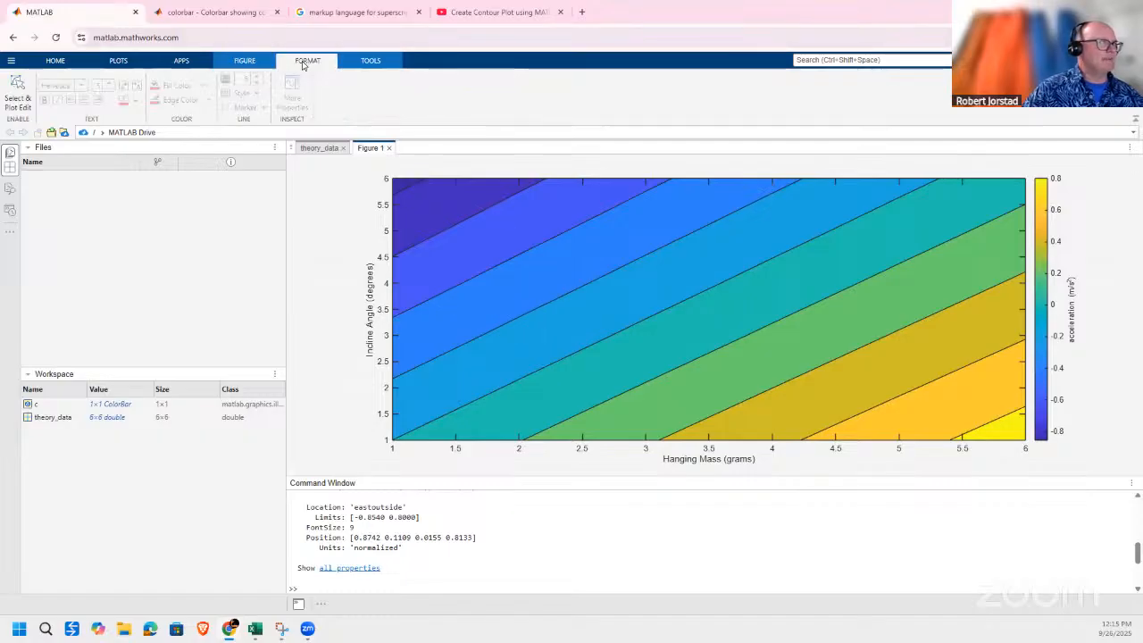
click(19, 100)
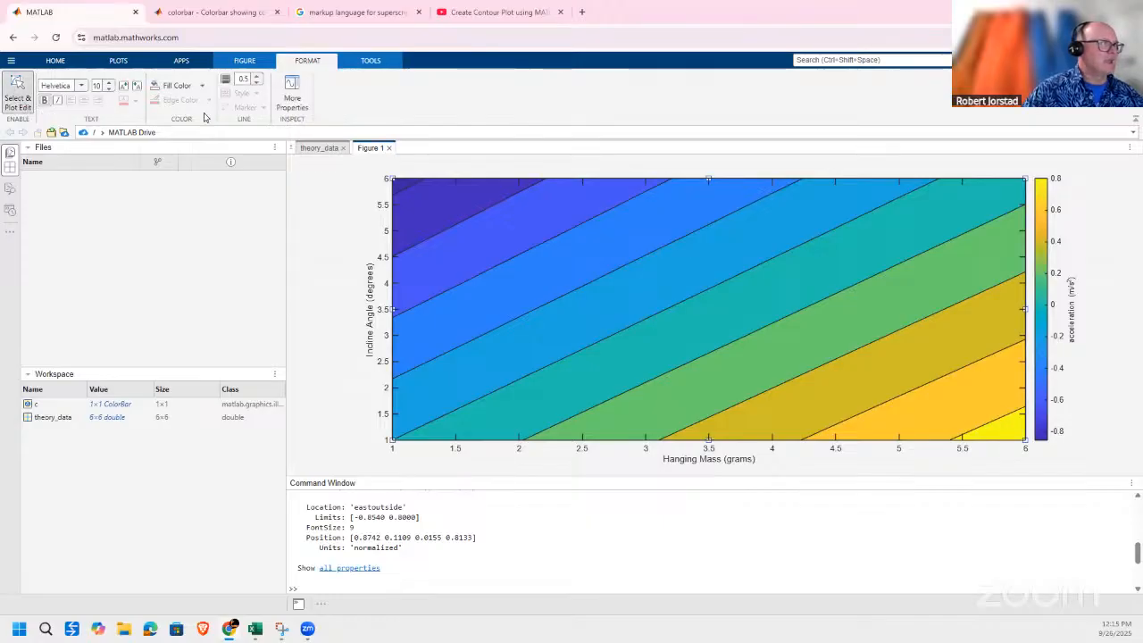
click(302, 101)
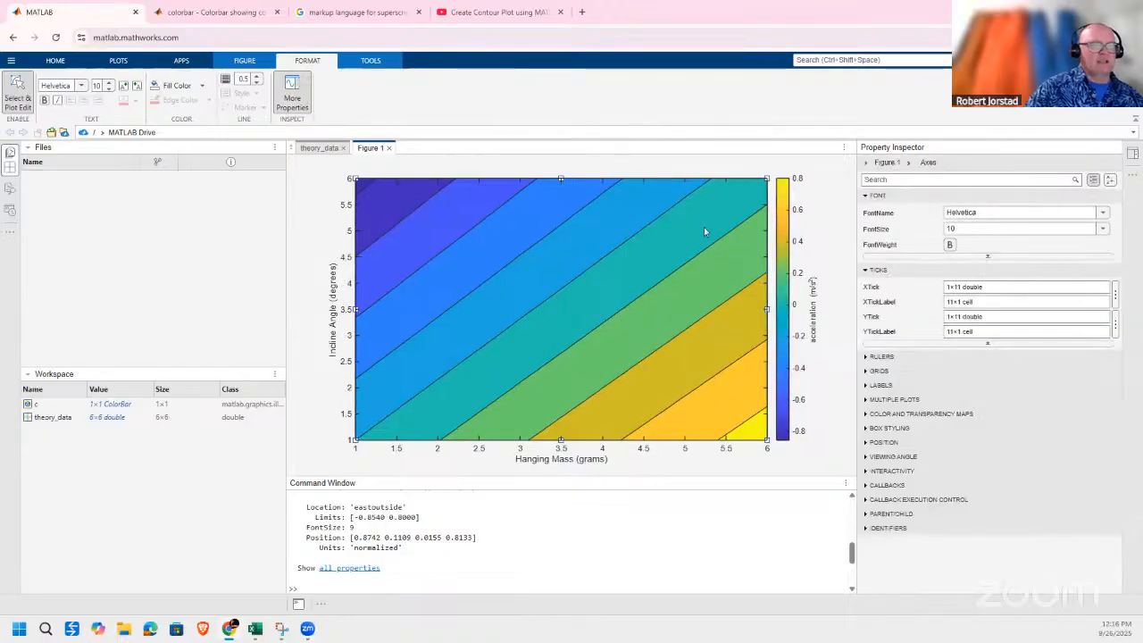
click(1103, 214)
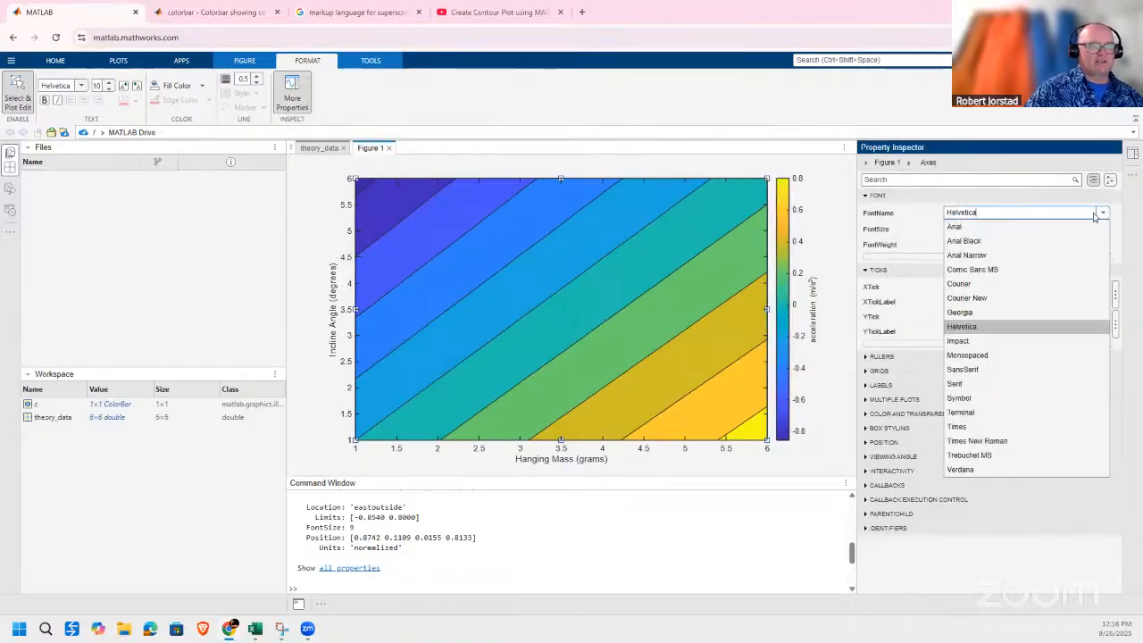
click(996, 451)
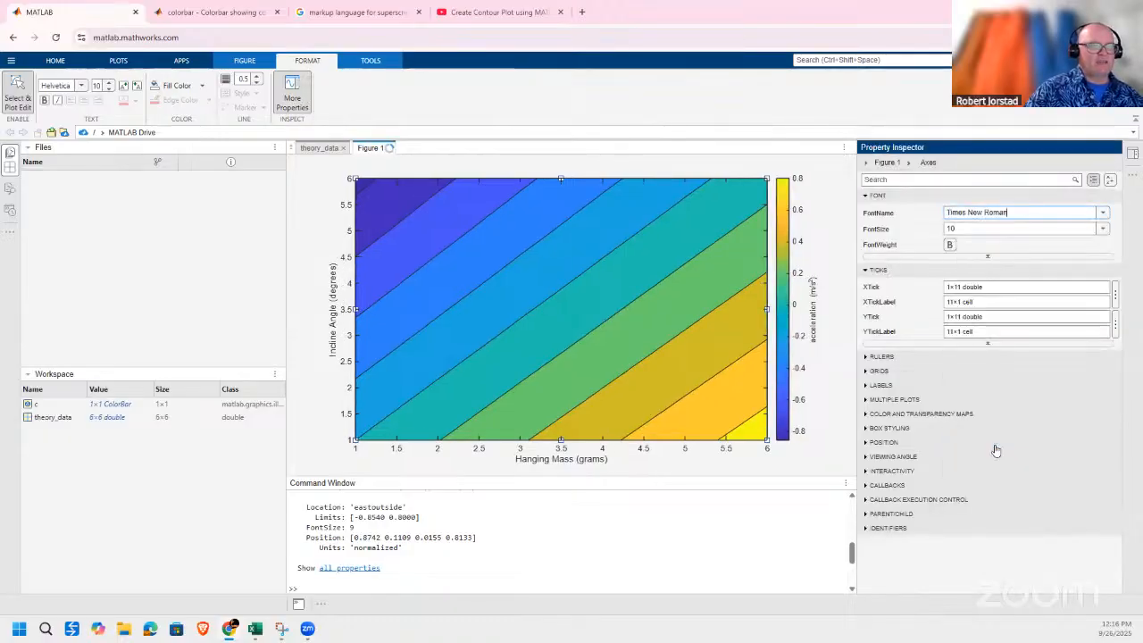
click(1102, 229)
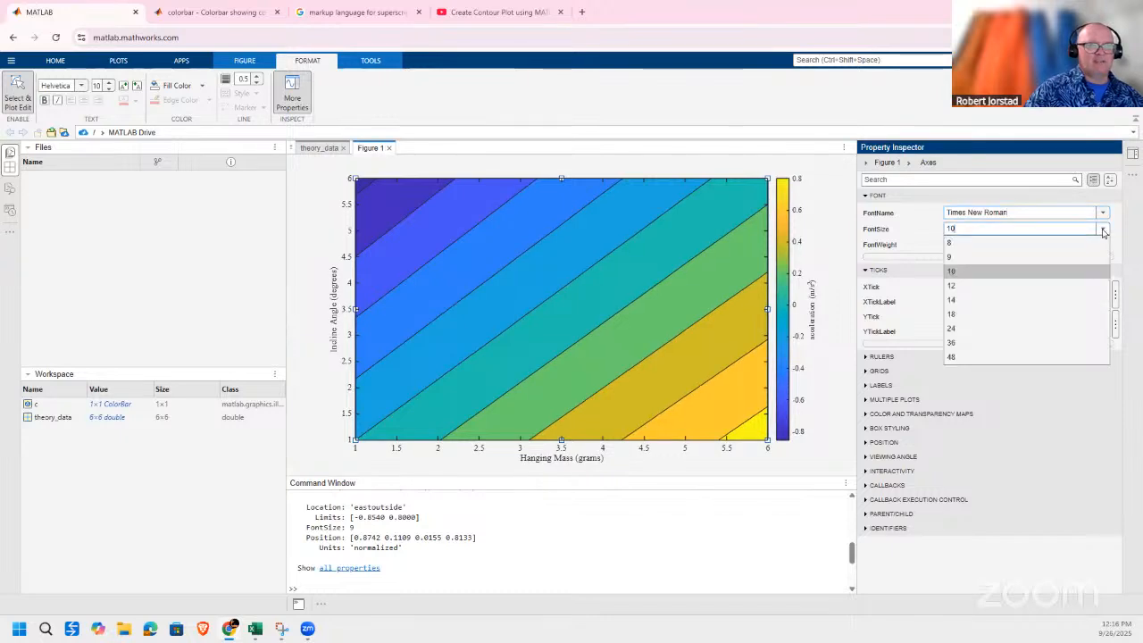
click(1009, 315)
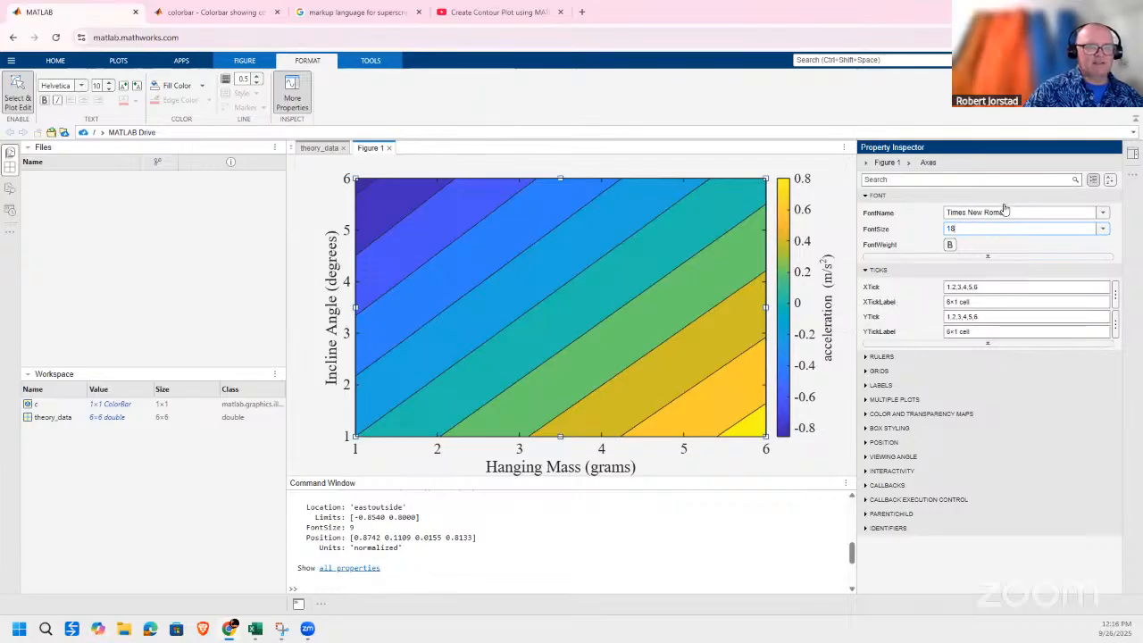
Relabel the x-axis ticks 1, 2 and 3 as 0.0, 4.0 and 8.0.
click(1115, 298)
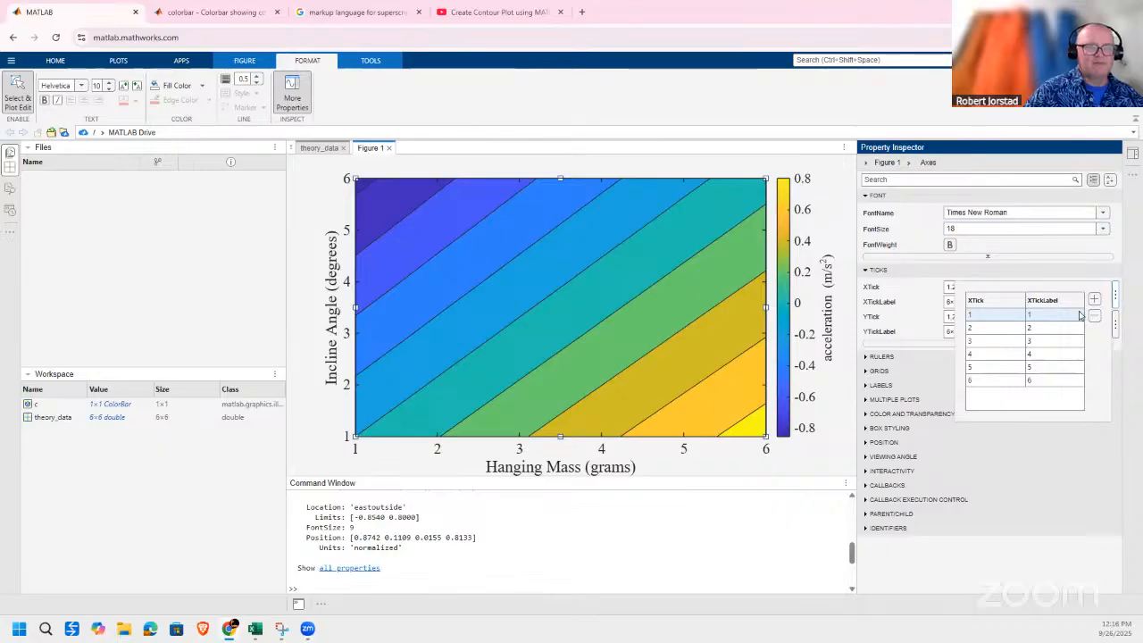
click(1050, 318)
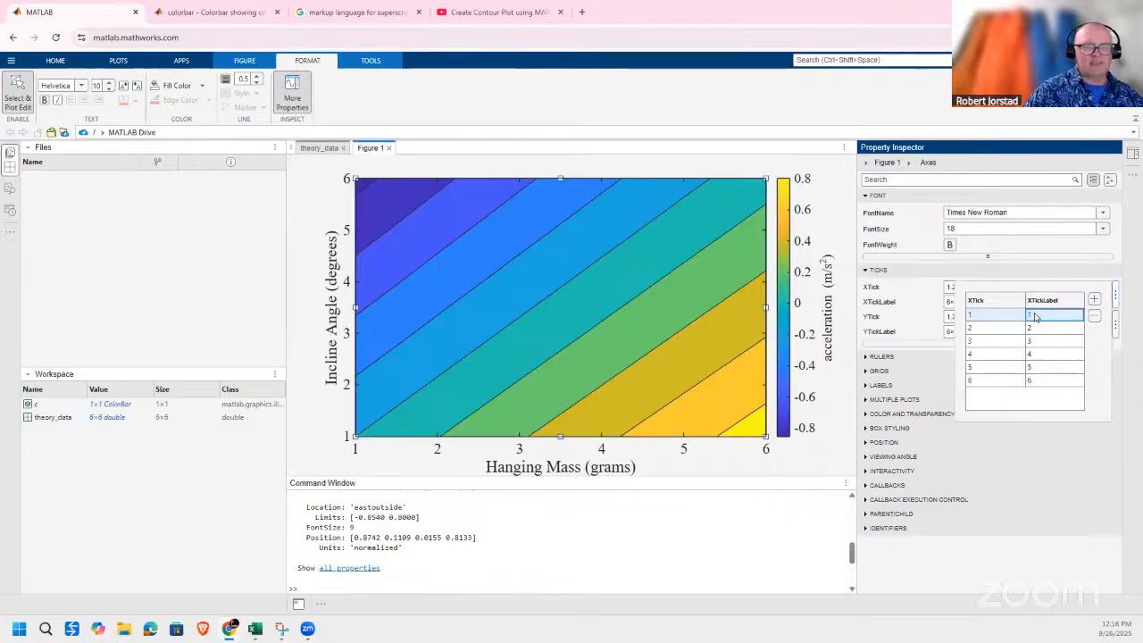
double_click(1035, 316)
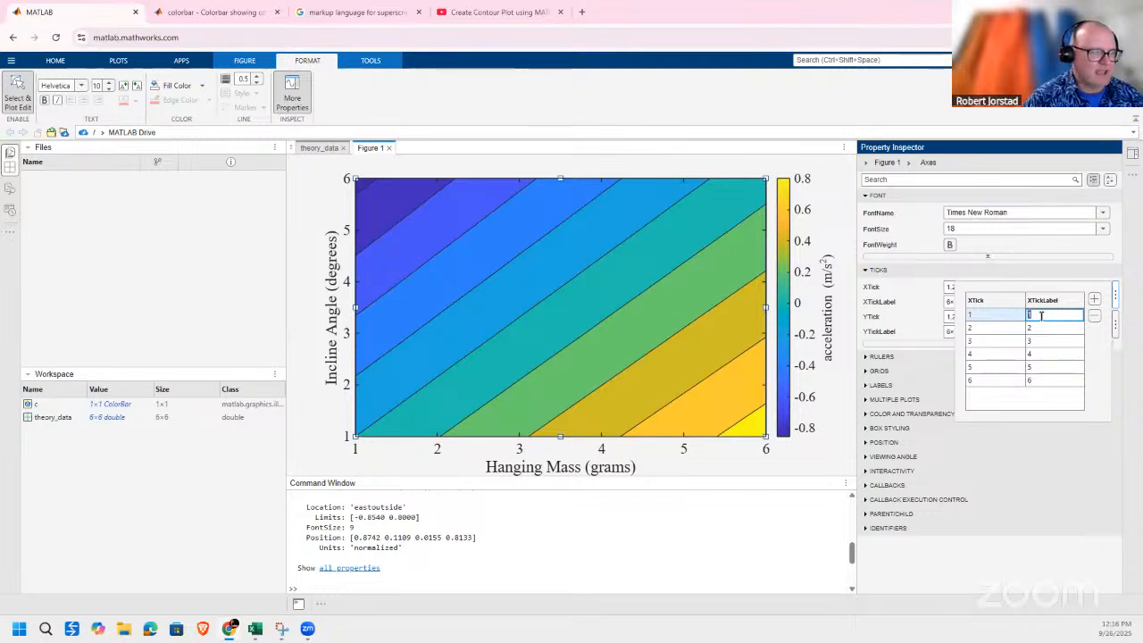
text(0)
click(1058, 330)
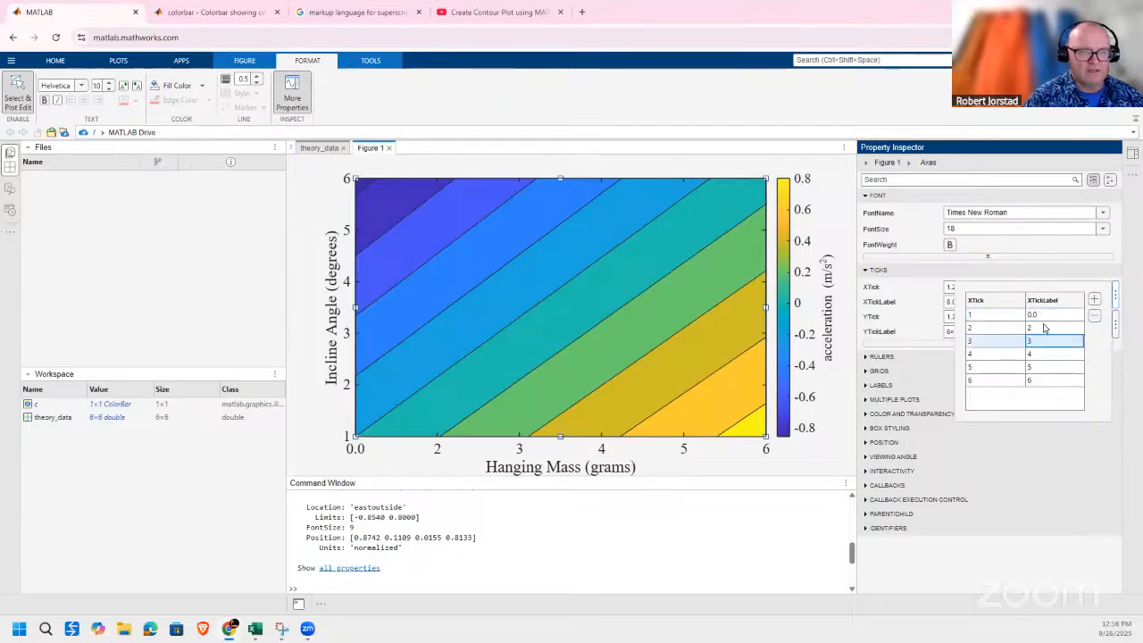
text(4.0)
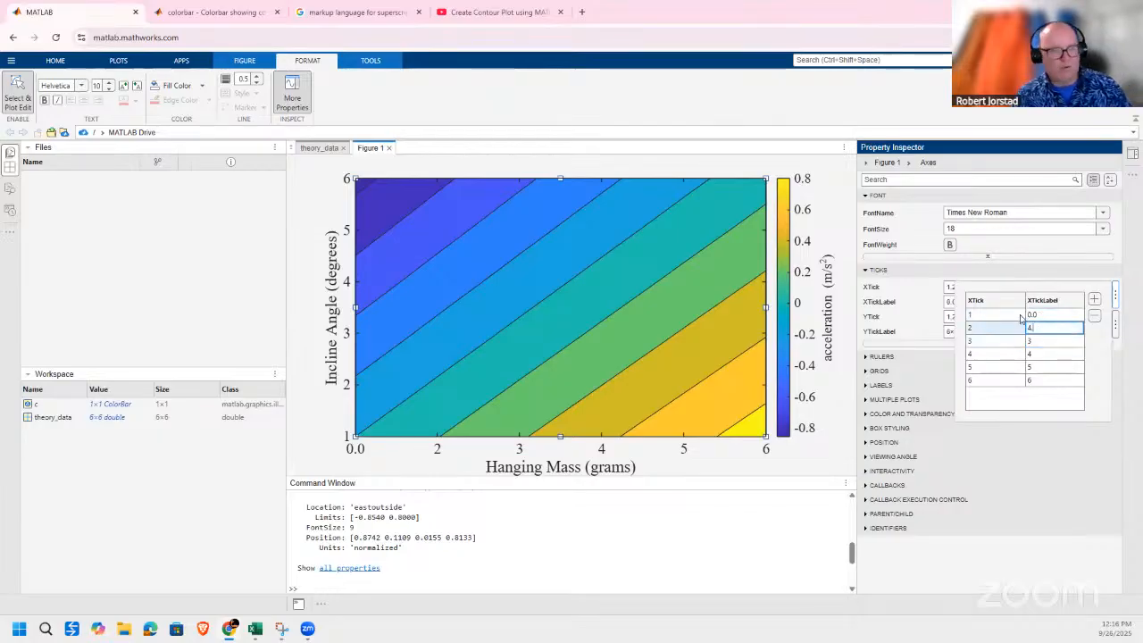
click(1038, 342)
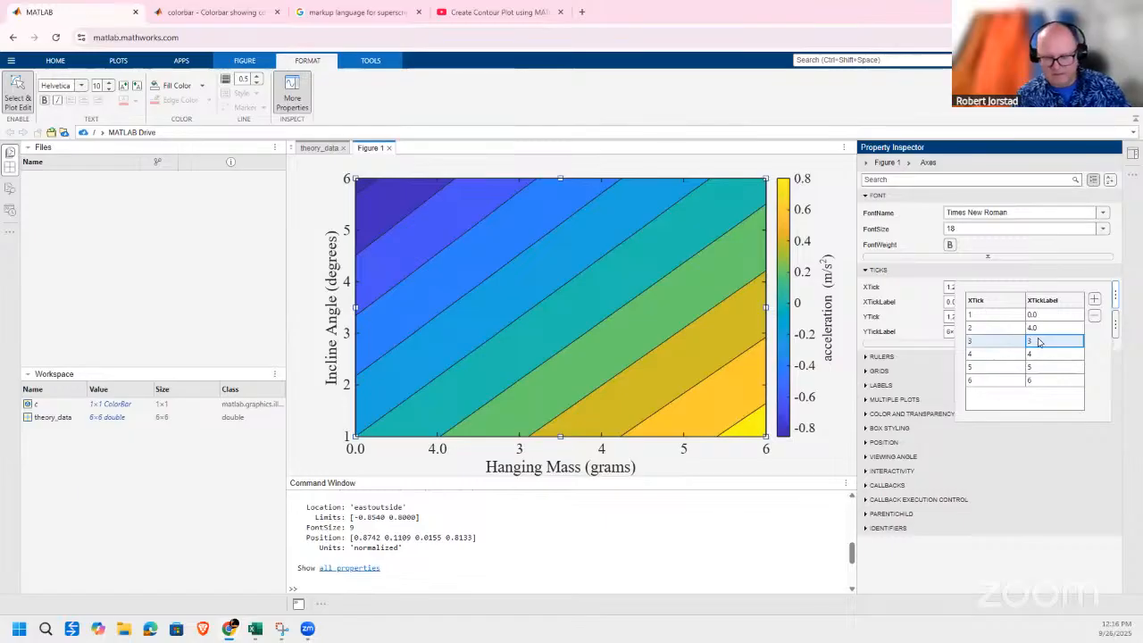
text(8.0)
Relabel the x-axis ticks 4, 5 and 6 as 12.0, 16.0 and 20.0.
click(1042, 355)
text(12.0)
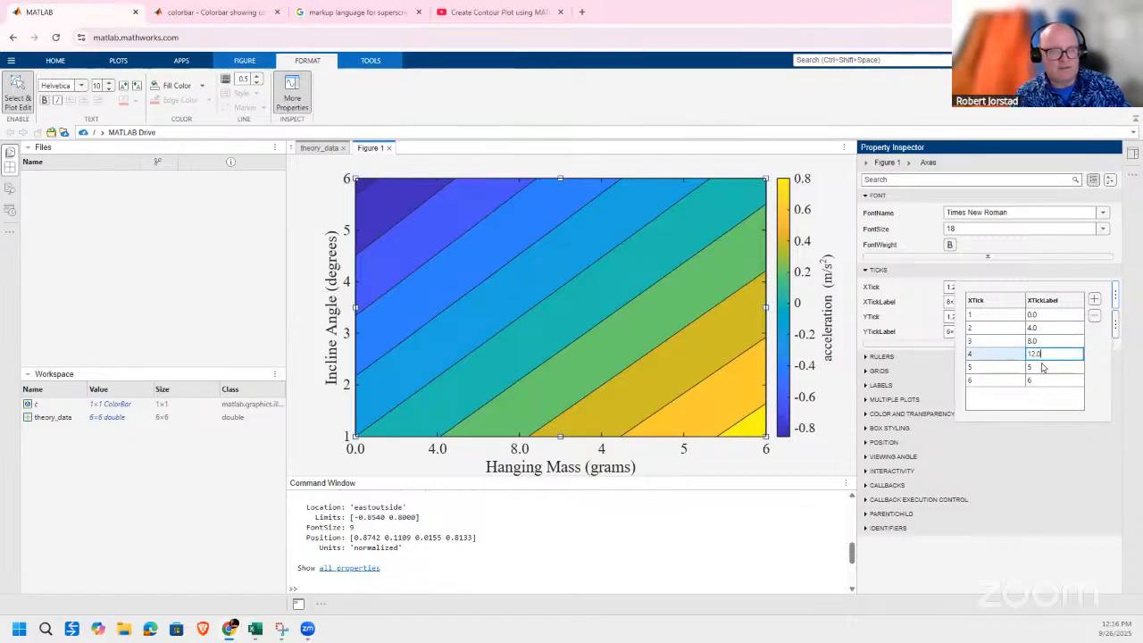
click(1043, 371)
click(1044, 367)
text(16.0)
click(1042, 380)
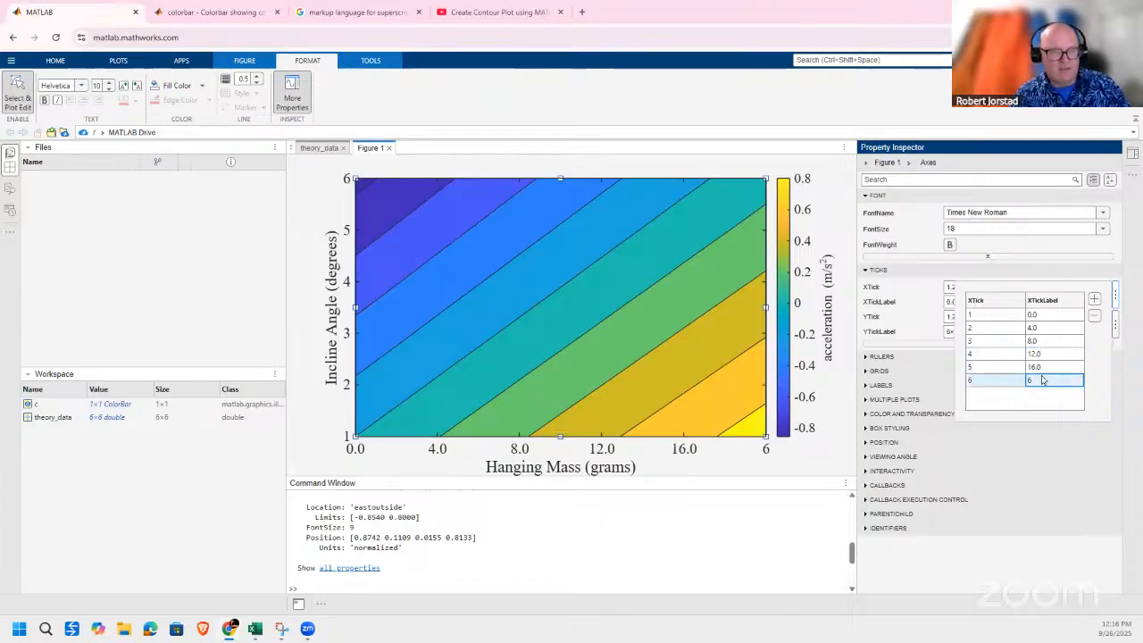
text(20.)
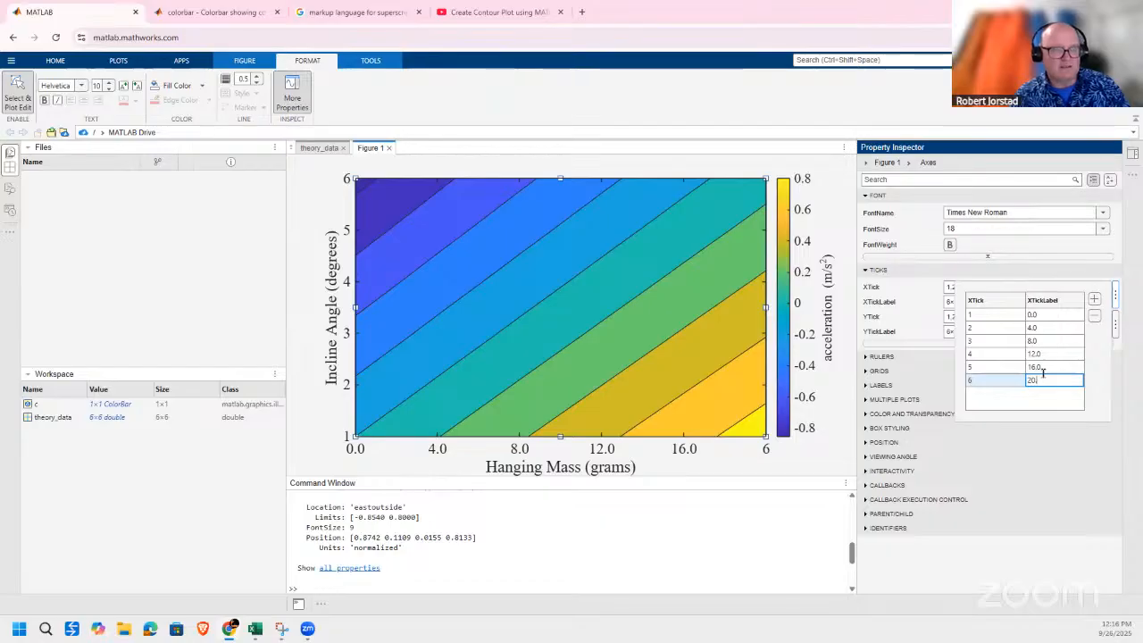
text(0)
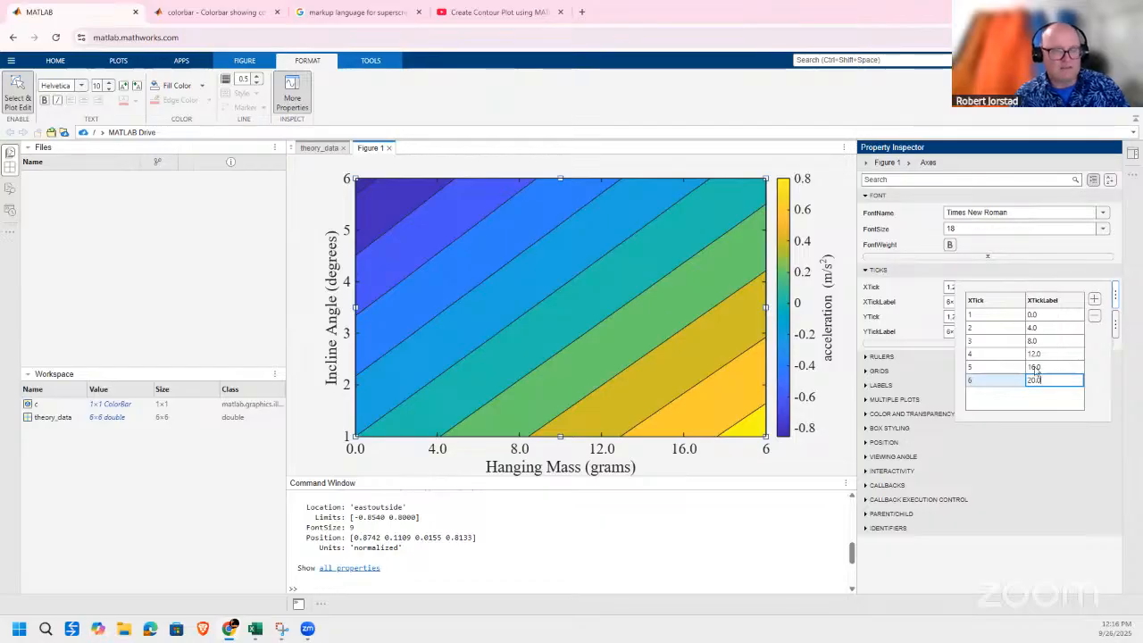
click(892, 335)
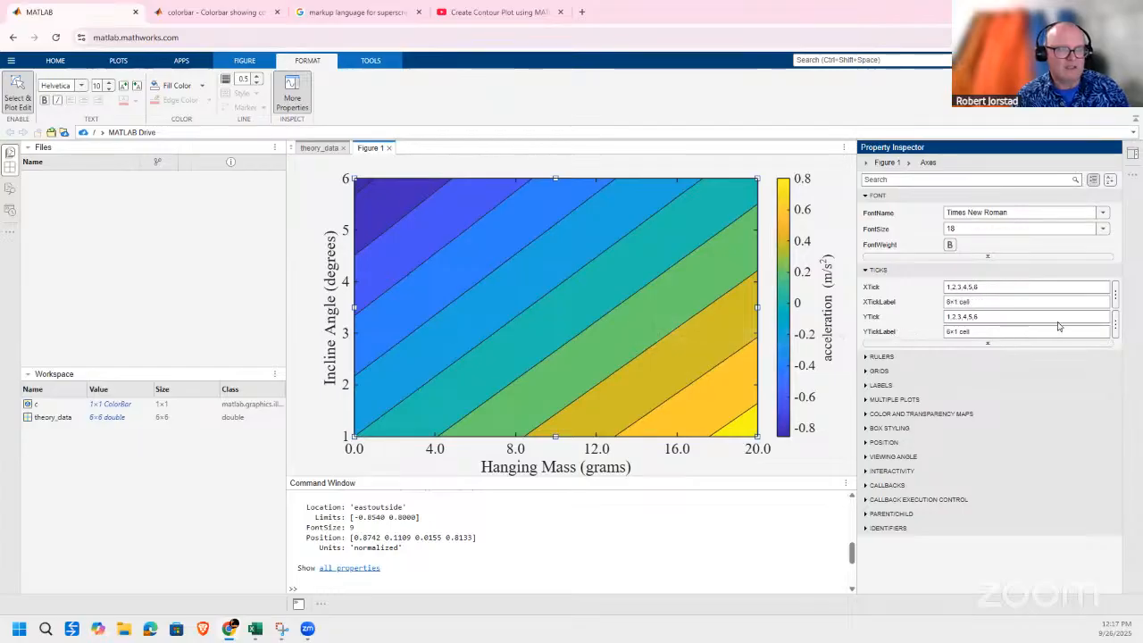
Relabel the y-axis ticks 1, 2 and 3 as 0.0, 1.0 and 2.0.
click(1115, 325)
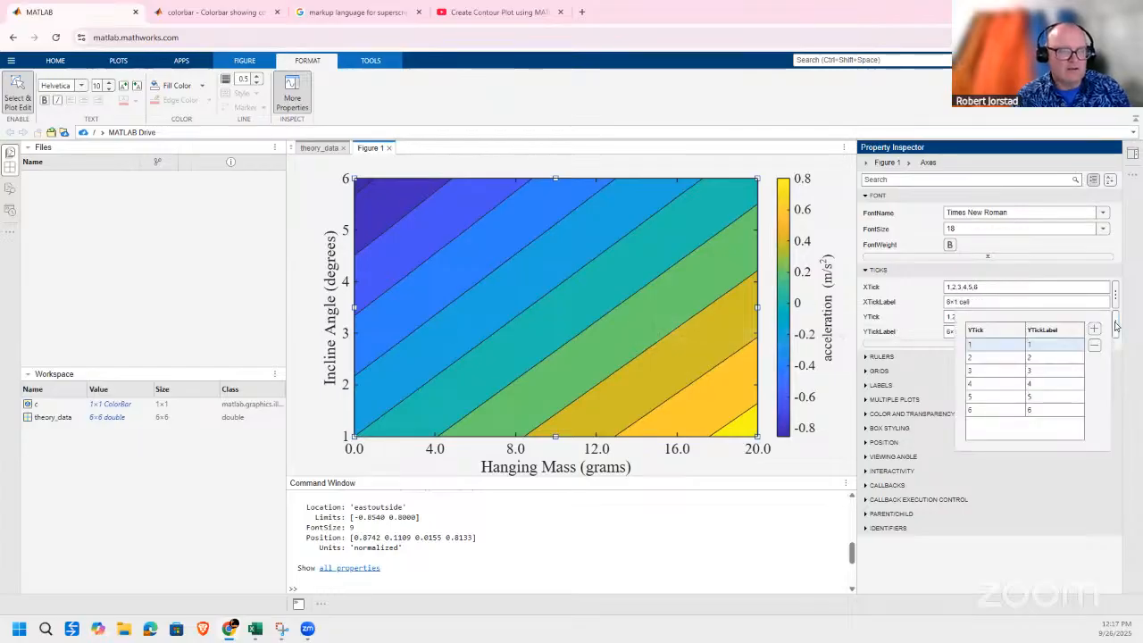
click(1049, 346)
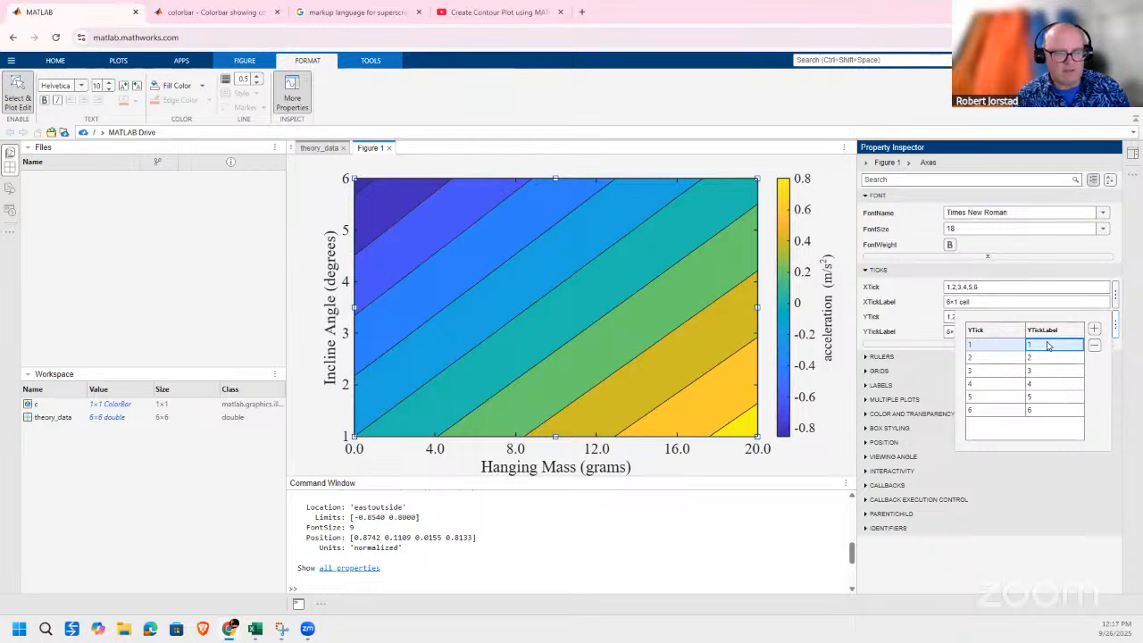
text(0.0)
key(Return)
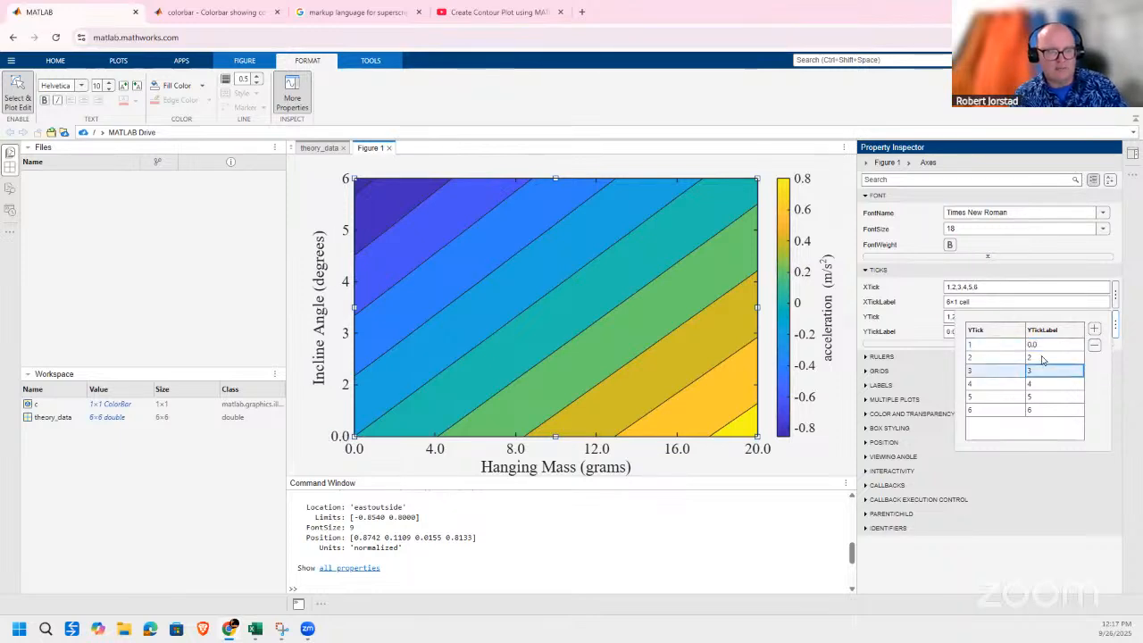
click(1041, 358)
double_click(1041, 356)
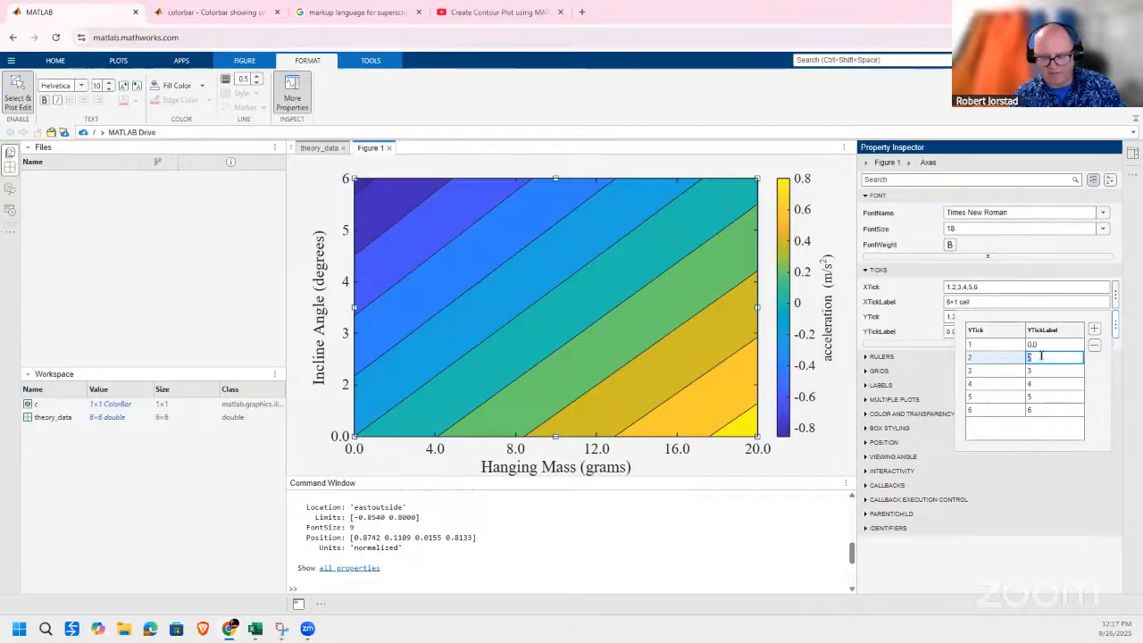
text(1.0)
key(Return)
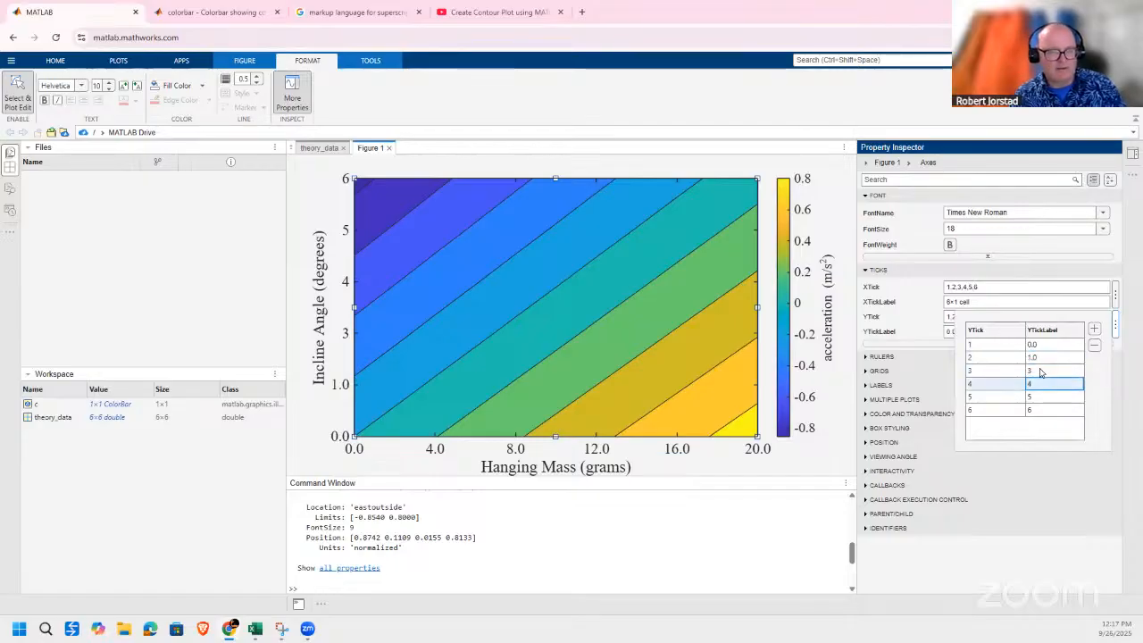
double_click(1040, 371)
text(2.0)
key(Return)
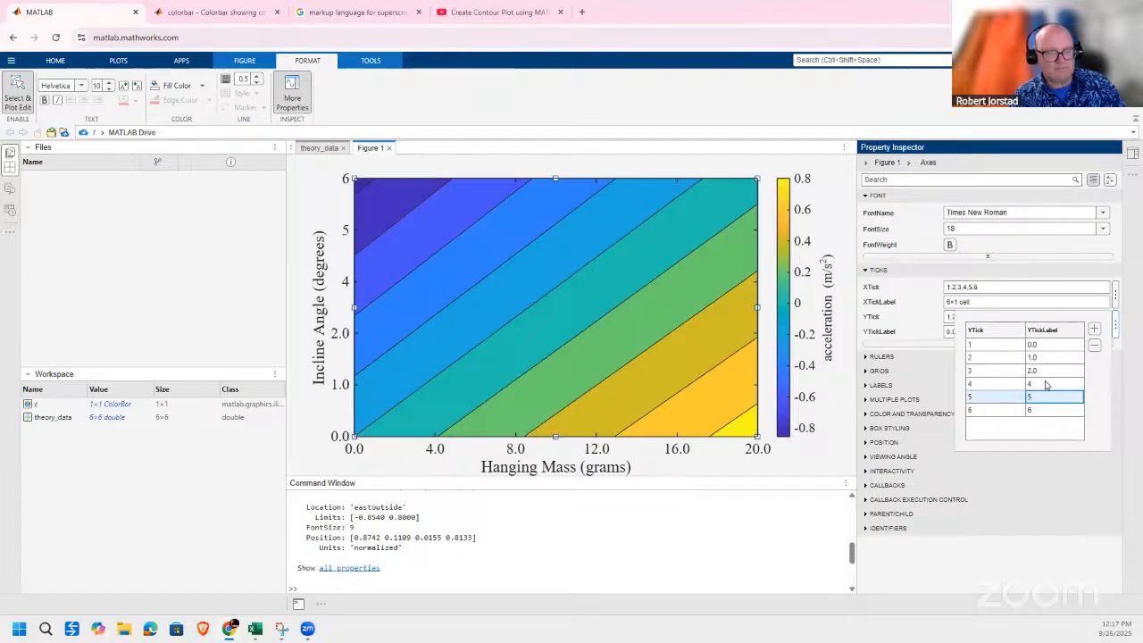
Relabel the y-axis ticks 4, 5 and 6 as 3.0, 4.0 and 5.0.
click(1047, 384)
text(3.0)
key(Return)
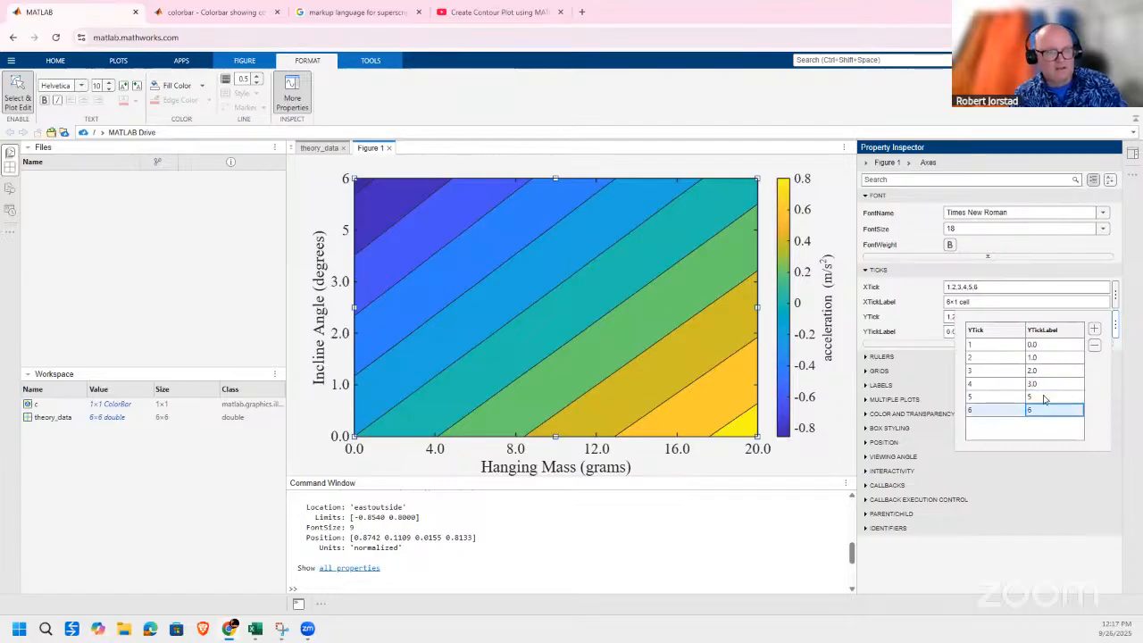
double_click(1043, 396)
text(4.0)
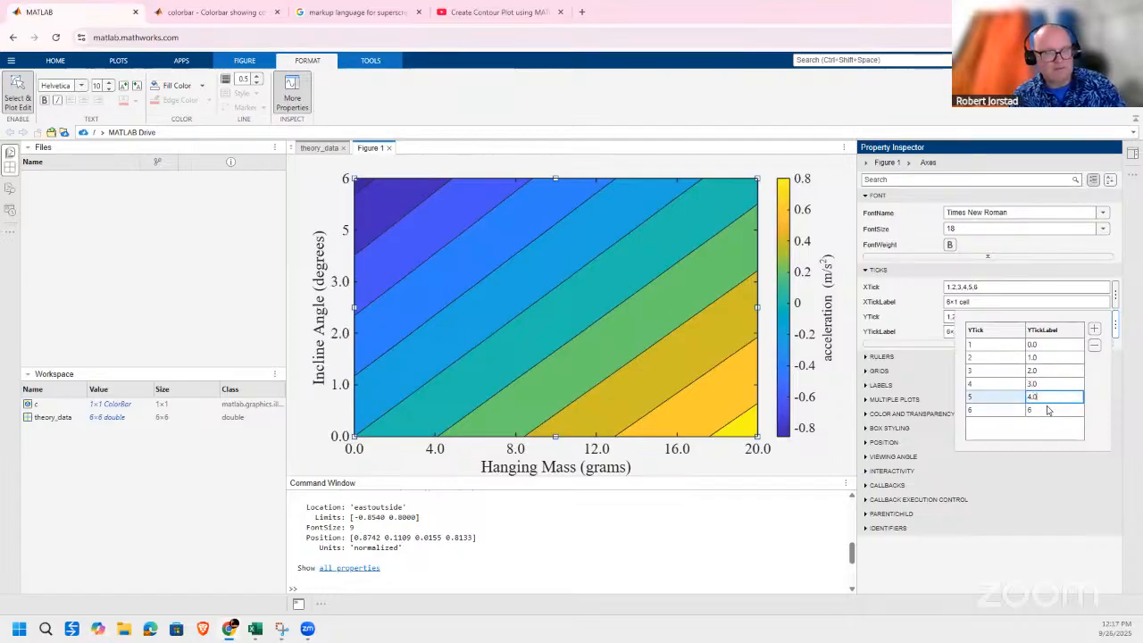
key(Return)
click(1047, 408)
text(5.0)
key(Return)
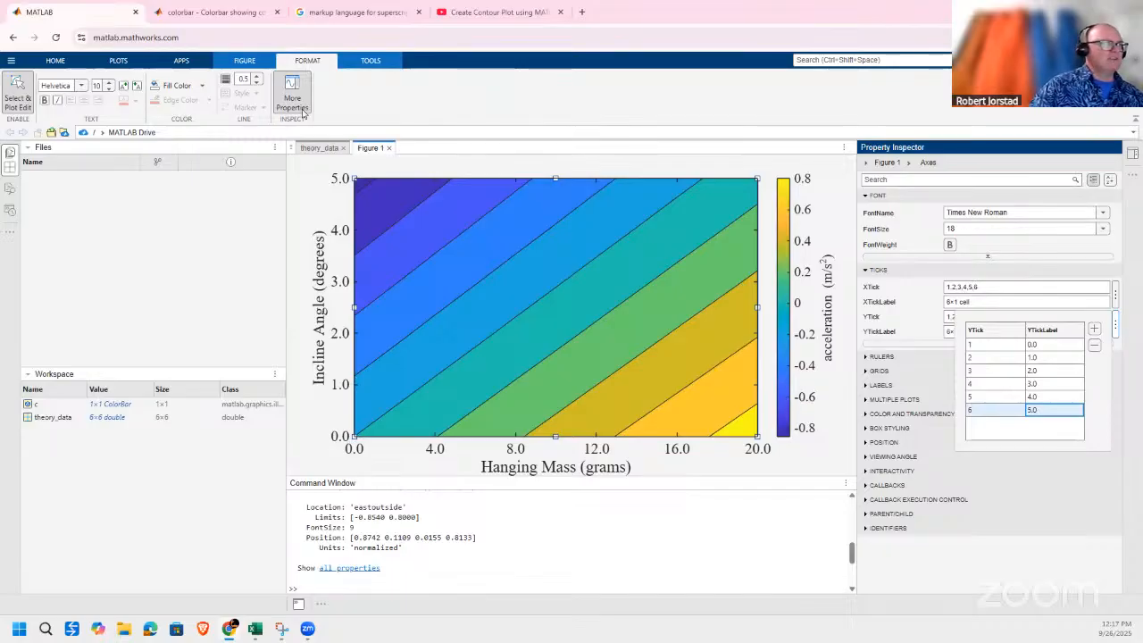
Change the contour plot's colormap to Turbo in the Colormap Editor.
click(371, 61)
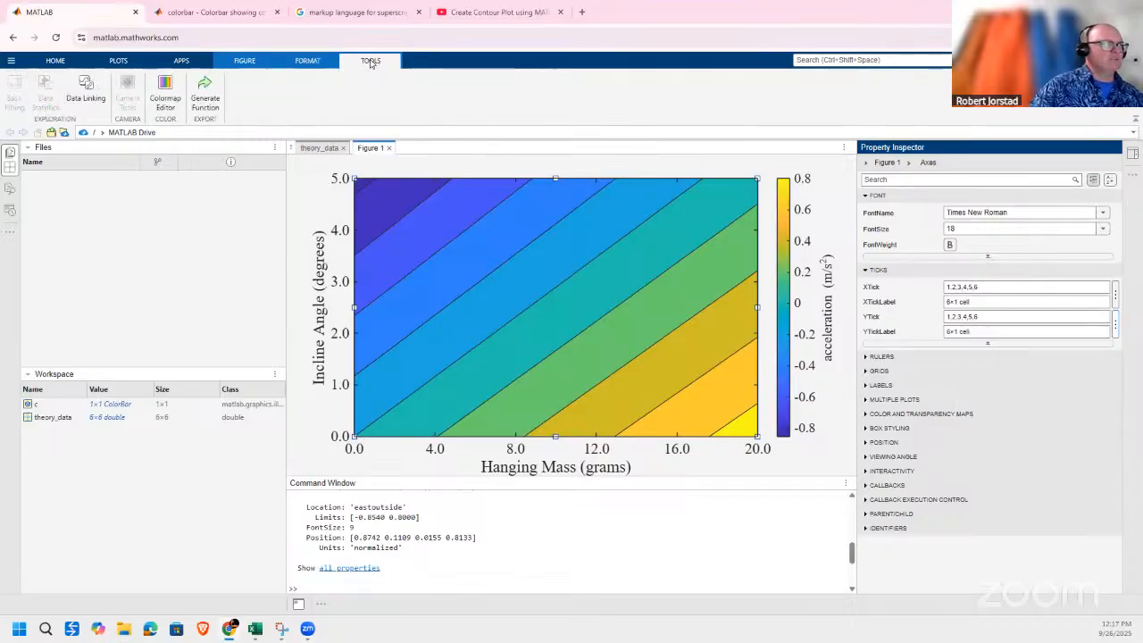
click(164, 99)
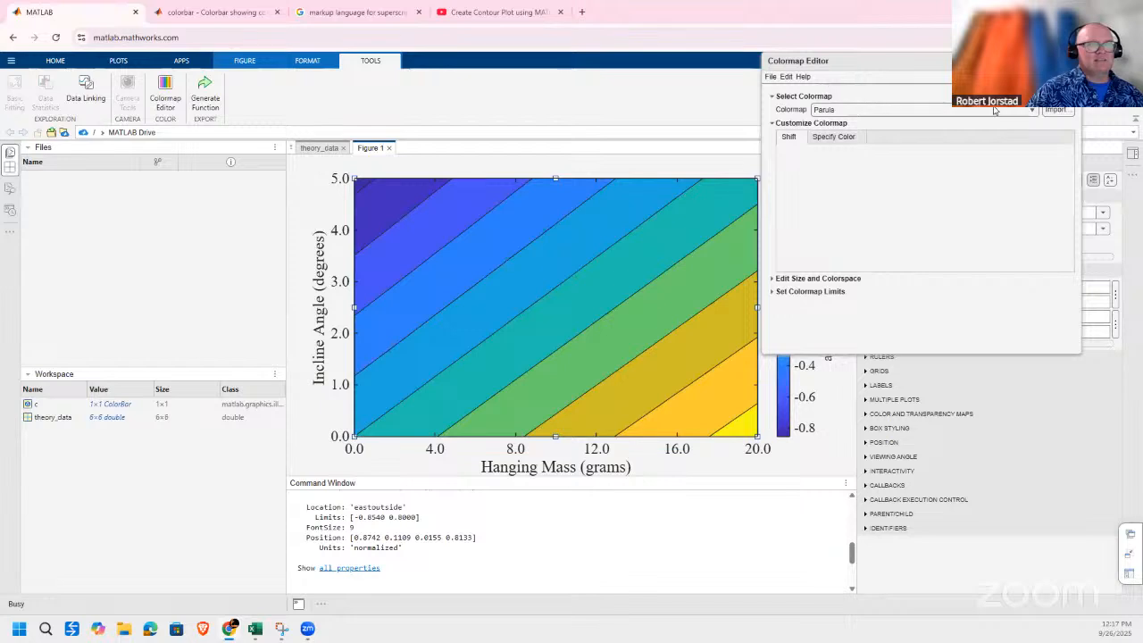
click(1032, 110)
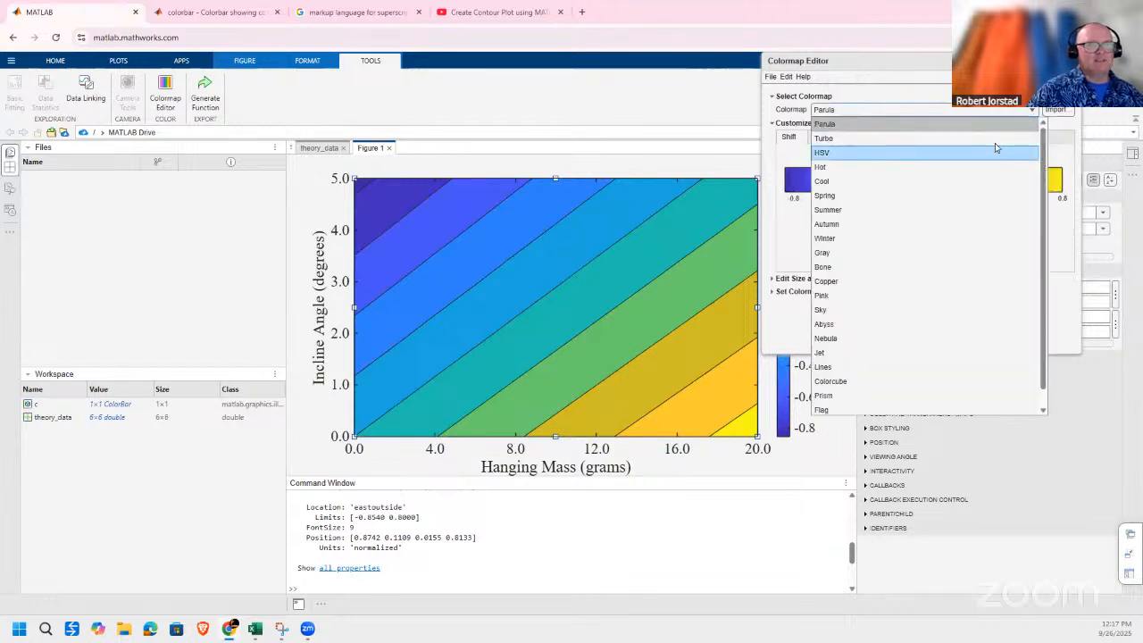
click(997, 140)
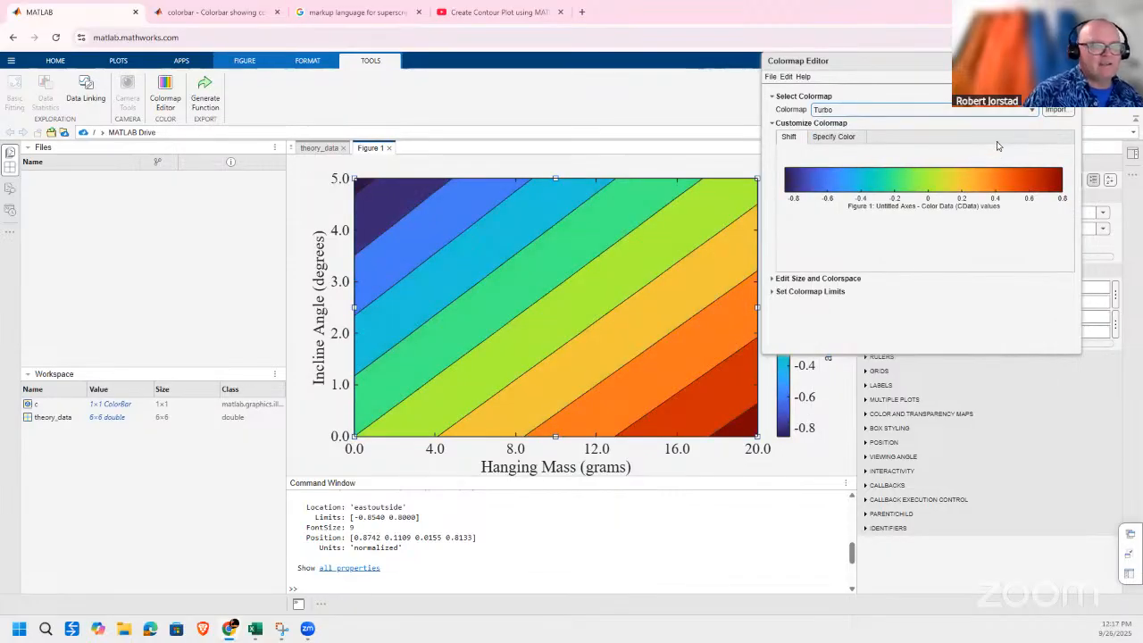
Set the colormap limits to a minimum of -1 and a maximum of 1, and close the Colormap Editor.
click(822, 292)
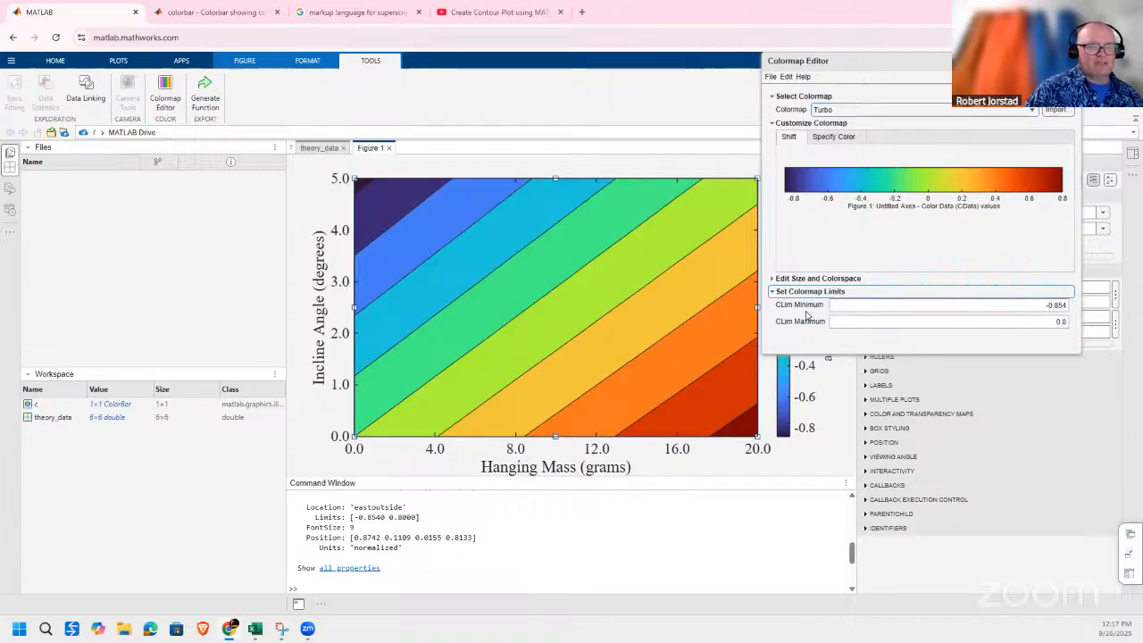
double_click(1069, 307)
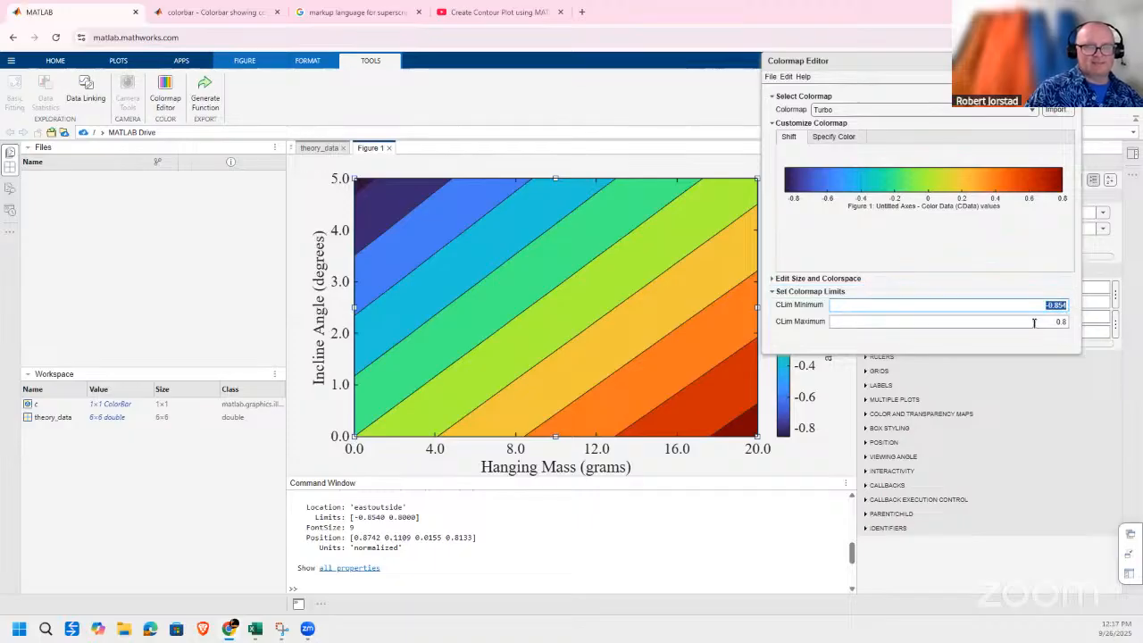
text(-)
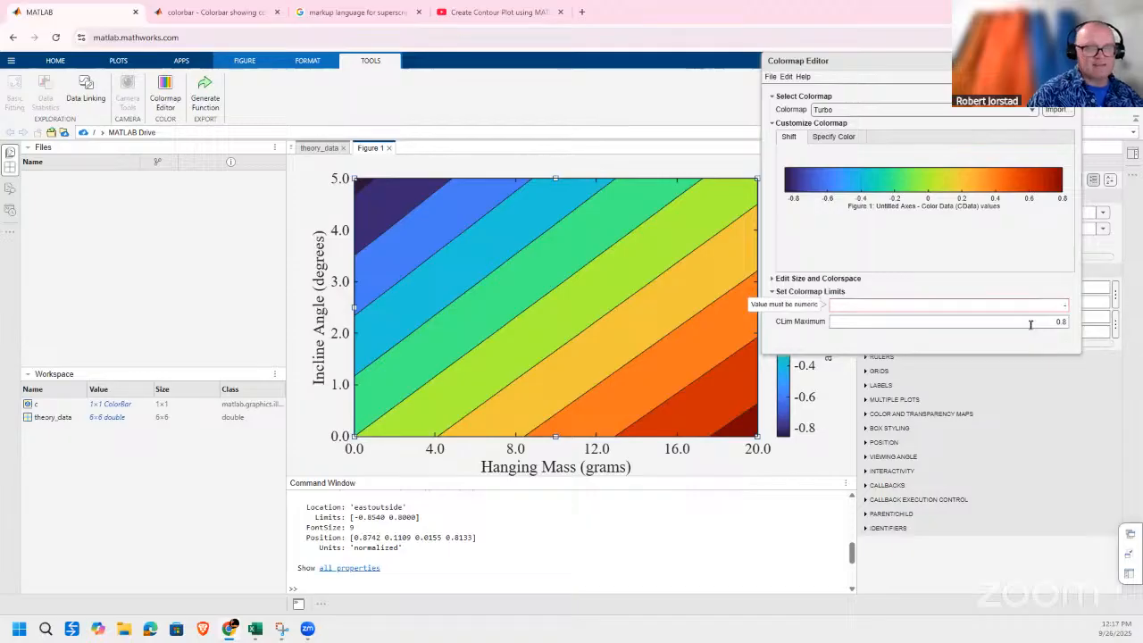
text(1)
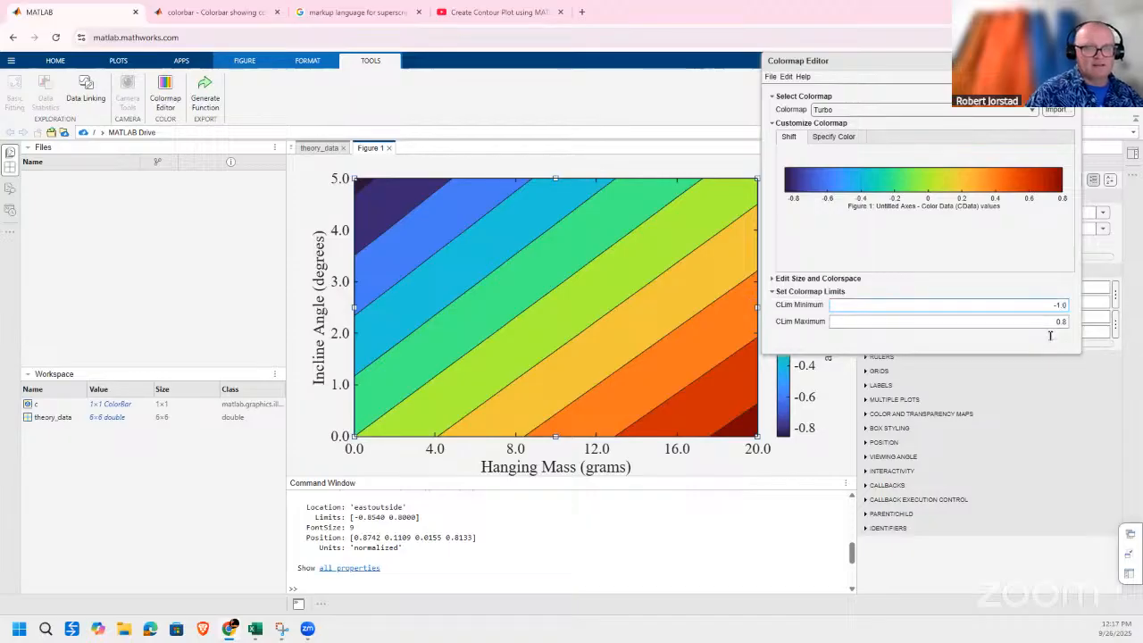
drag(1057, 322, 1071, 322)
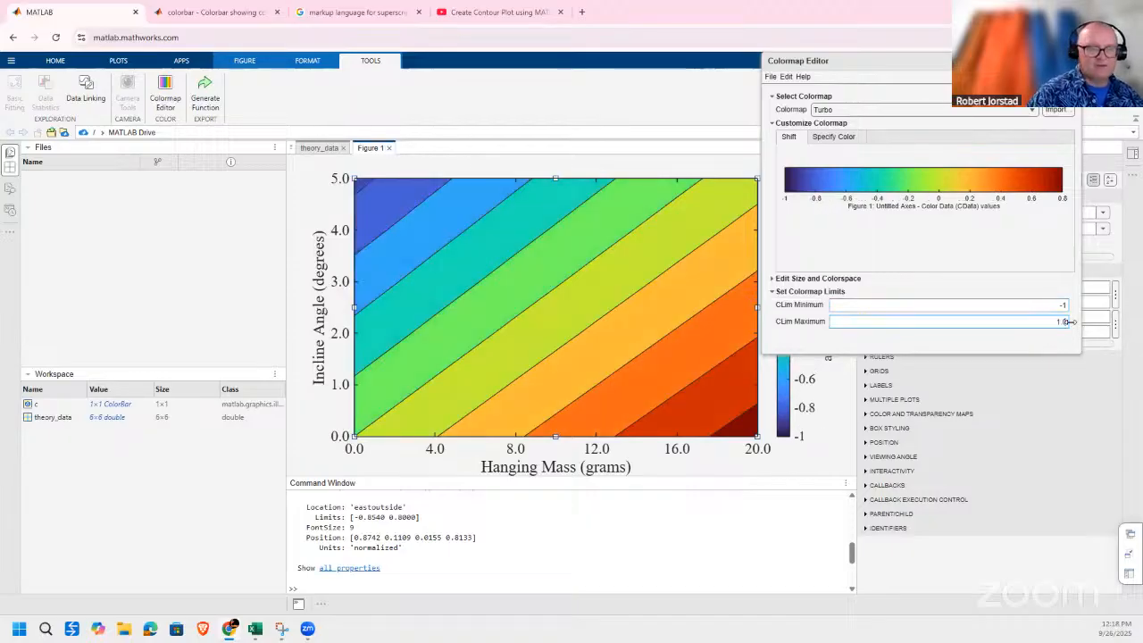
click(980, 305)
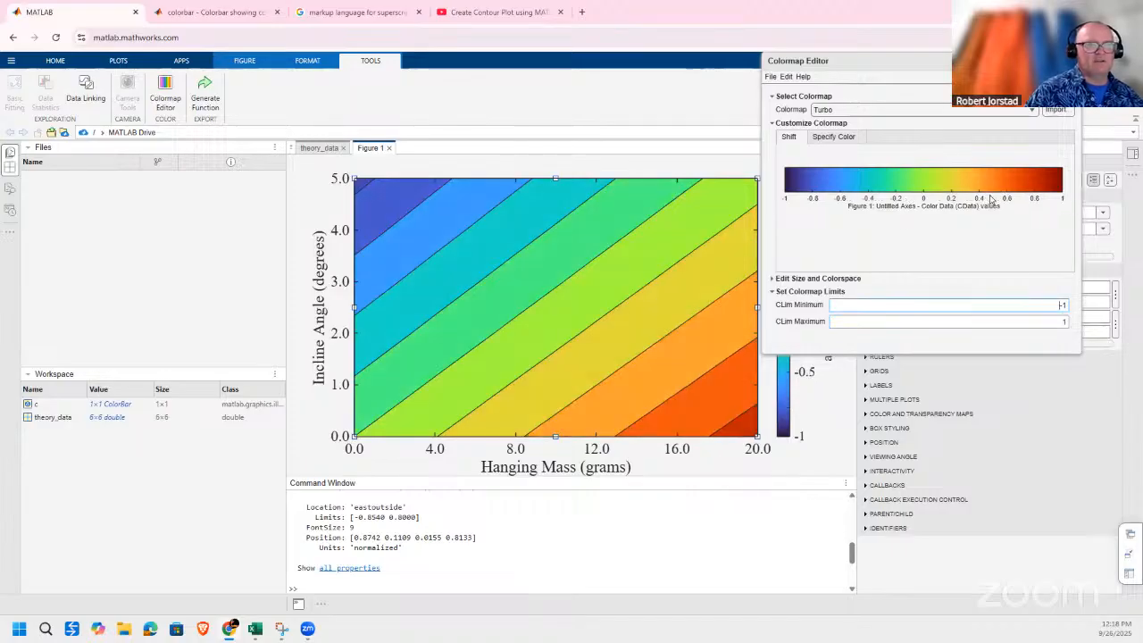
click(1071, 61)
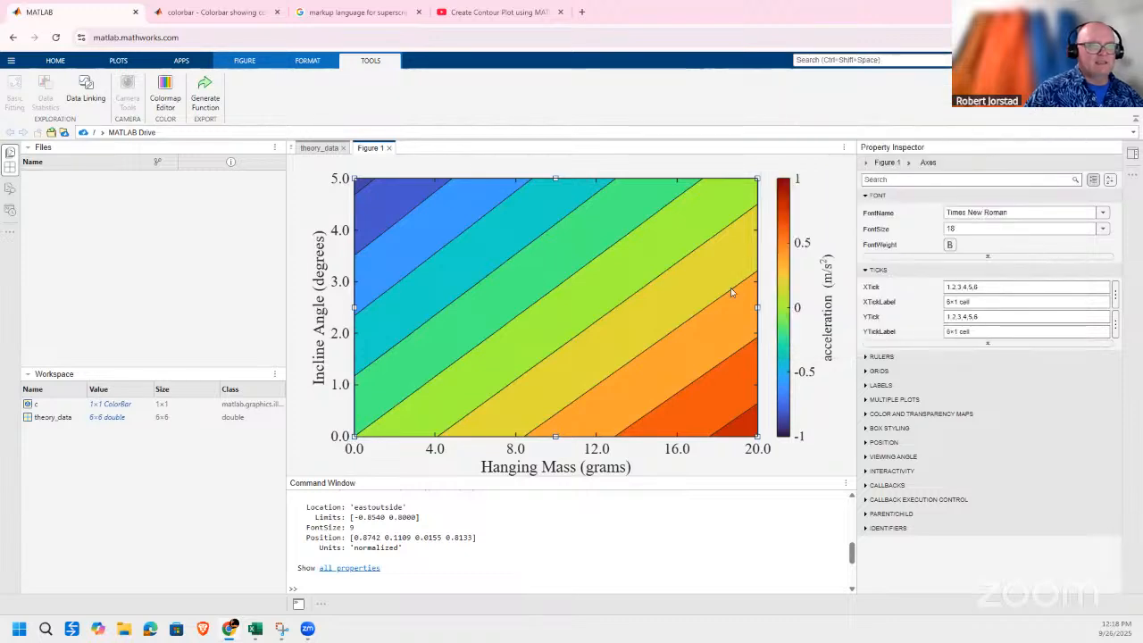
Relabel the color bar ticks -1, 0 and 1 with one decimal place as -1.0, 0.0 and 1.0.
click(798, 310)
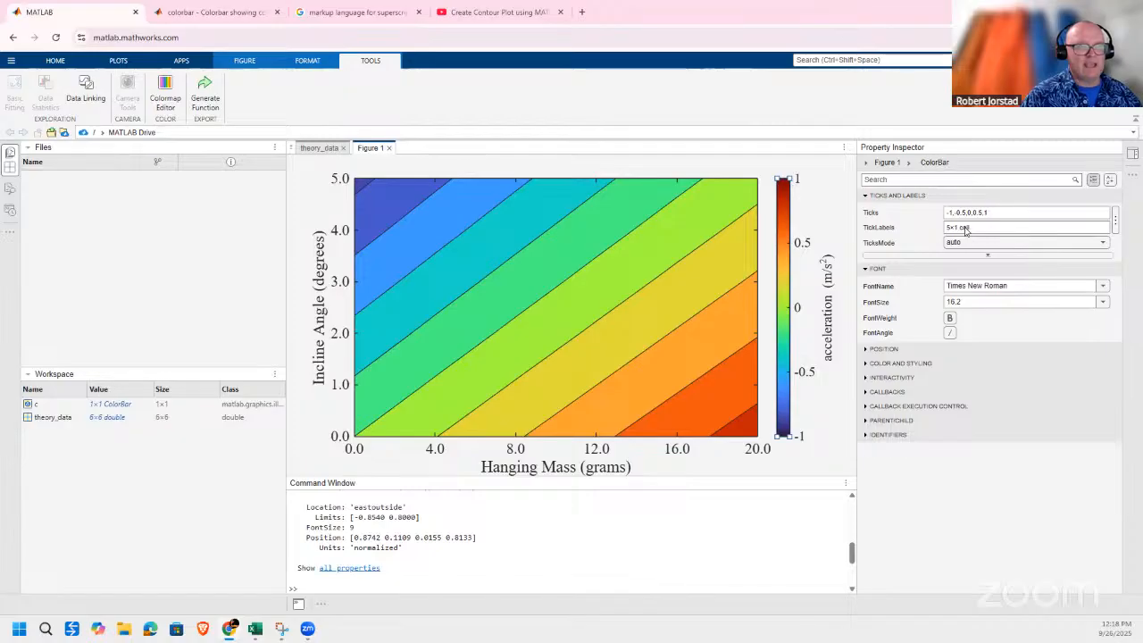
click(1115, 221)
click(1038, 242)
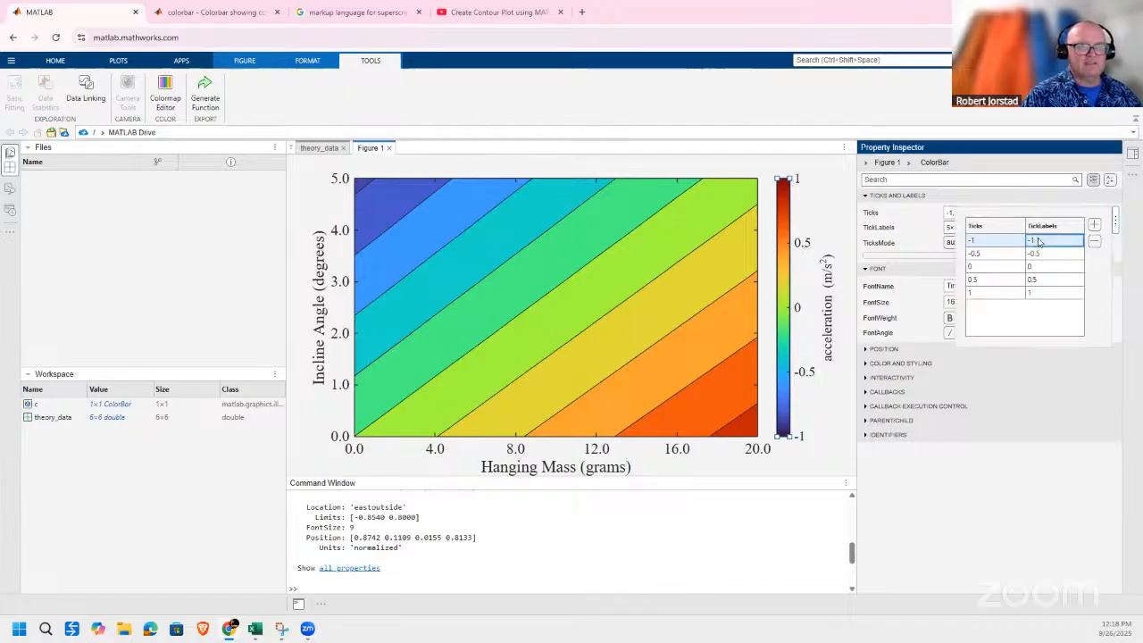
double_click(1040, 241)
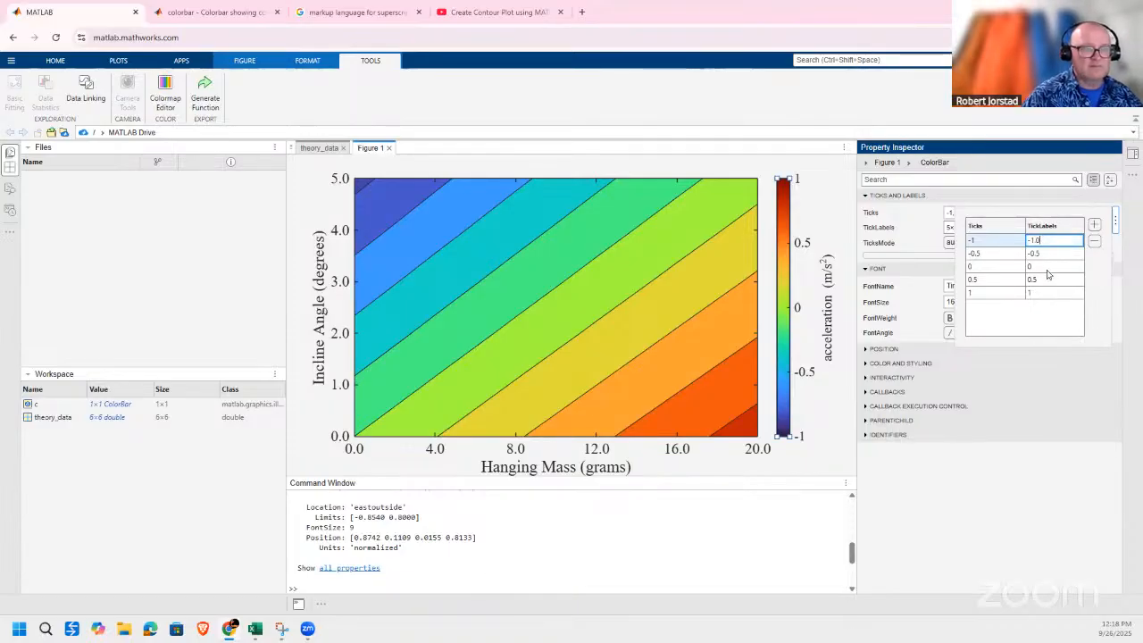
click(1047, 268)
double_click(1045, 267)
text(.0)
click(1042, 288)
double_click(1043, 294)
text(.0)
click(1055, 277)
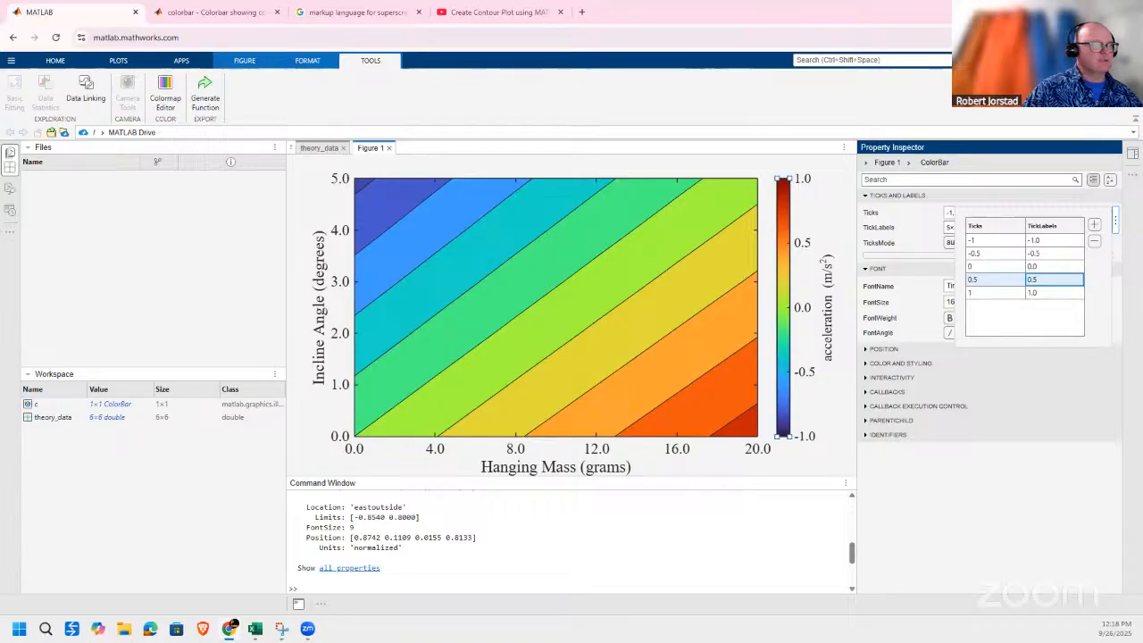
Switch to the Excel checklist and review the color bar label commands and the markup for superscripts, subscripts and \theta.
key(alt+Tab)
click(429, 378)
click(450, 402)
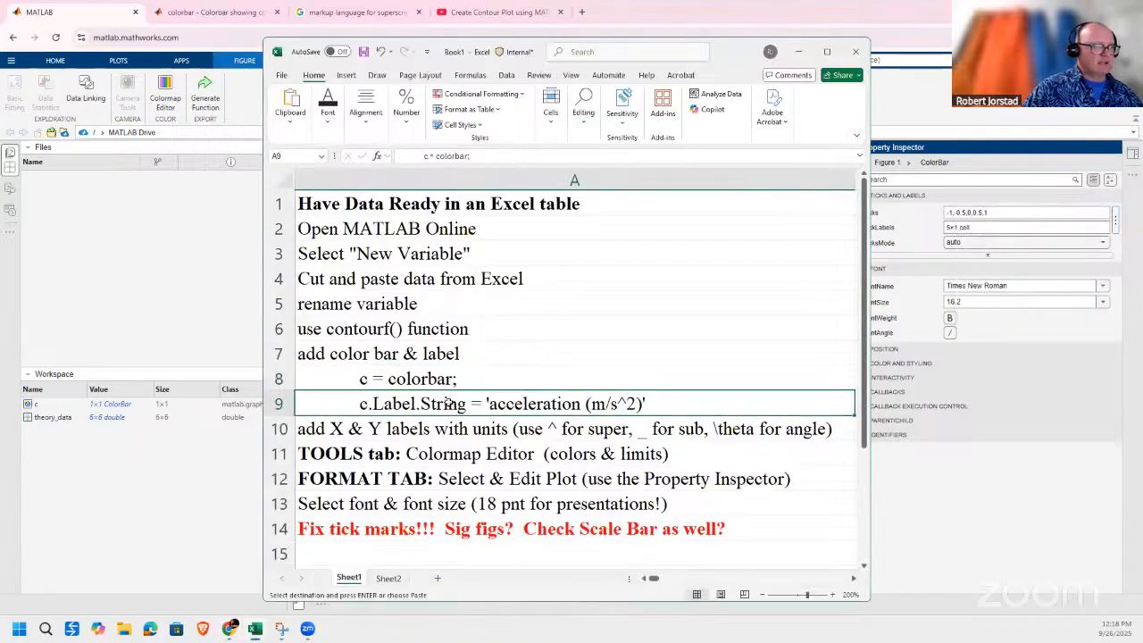
click(467, 430)
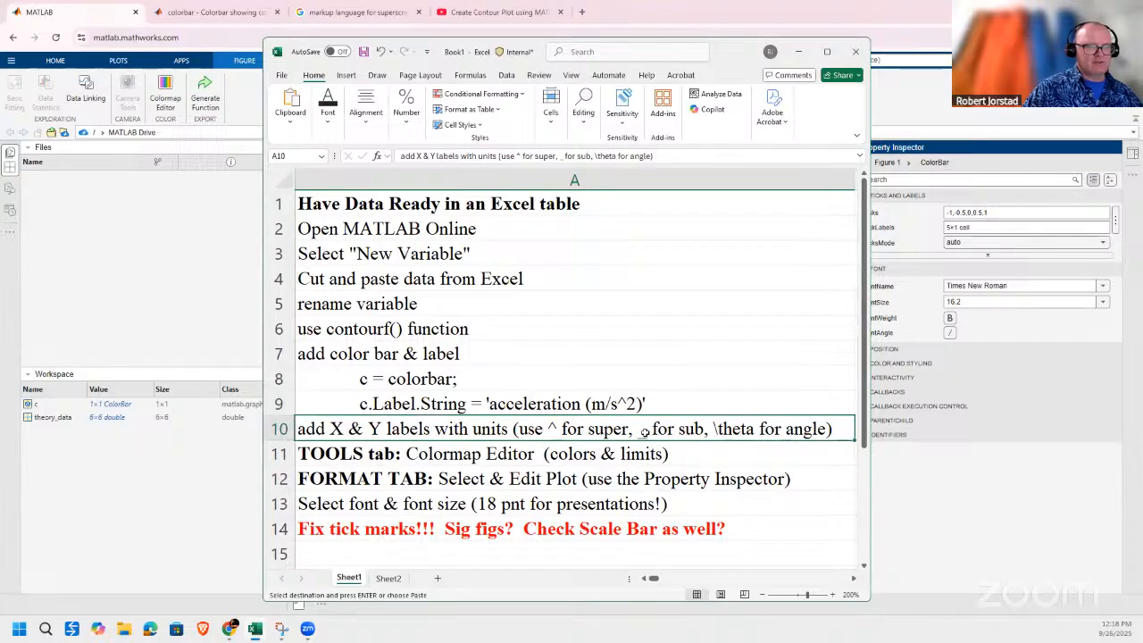
double_click(717, 429)
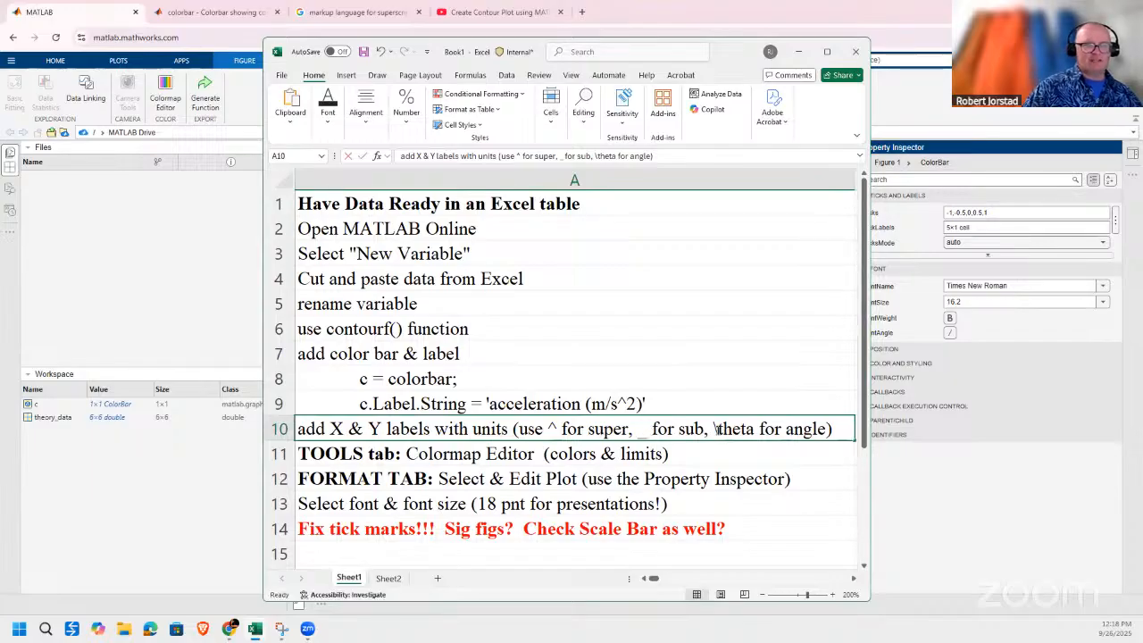
double_click(748, 428)
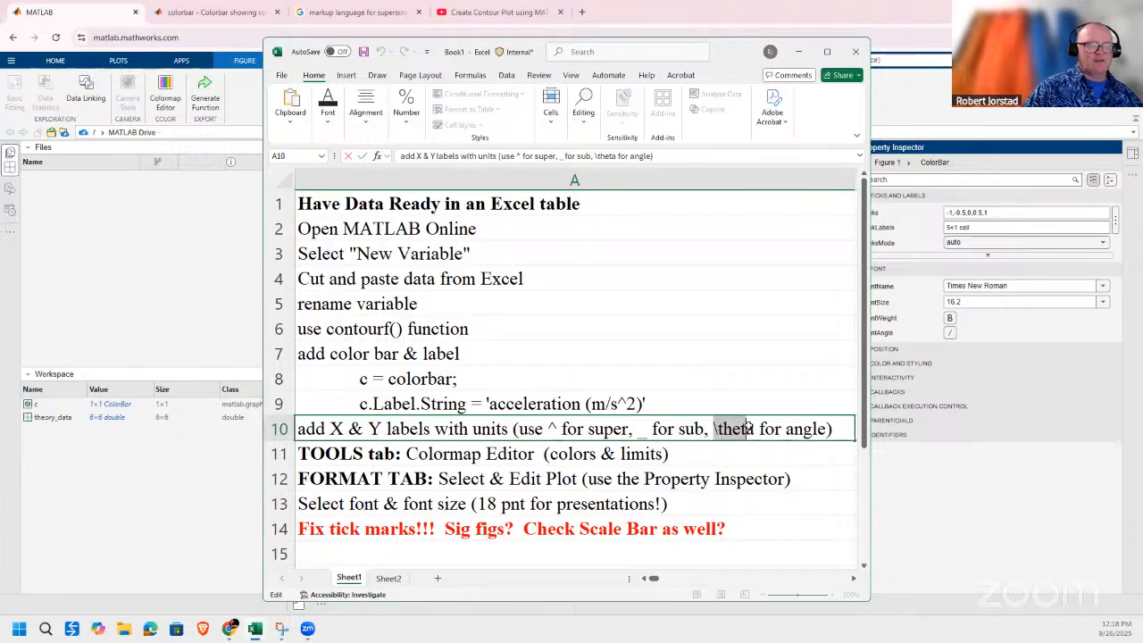
click(798, 51)
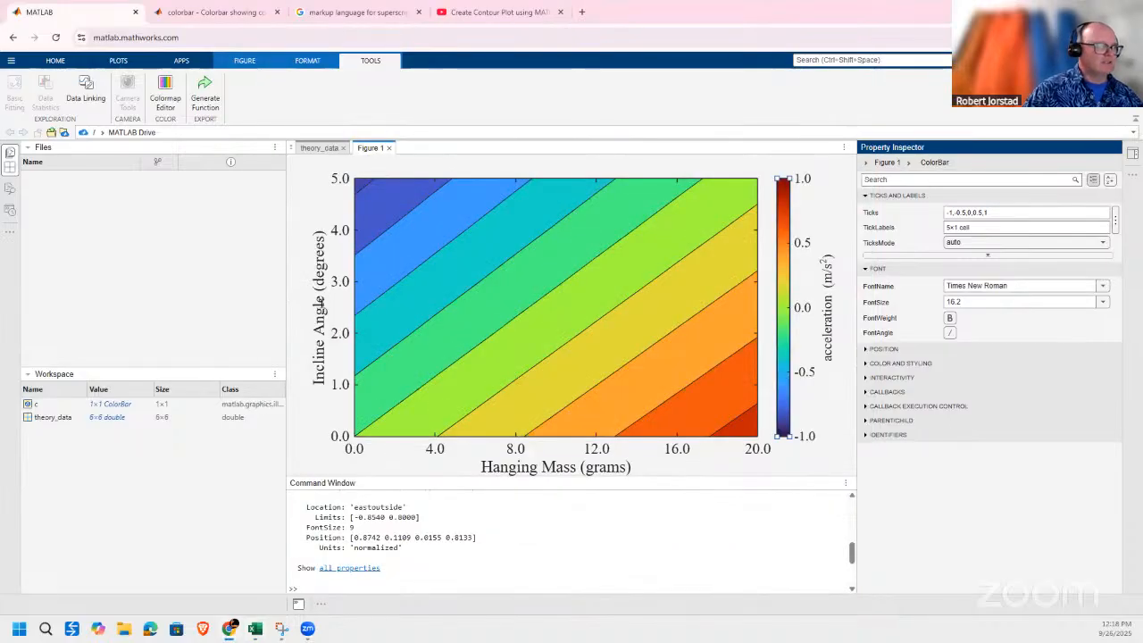
Insert \theta before (degrees) in the y-axis label.
click(319, 304)
double_click(319, 303)
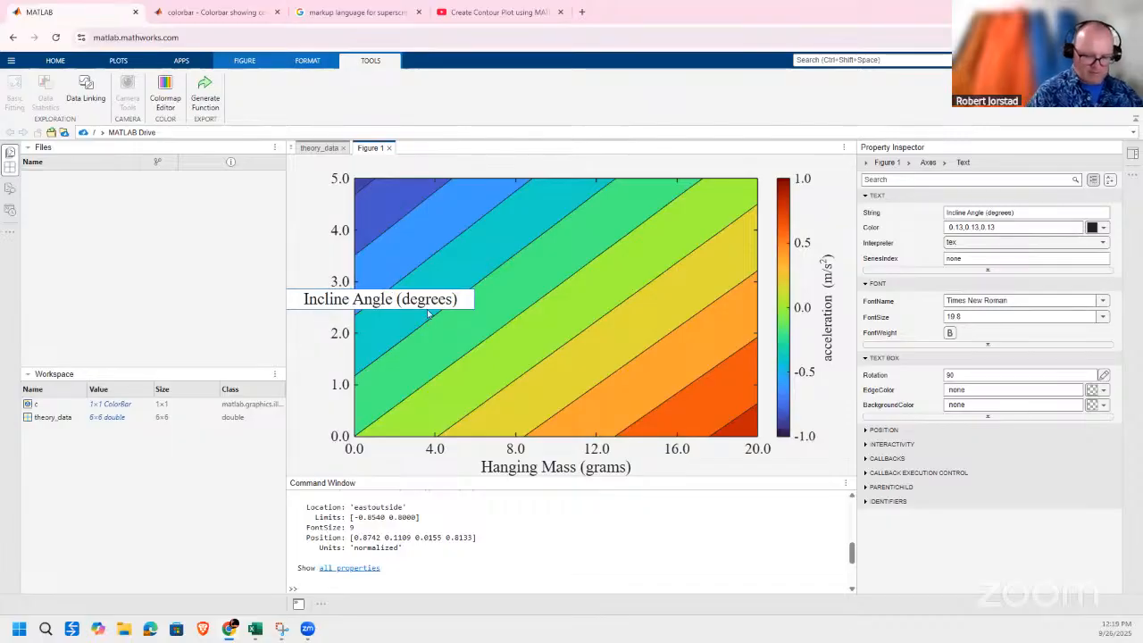
text(heta)
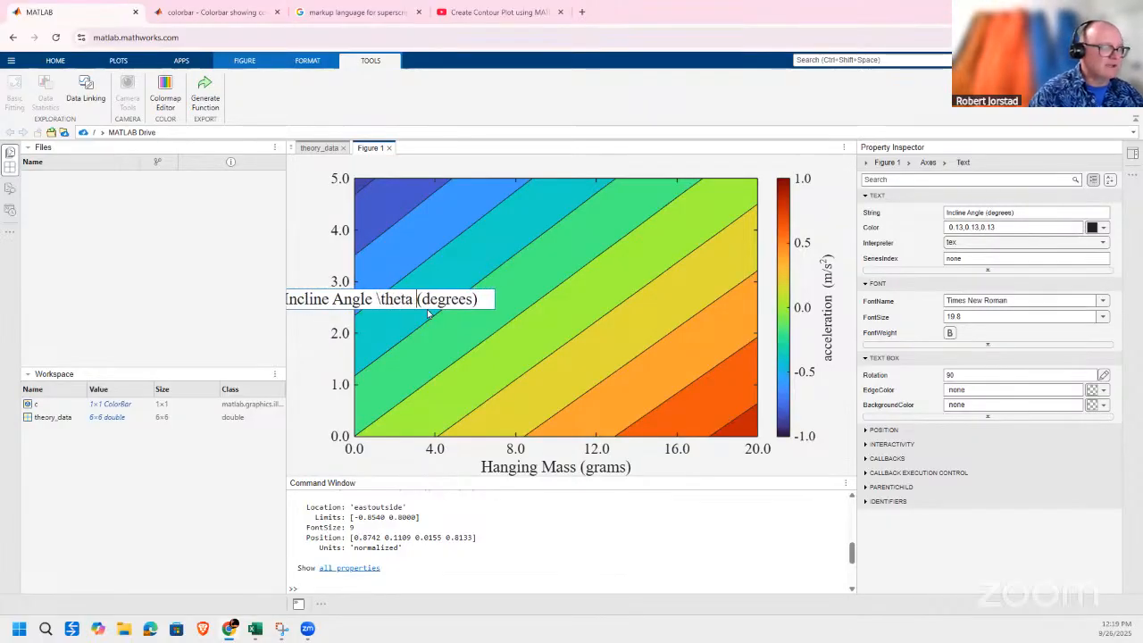
click(427, 309)
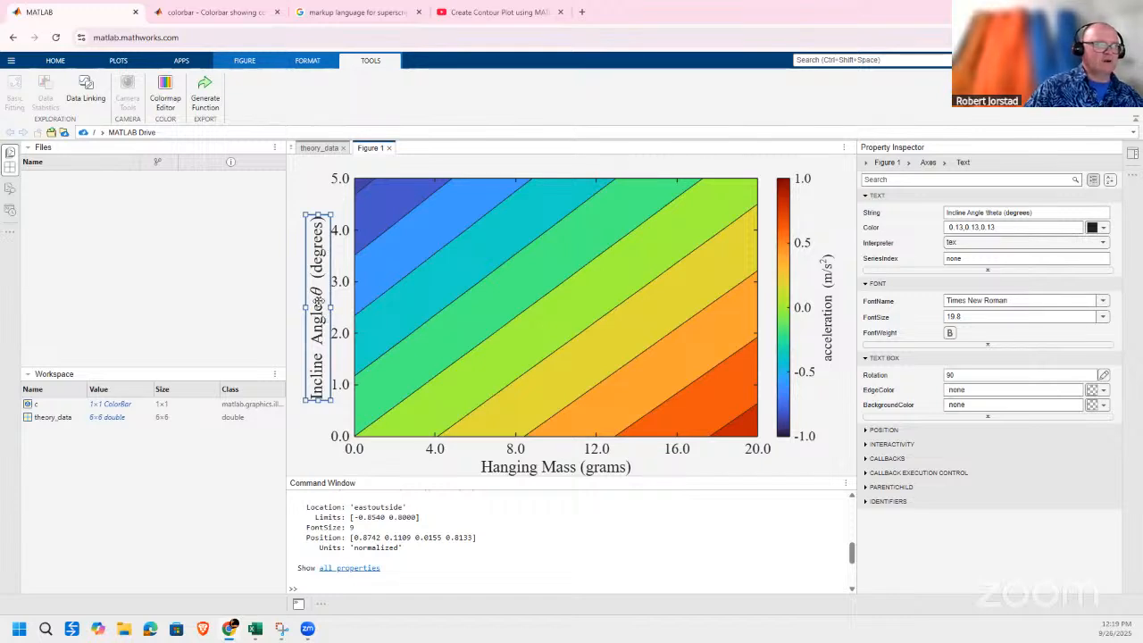
Remove \theta from the y-axis label so it reads Incline Angle (degrees).
double_click(317, 297)
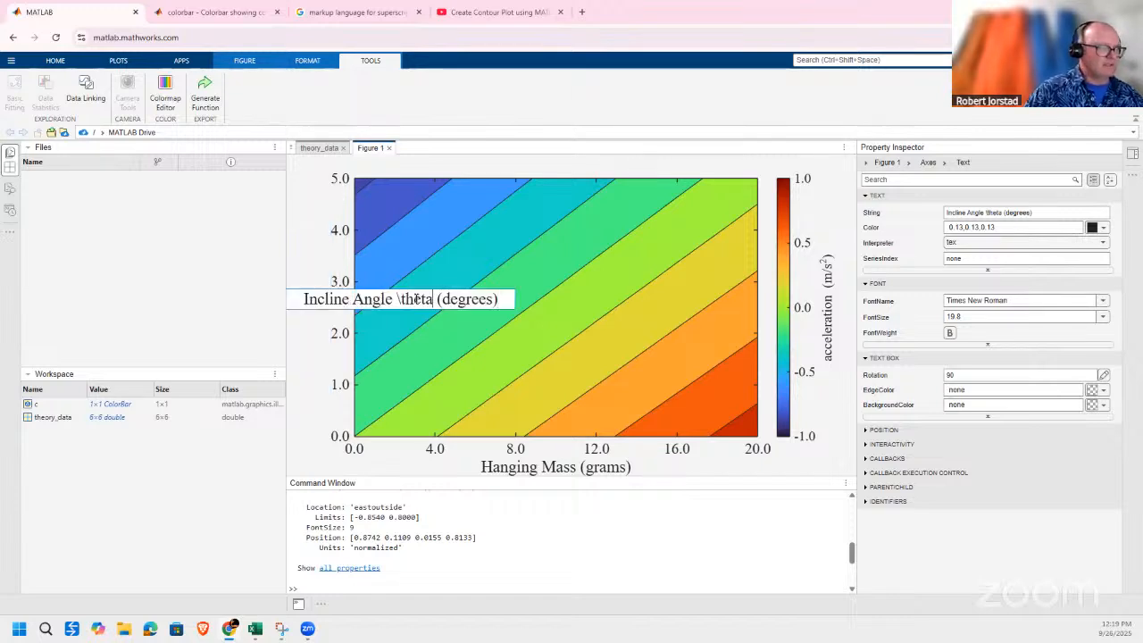
double_click(415, 299)
key(BackSpace)
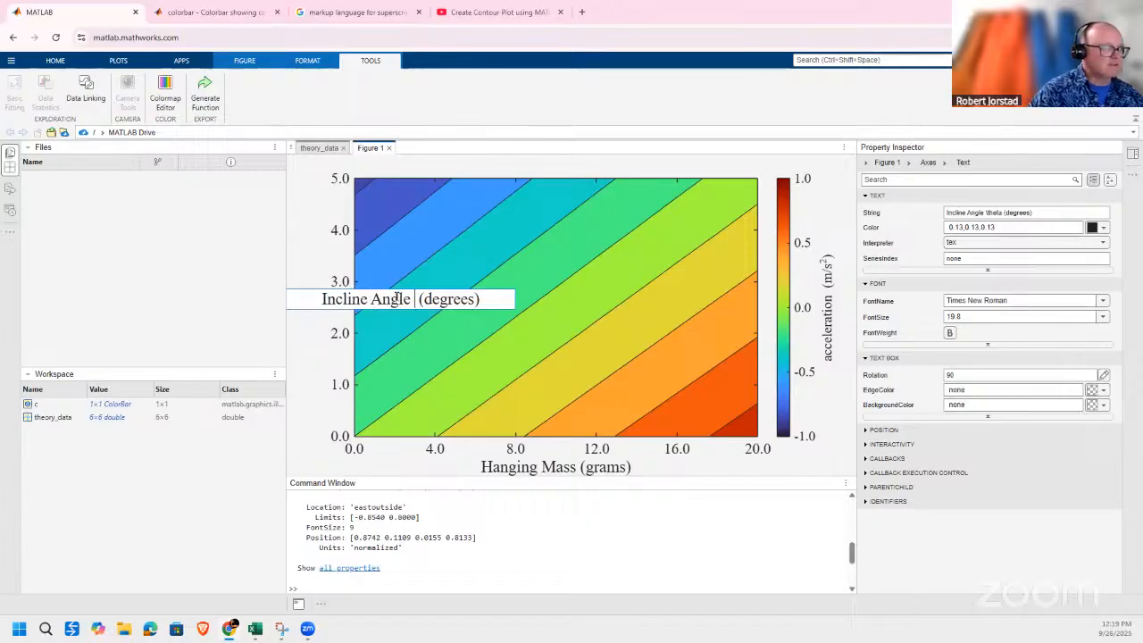
click(291, 344)
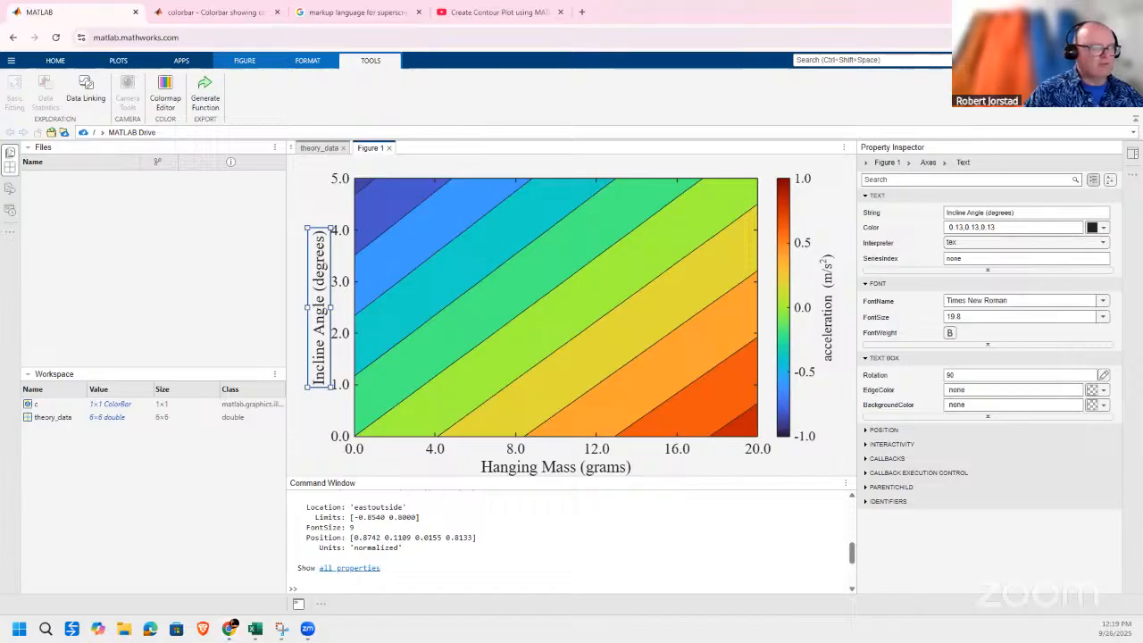
Switch to the Excel checklist and review its last rows on the Colormap Editor, plot formatting, font size and tick marks.
key(alt+Tab)
key(Down)
key(Down)
click(456, 454)
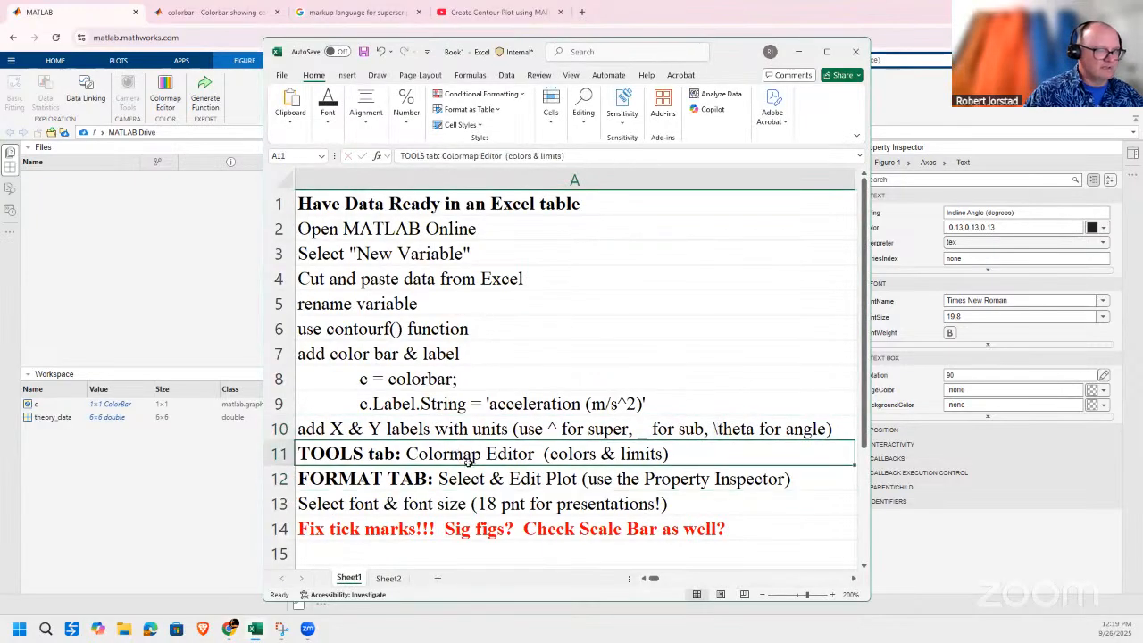
click(504, 479)
click(500, 502)
click(509, 527)
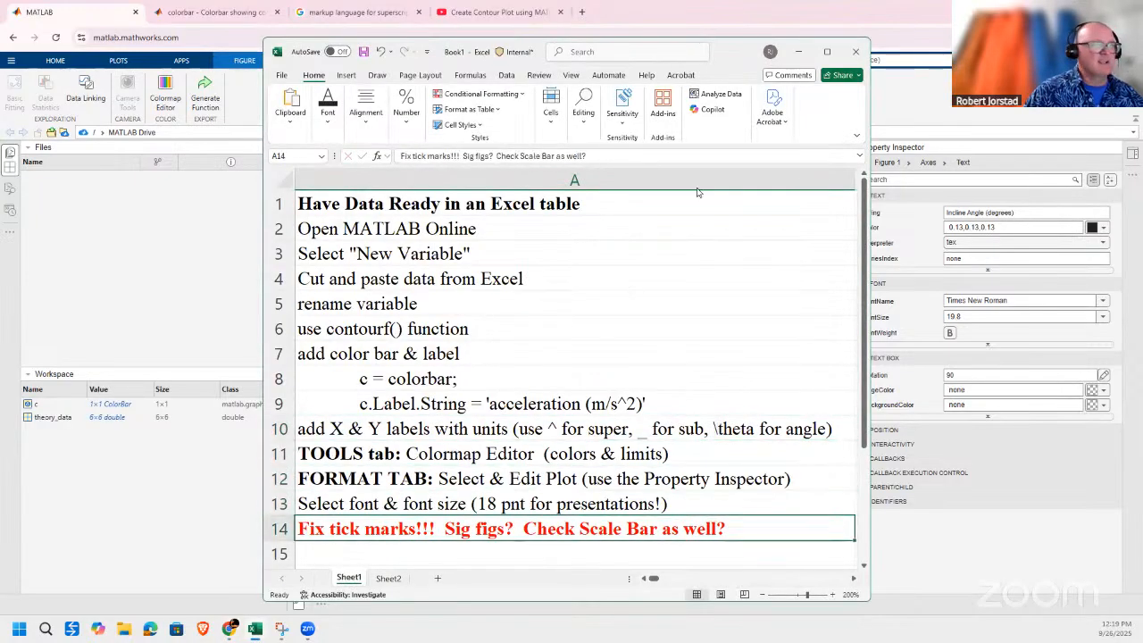
click(799, 53)
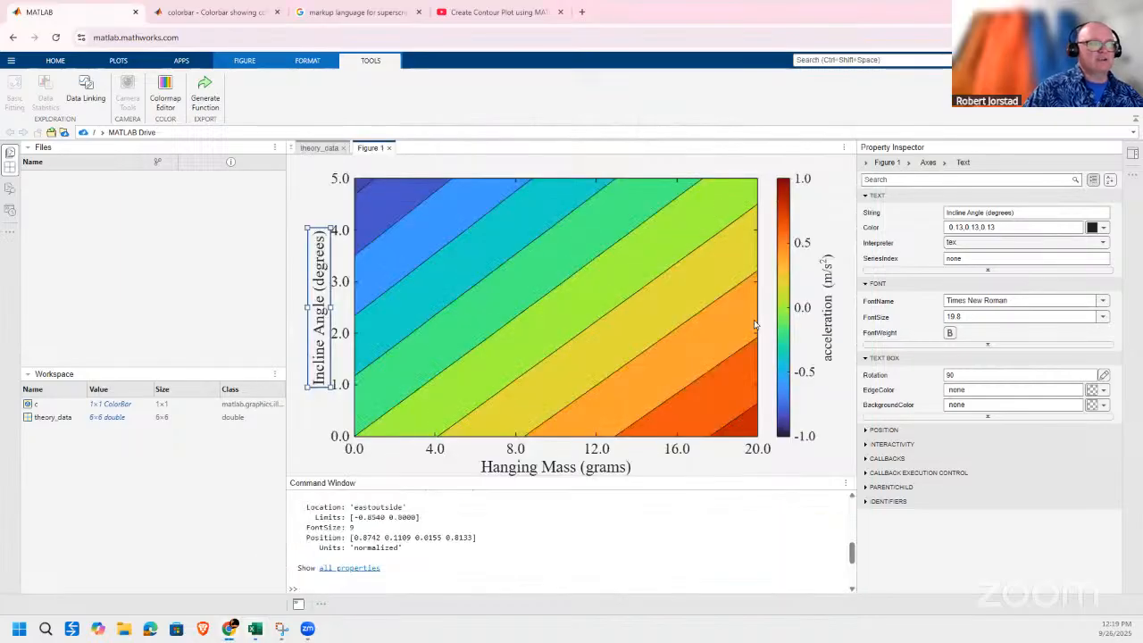
click(1132, 153)
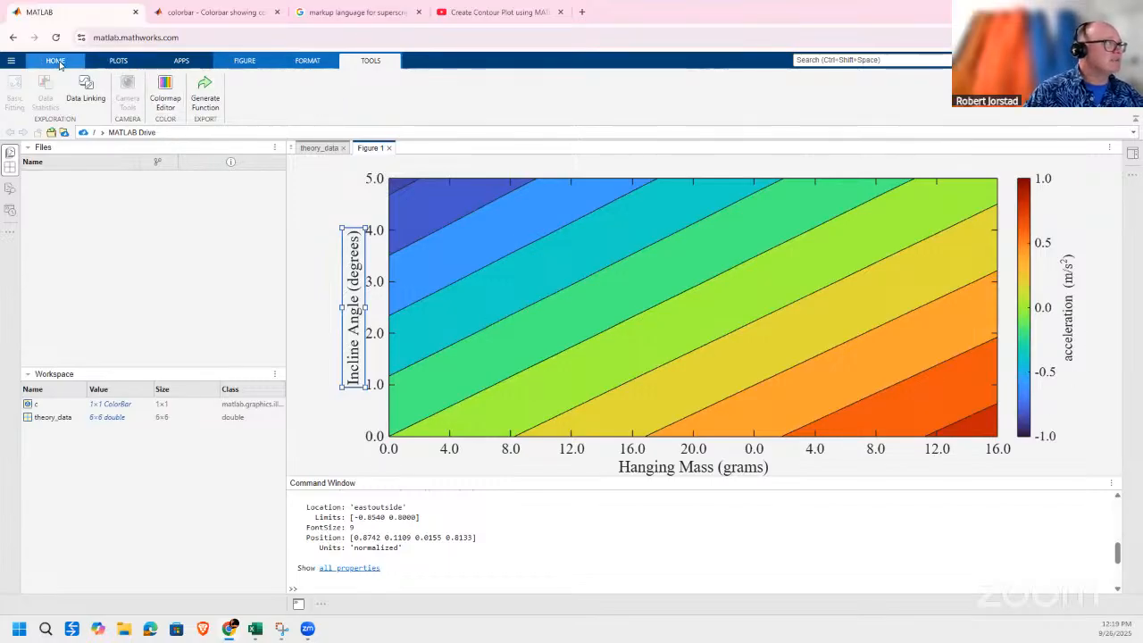
click(121, 61)
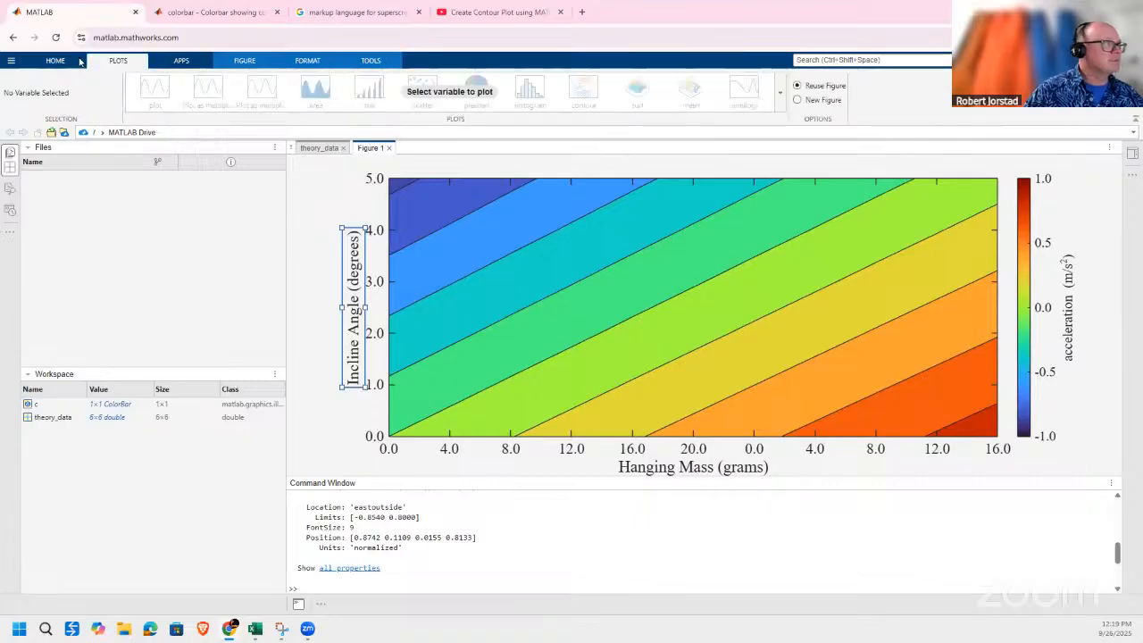
click(56, 61)
click(243, 61)
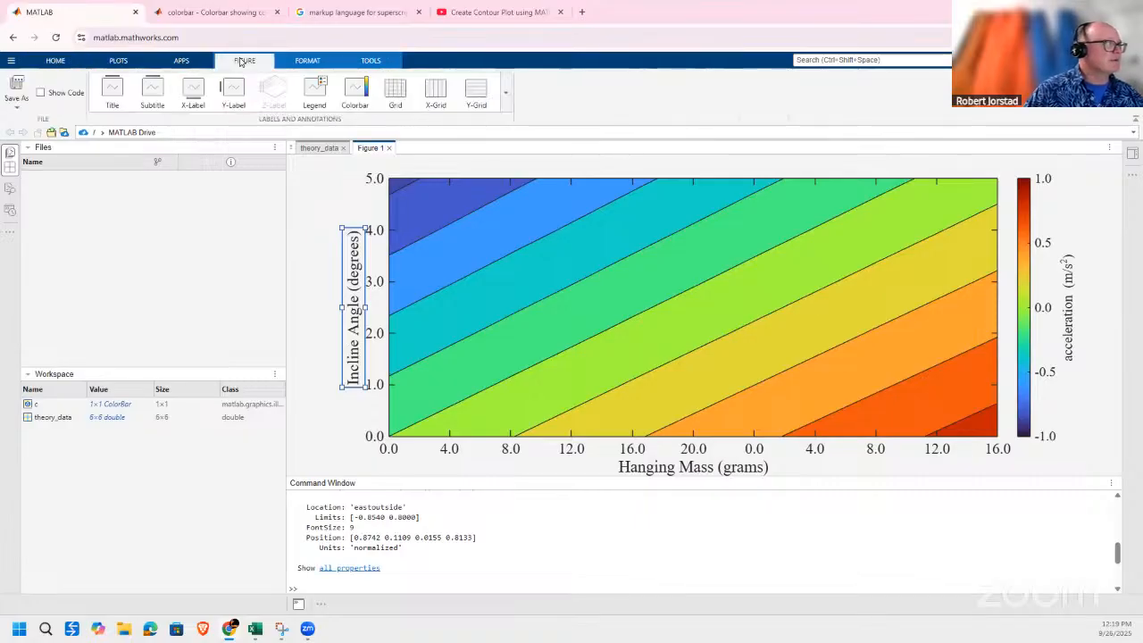
click(17, 106)
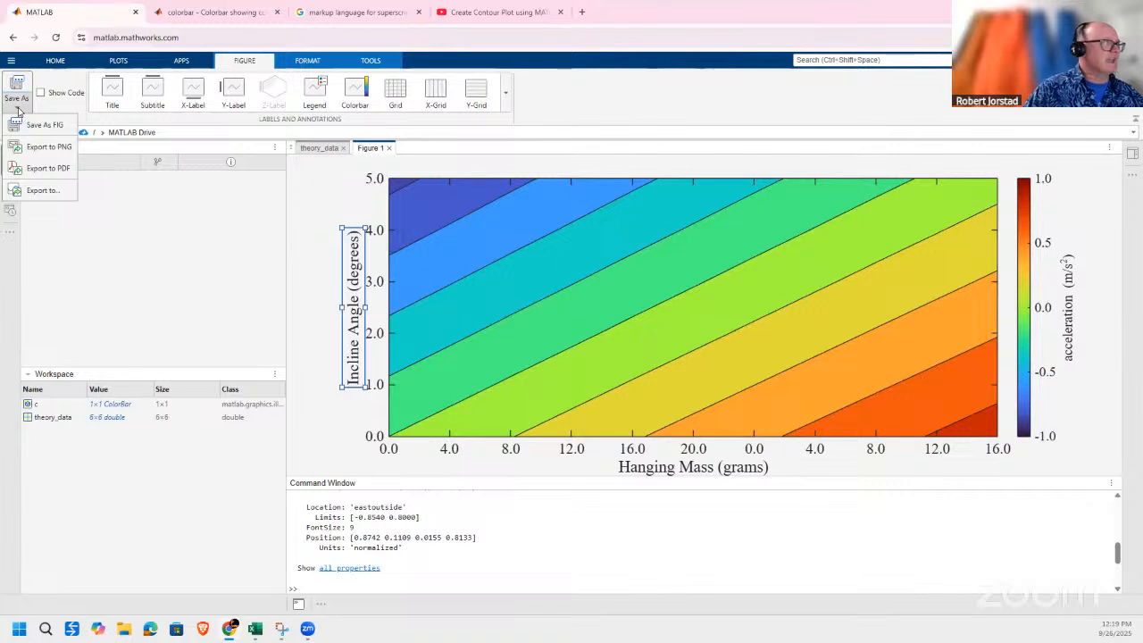
click(51, 149)
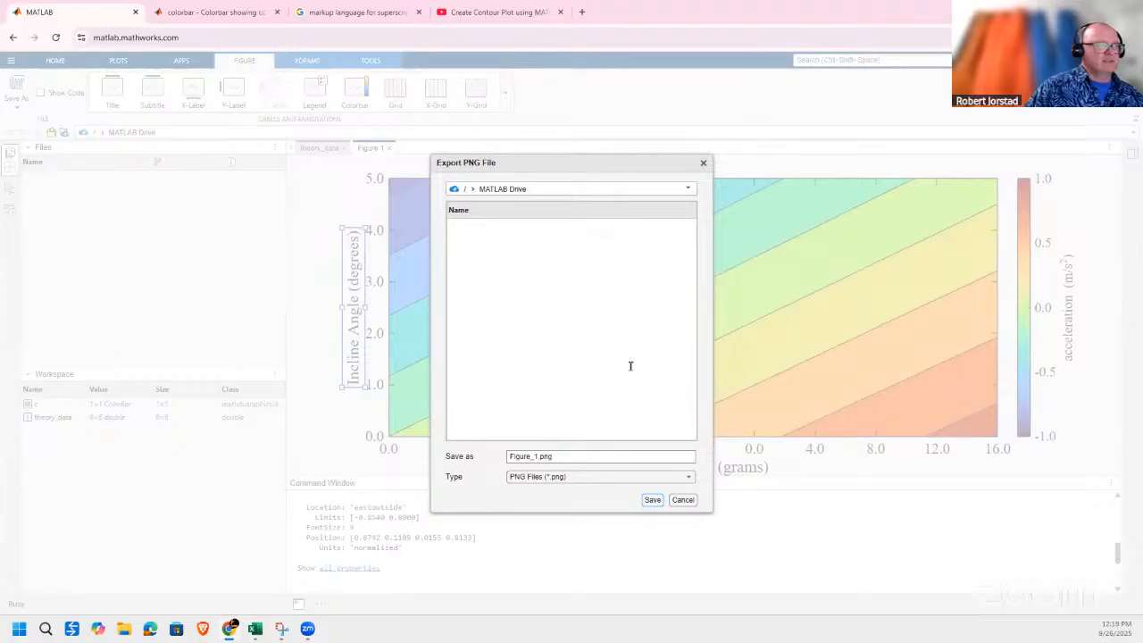
click(534, 457)
click(539, 458)
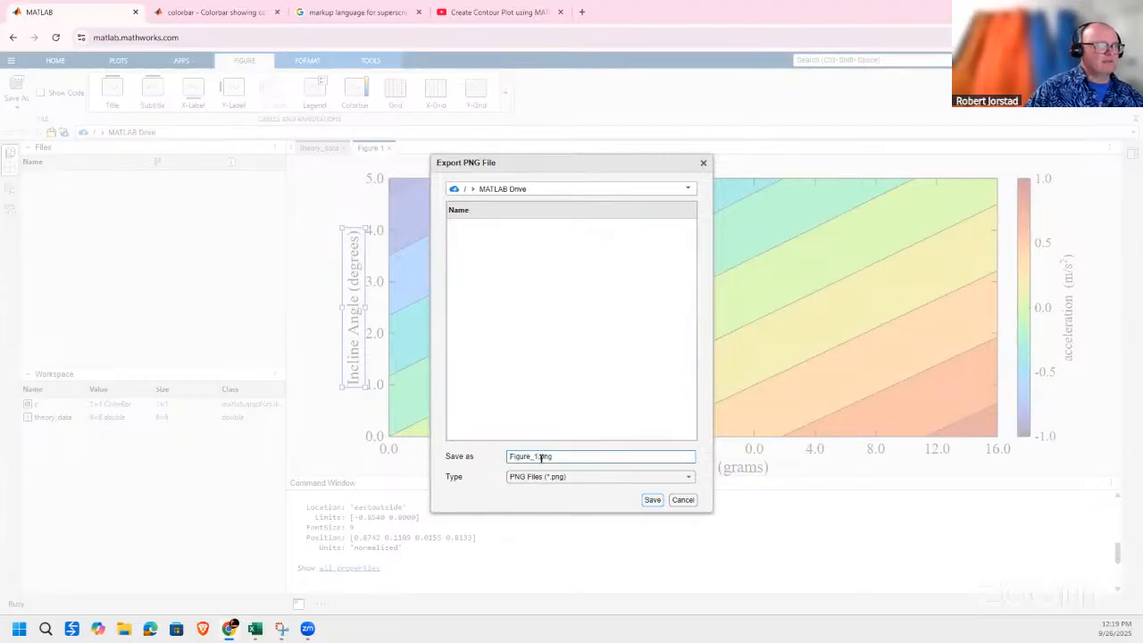
click(682, 500)
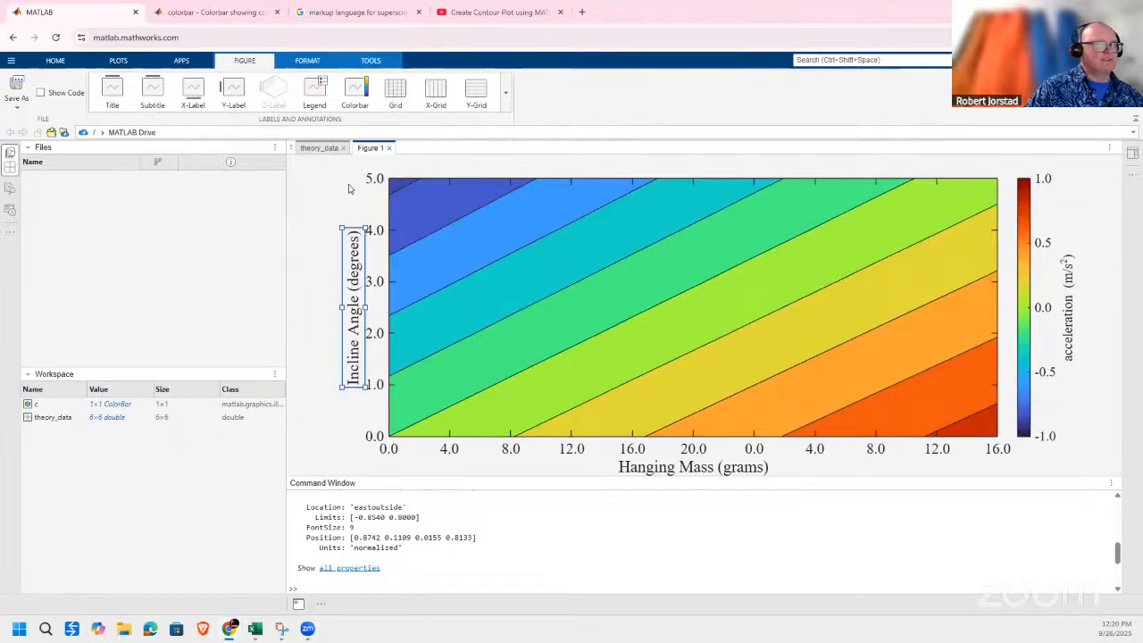
Select the filled contour in the figure and reopen the Property Inspector for it.
click(763, 308)
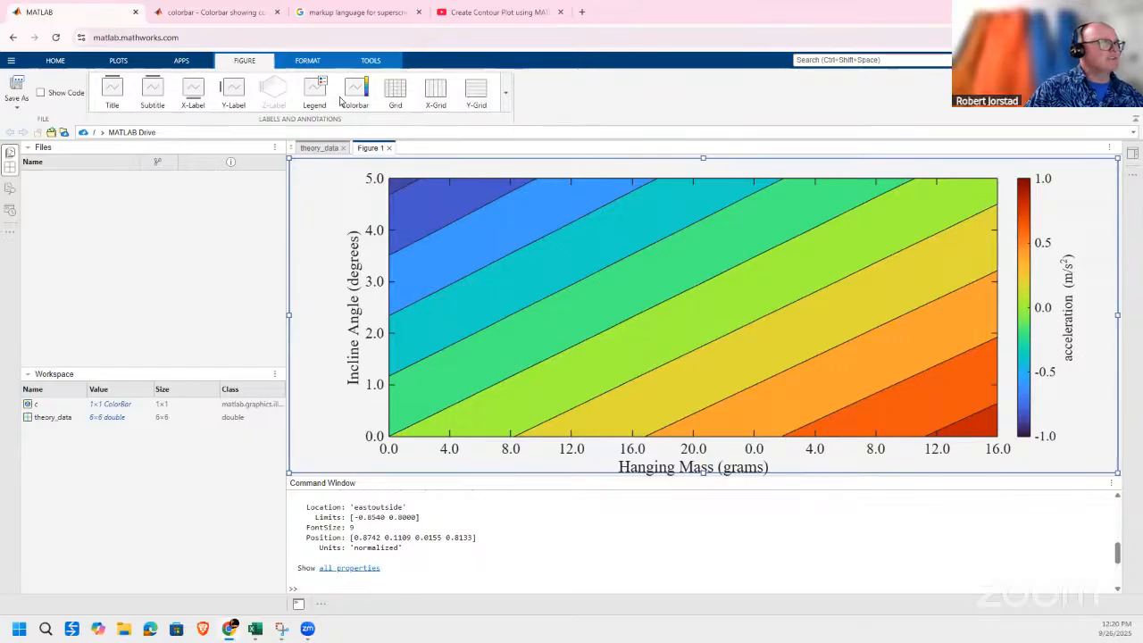
click(307, 60)
click(290, 96)
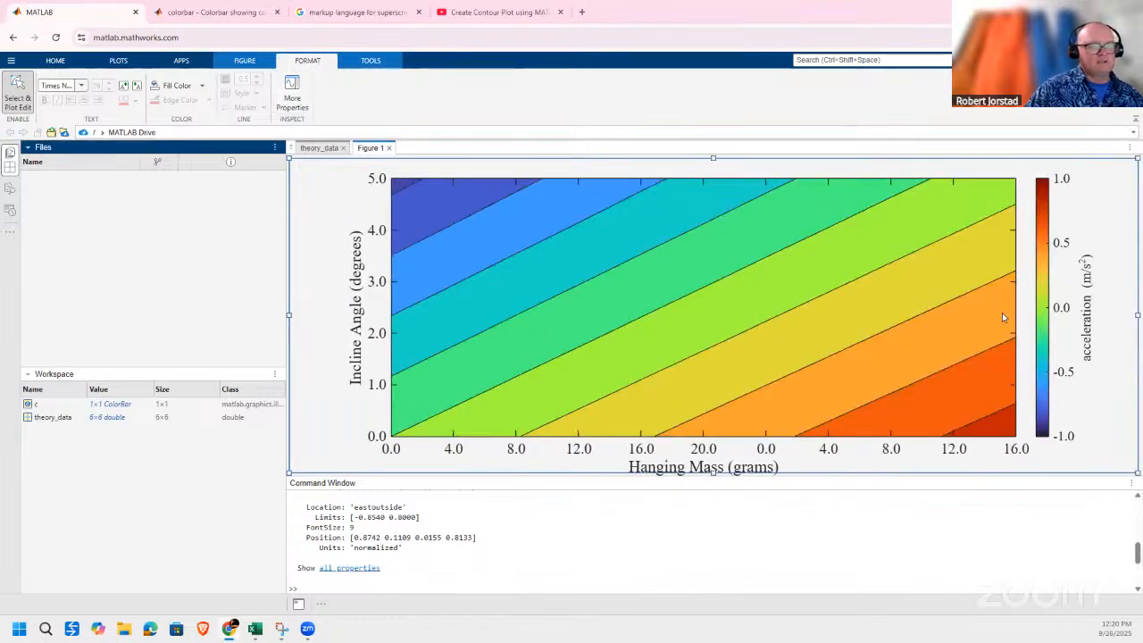
click(1004, 314)
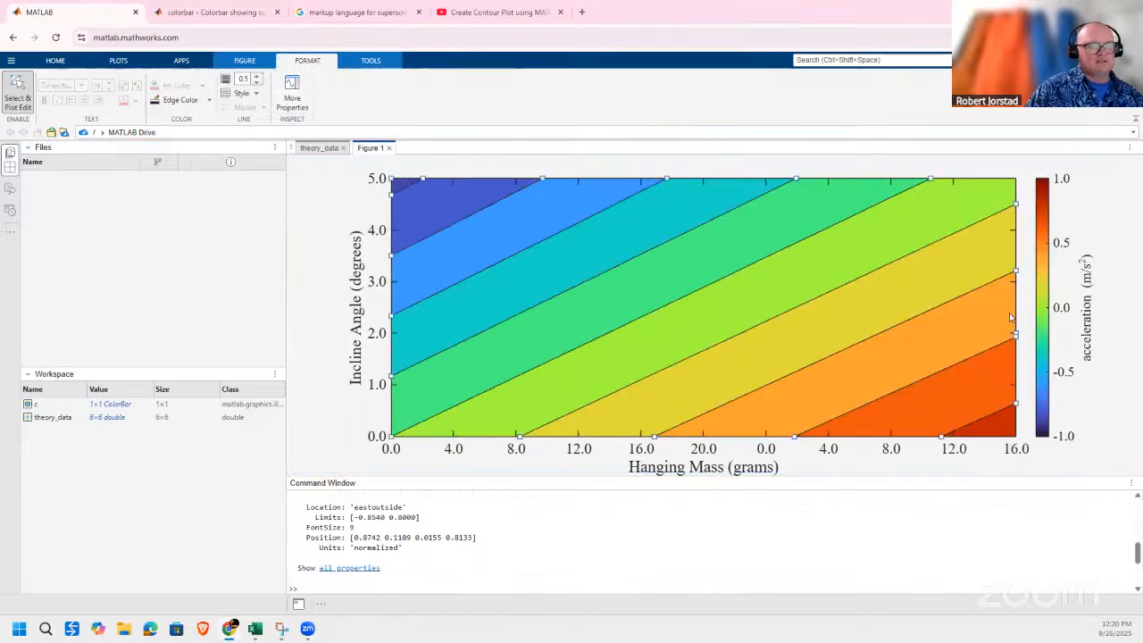
click(292, 93)
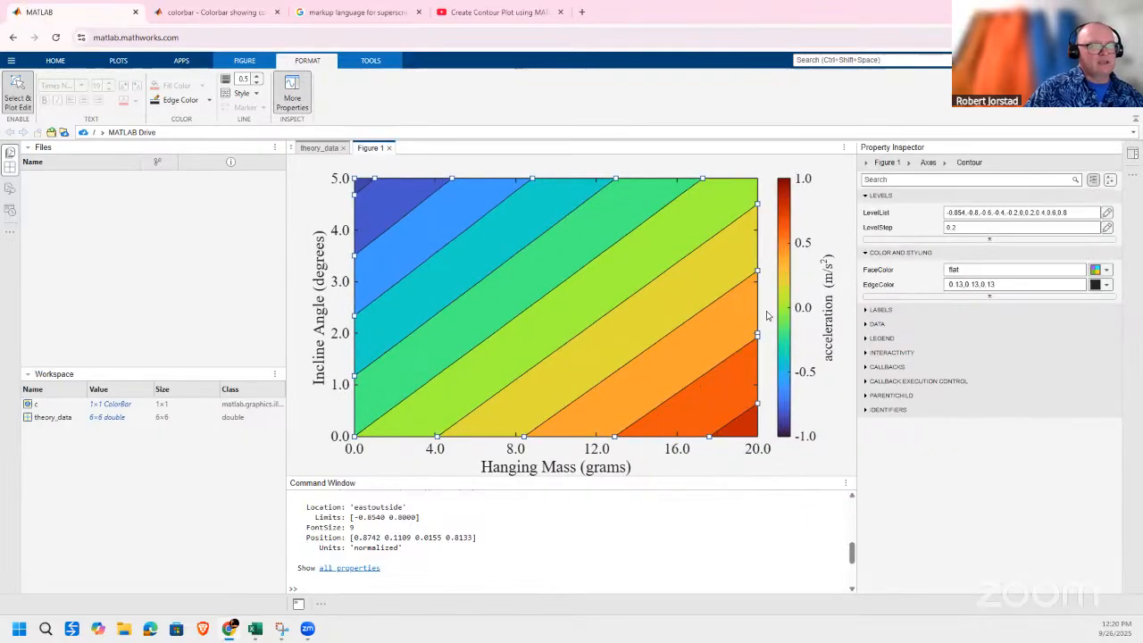
Narrow the axes horizontally until the contour plot area is roughly square, and deselect the axes.
click(757, 309)
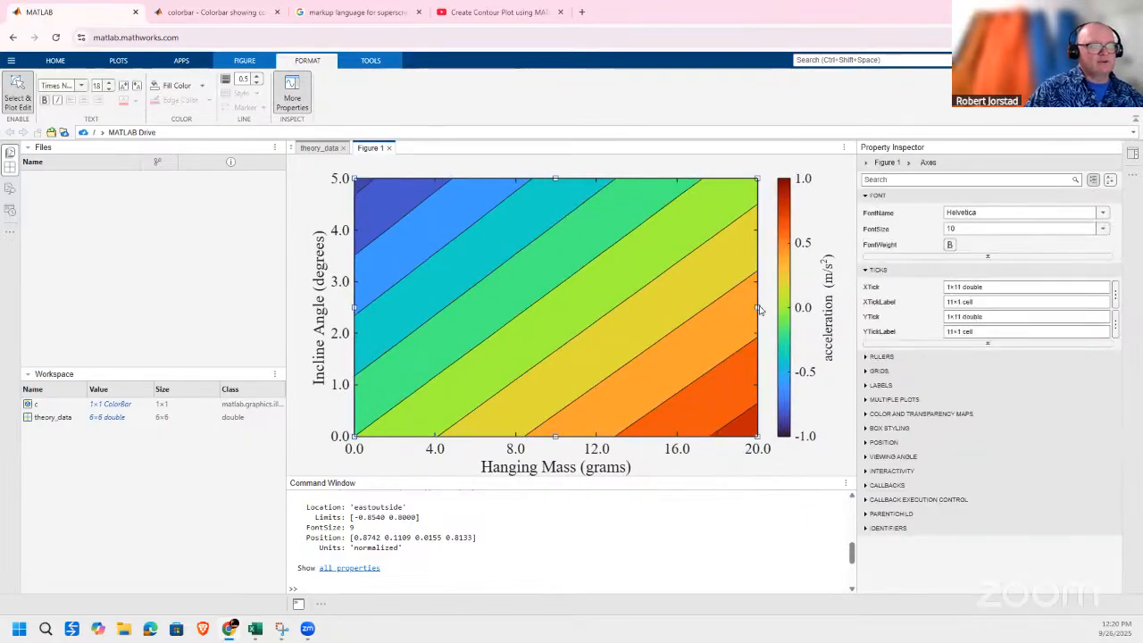
drag(695, 304, 648, 306)
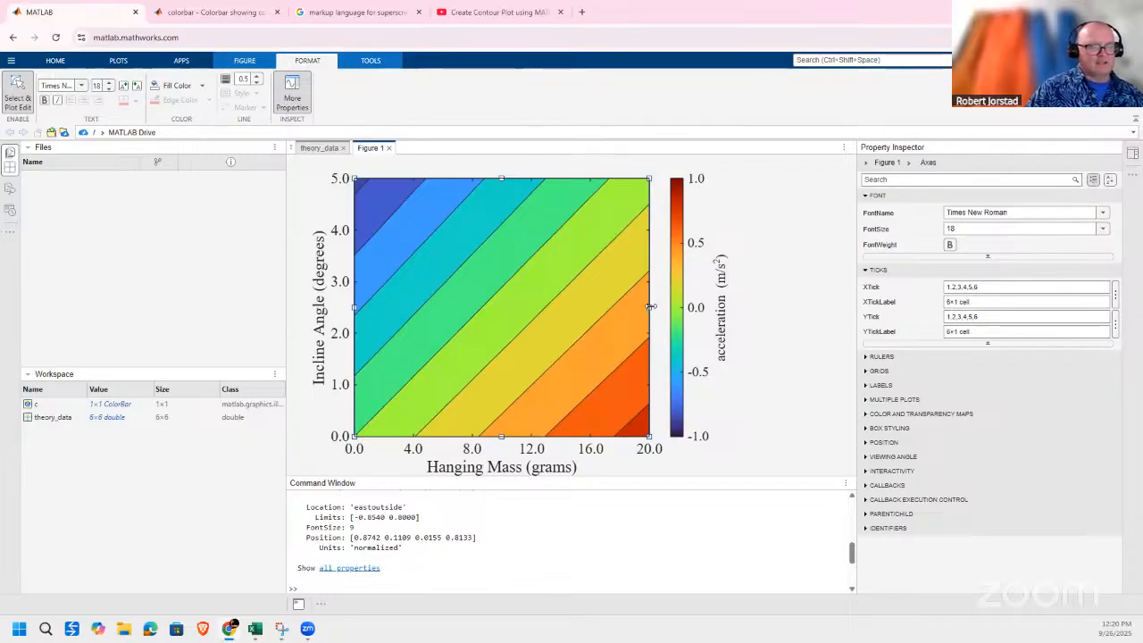
drag(648, 306, 607, 305)
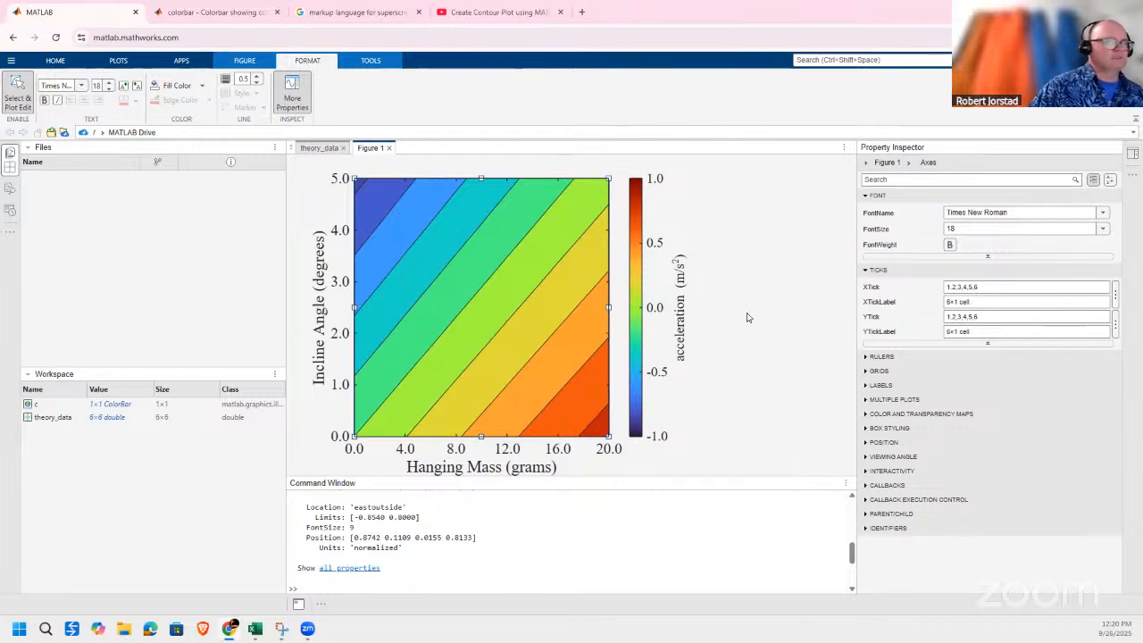
click(786, 250)
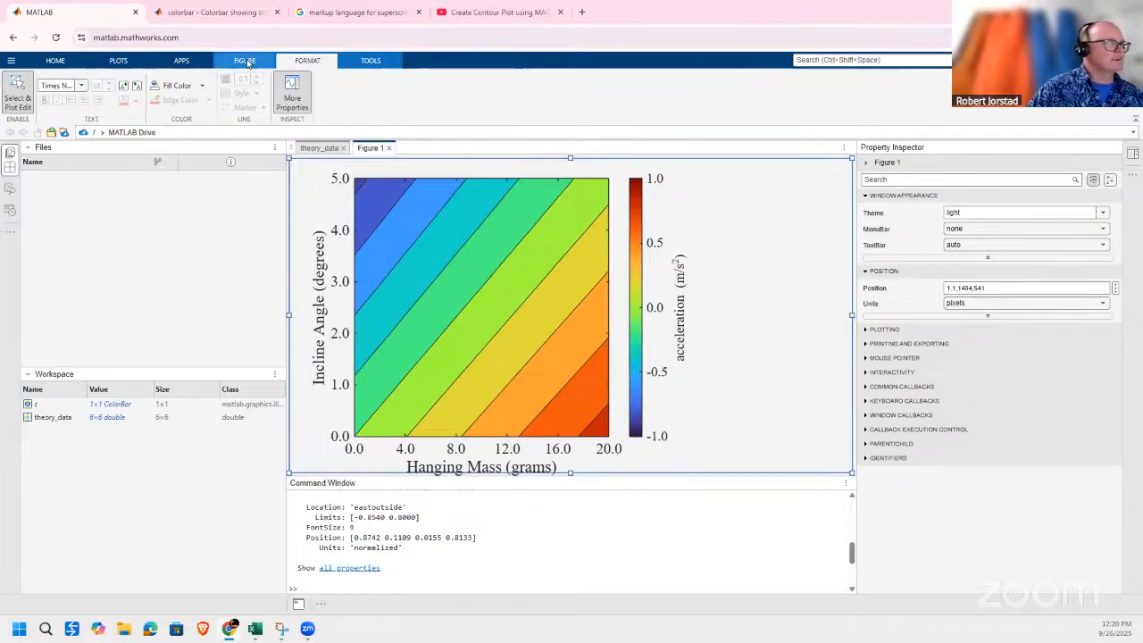
Export the figure as a PNG named Figure_1.png to MATLAB Drive.
click(247, 61)
click(16, 100)
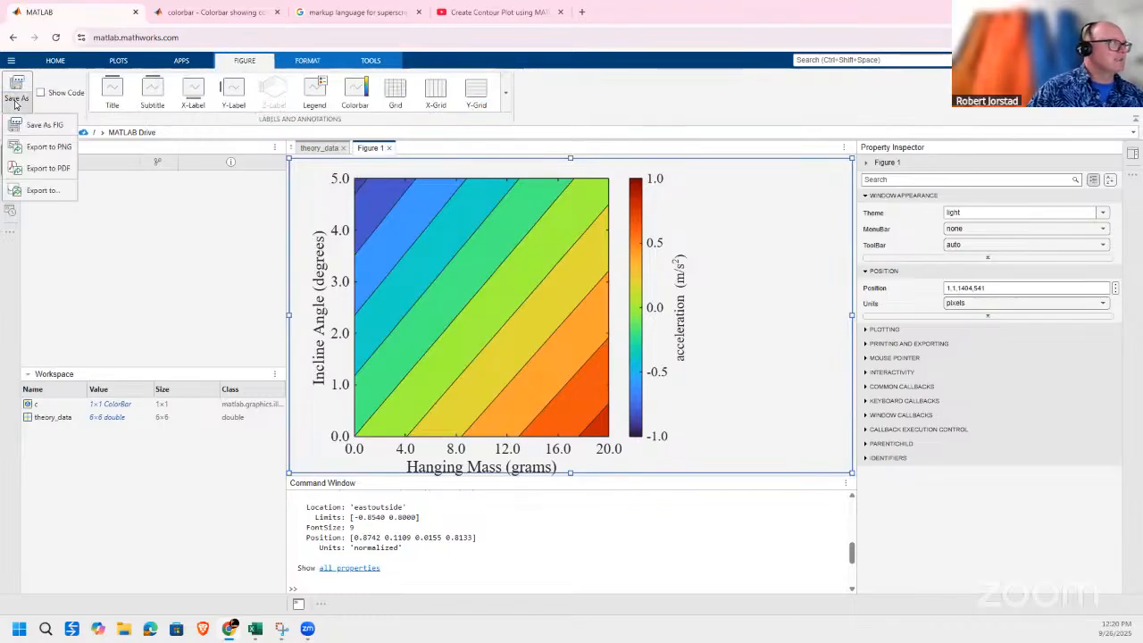
click(49, 146)
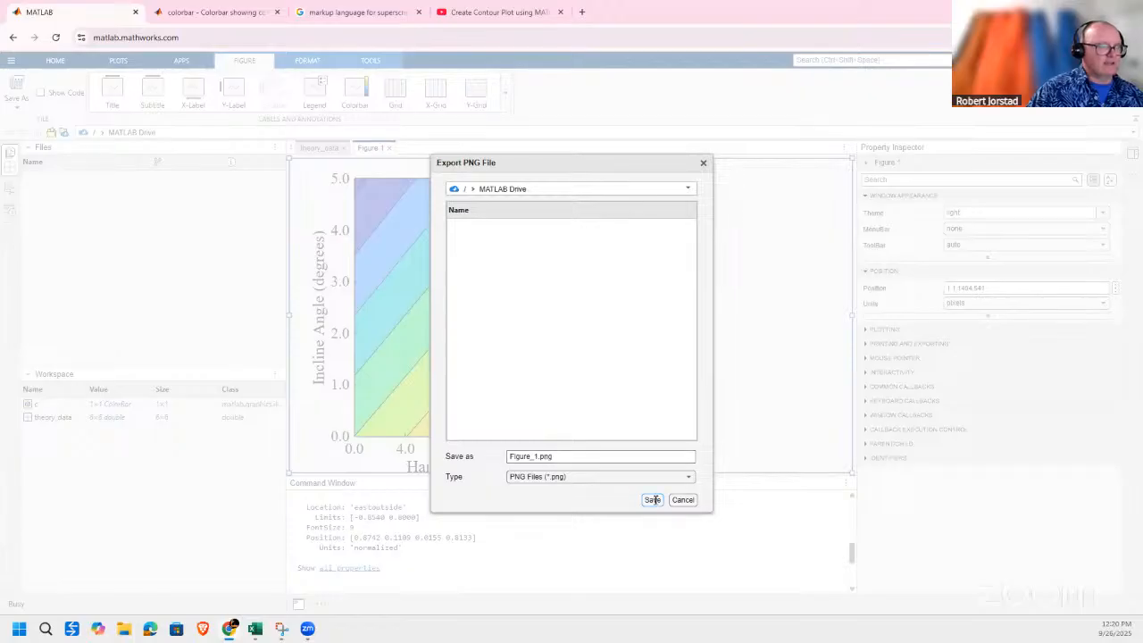
click(653, 499)
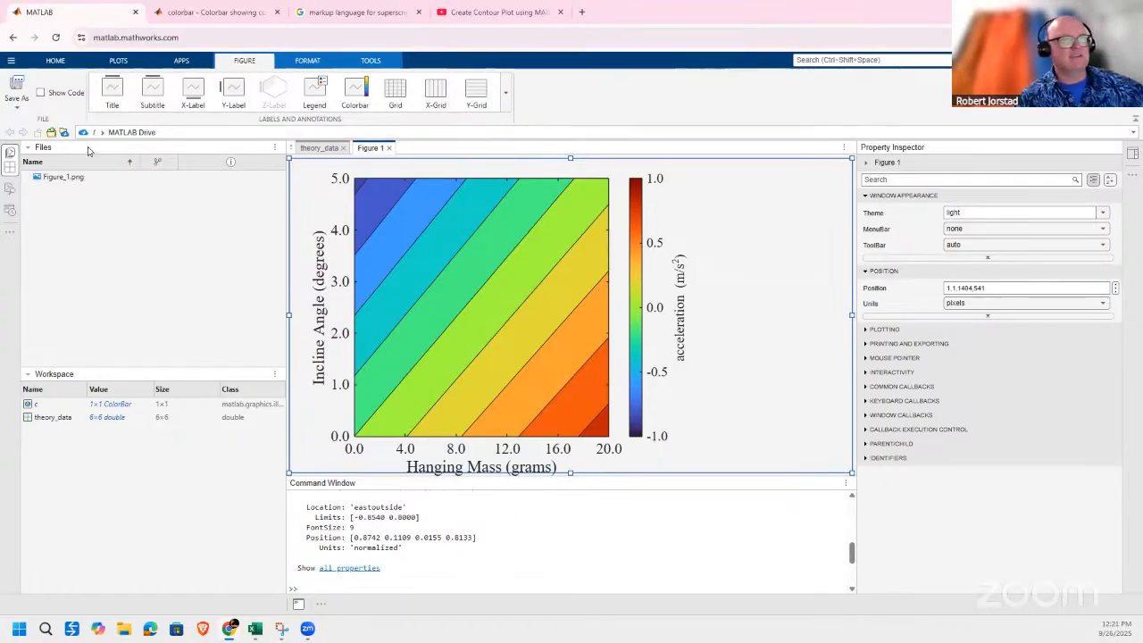
Open MATLAB Drive from the MATLAB home page and download Figure_1.png.
click(56, 61)
click(12, 61)
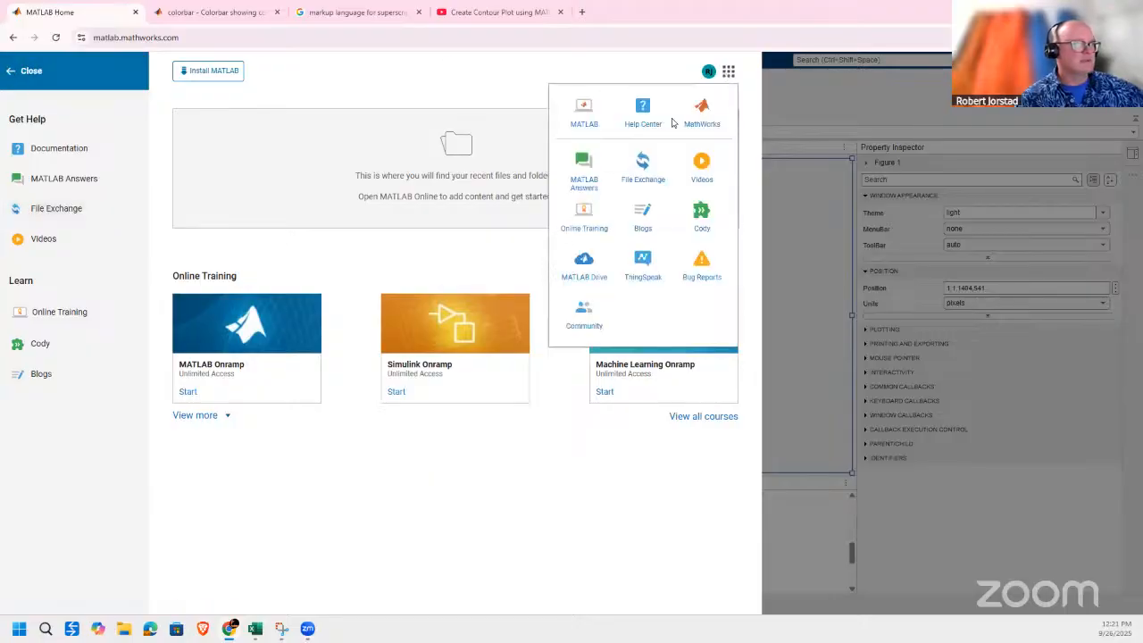
click(580, 272)
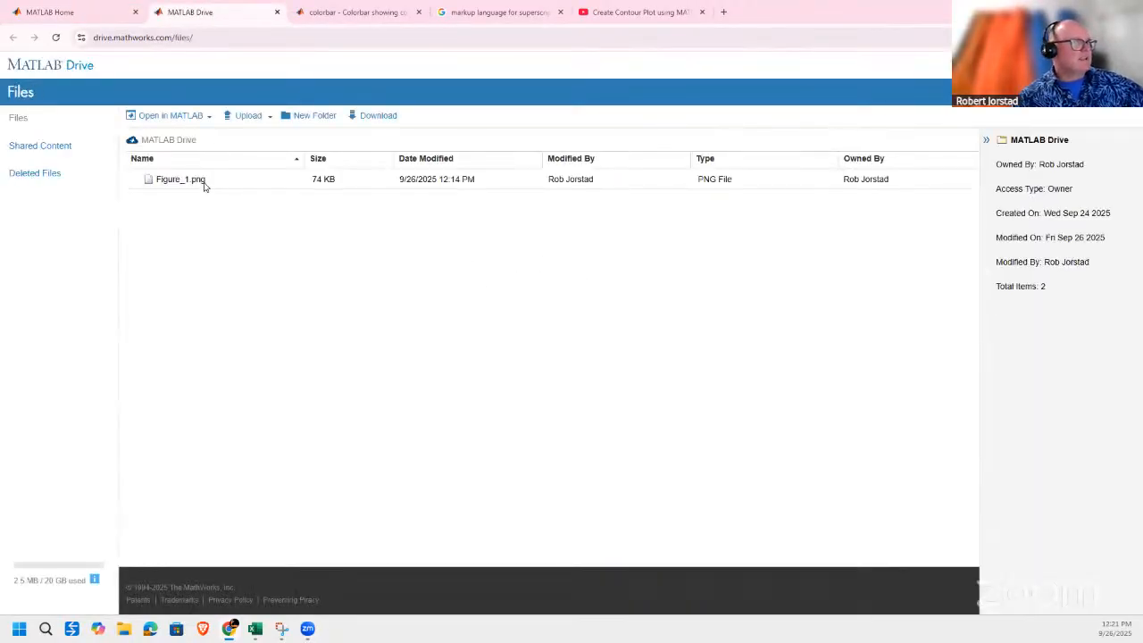
click(204, 185)
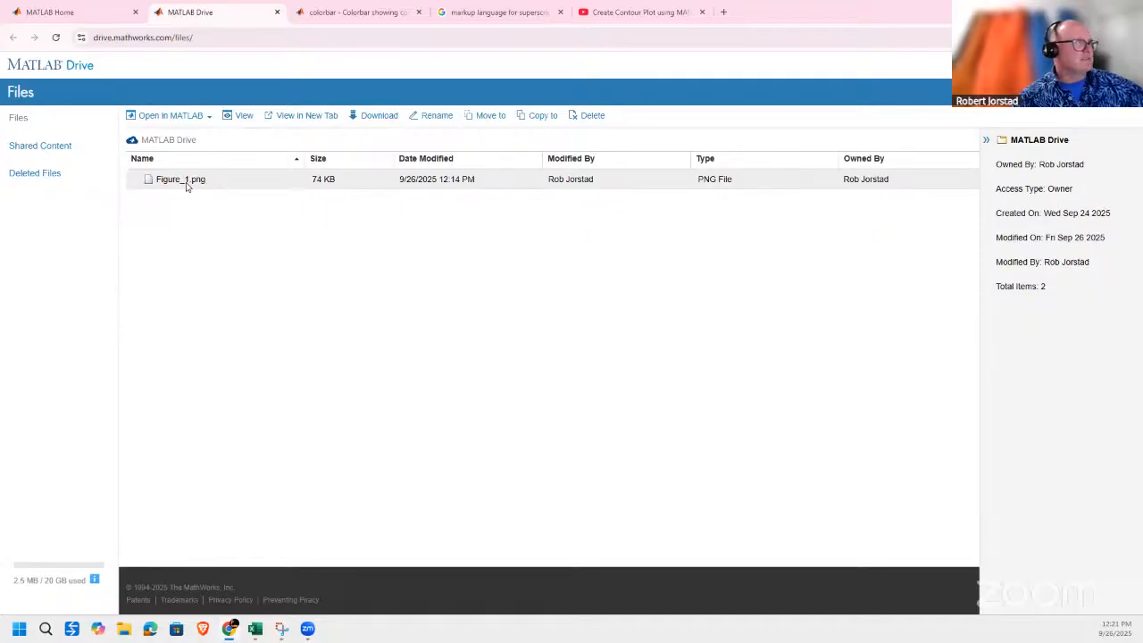
click(367, 120)
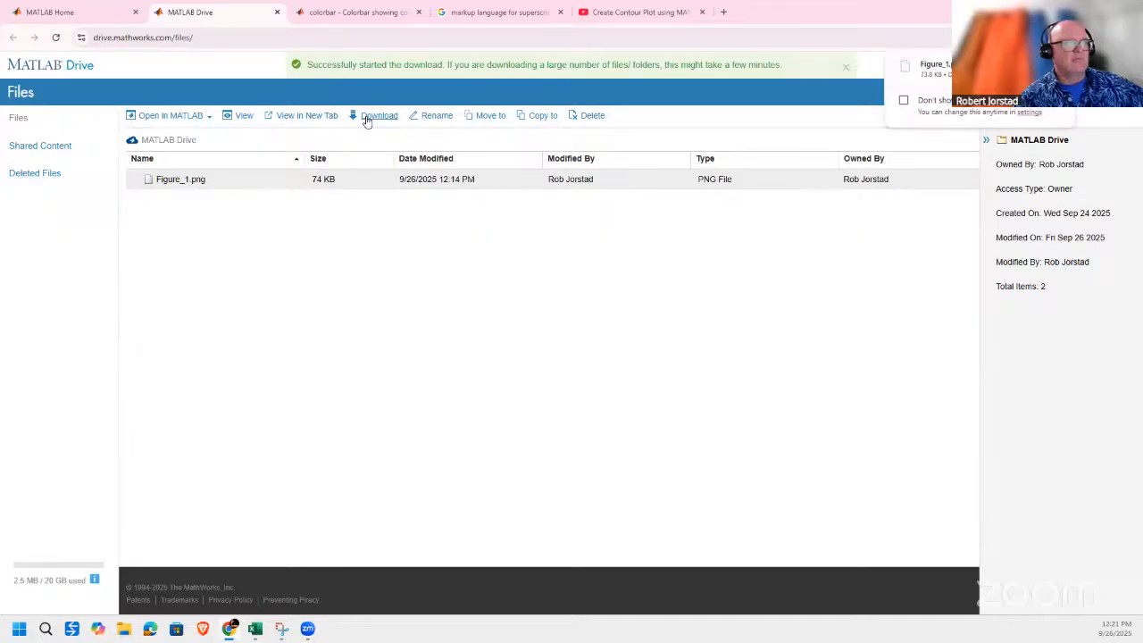